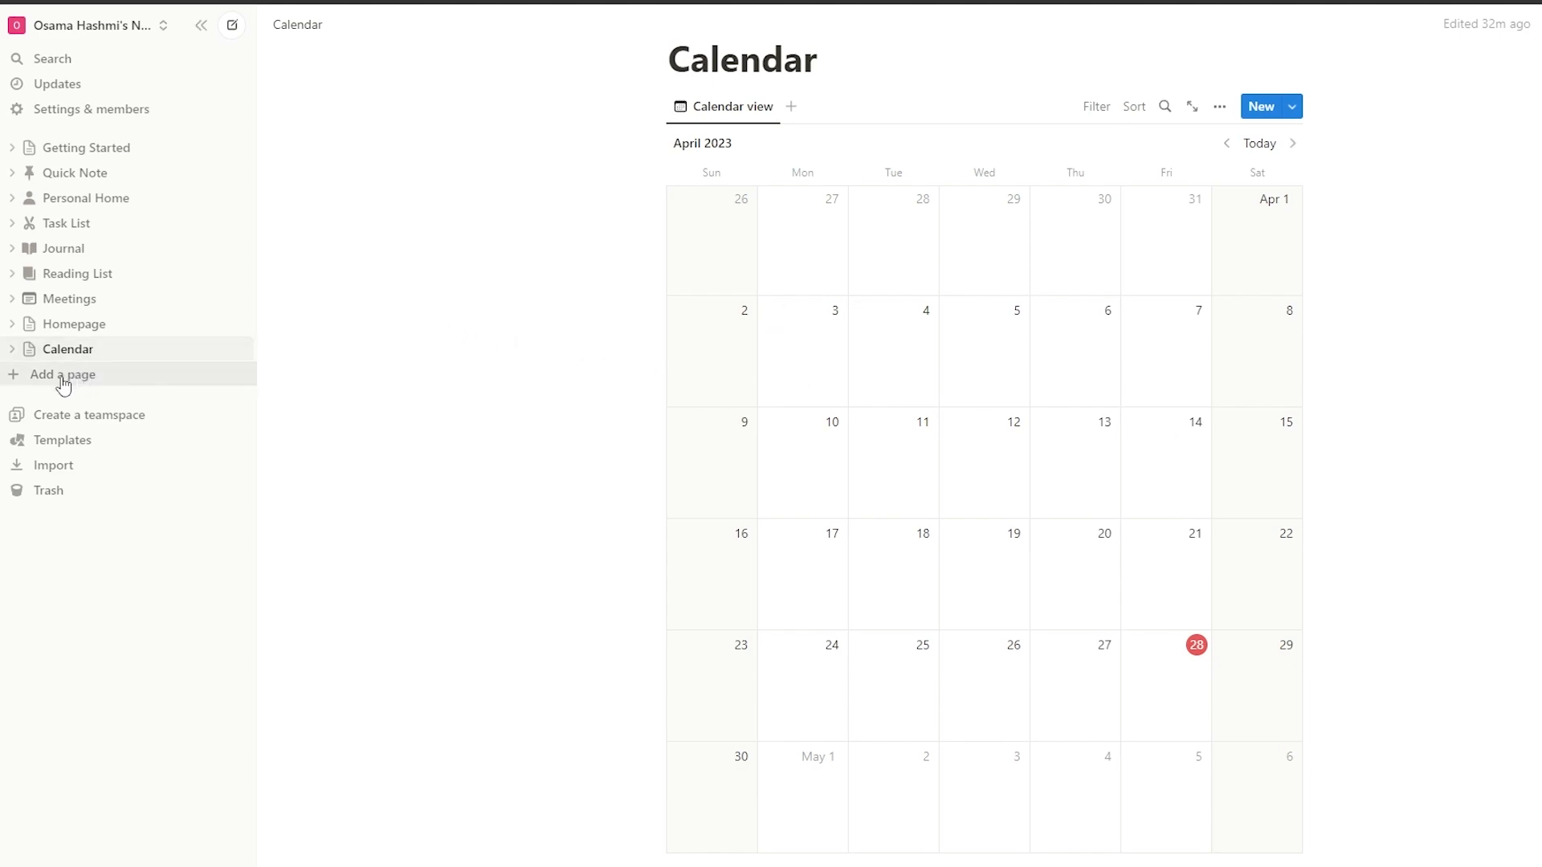
- Add a table view beside the existing calendar view on the Calendar page and delete that new view
scroll(623, 131, "up", 2)
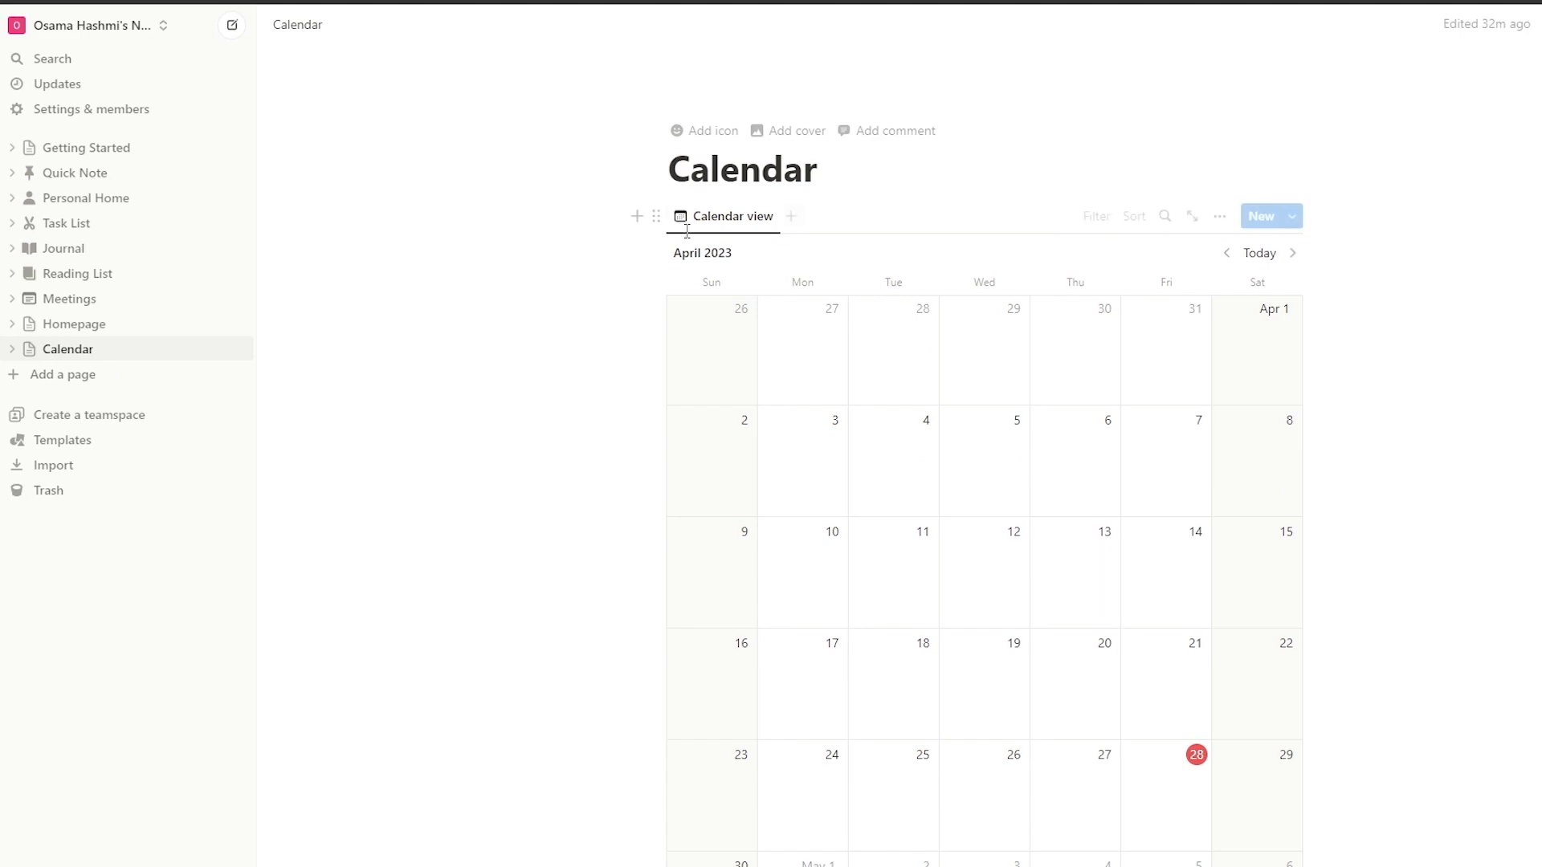
left_click(791, 216)
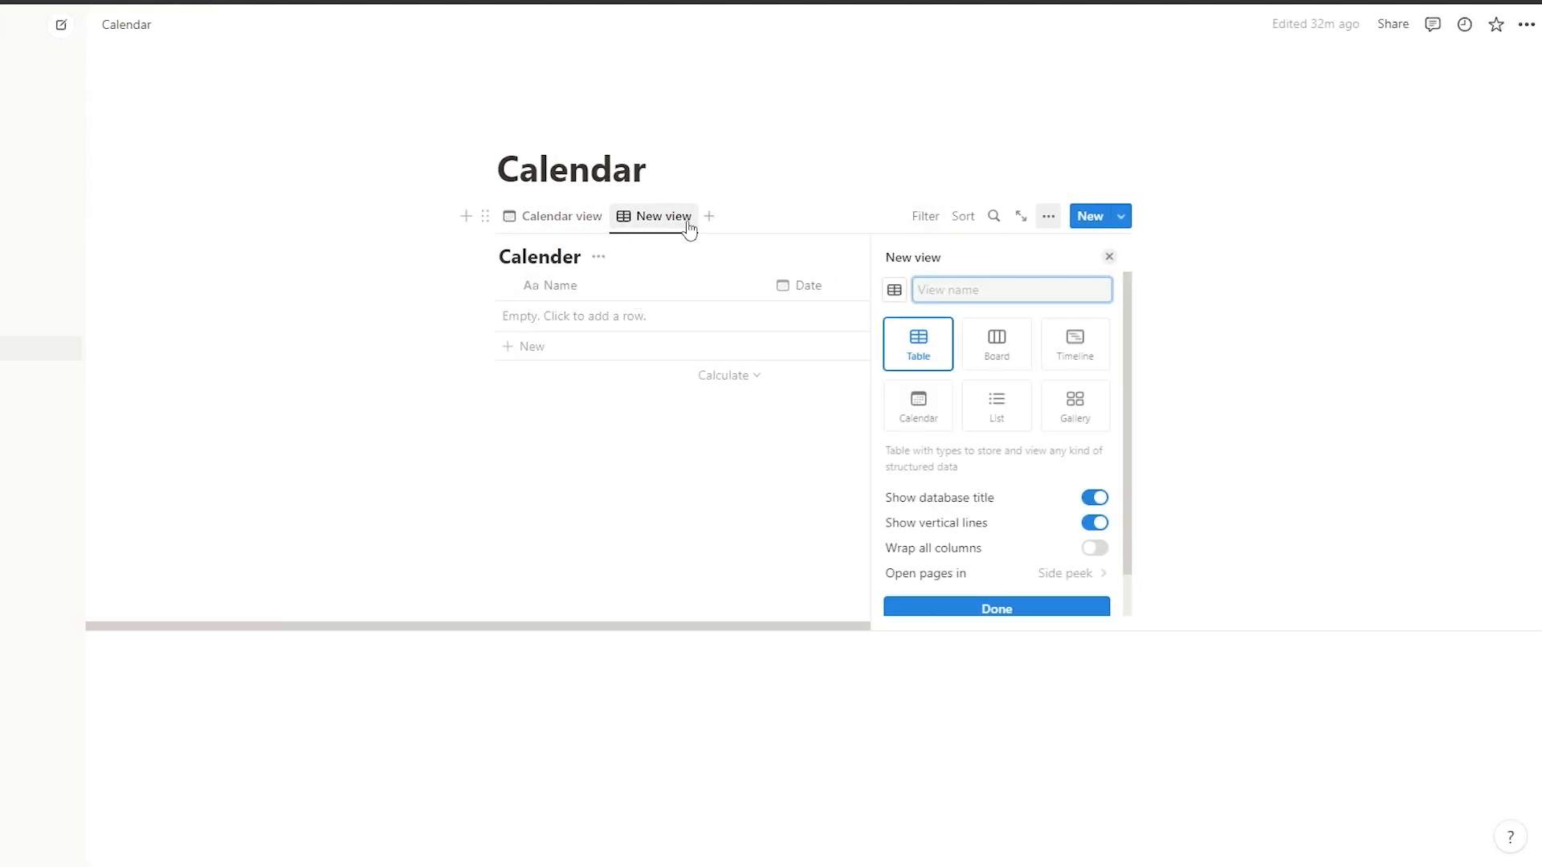
left_click(686, 215)
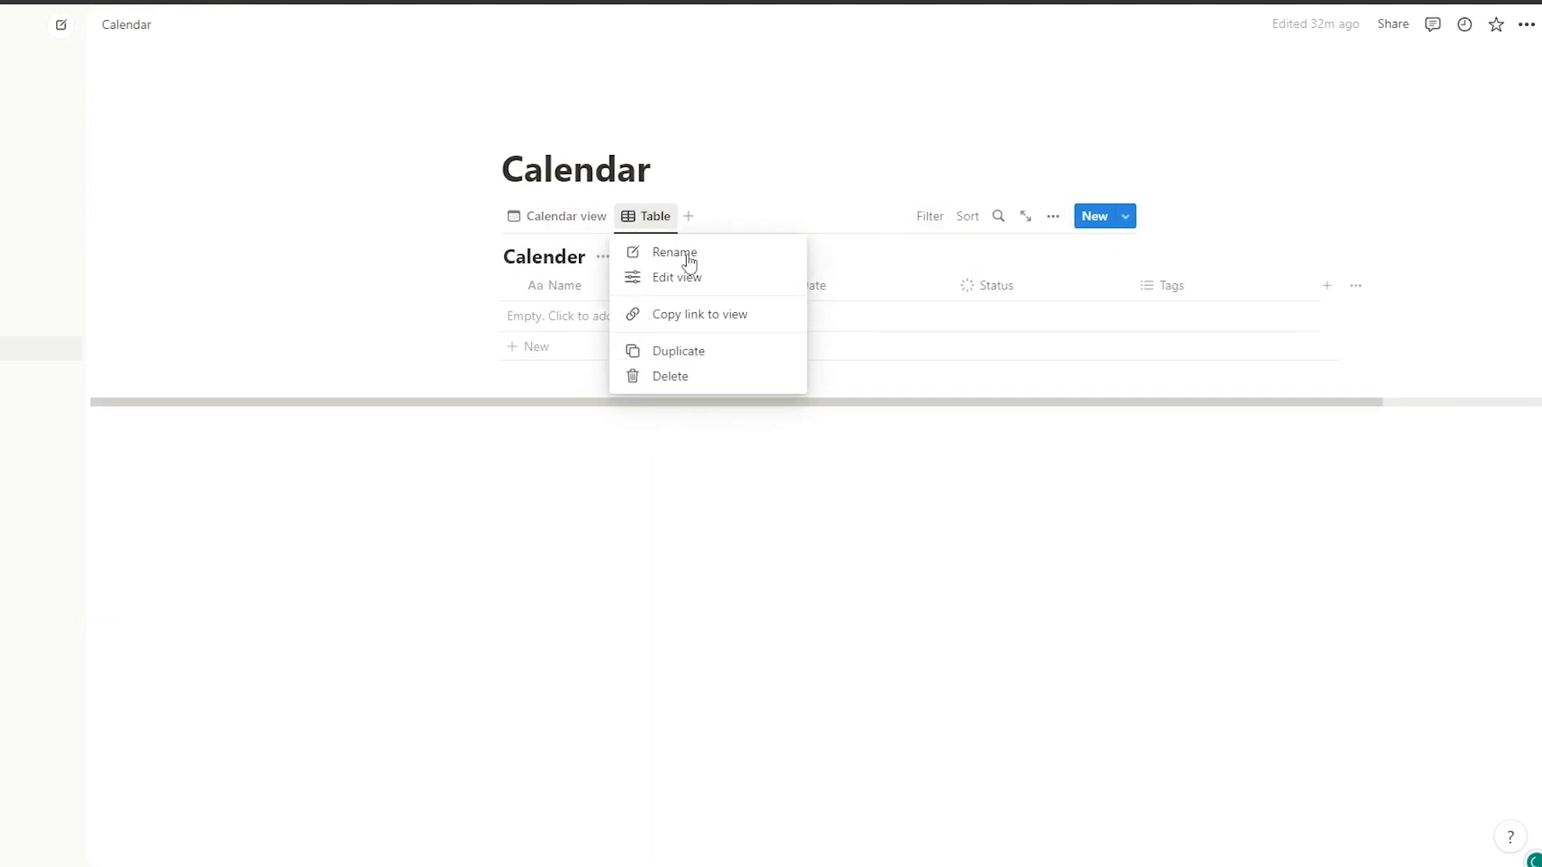
left_click(689, 382)
left_click(657, 436)
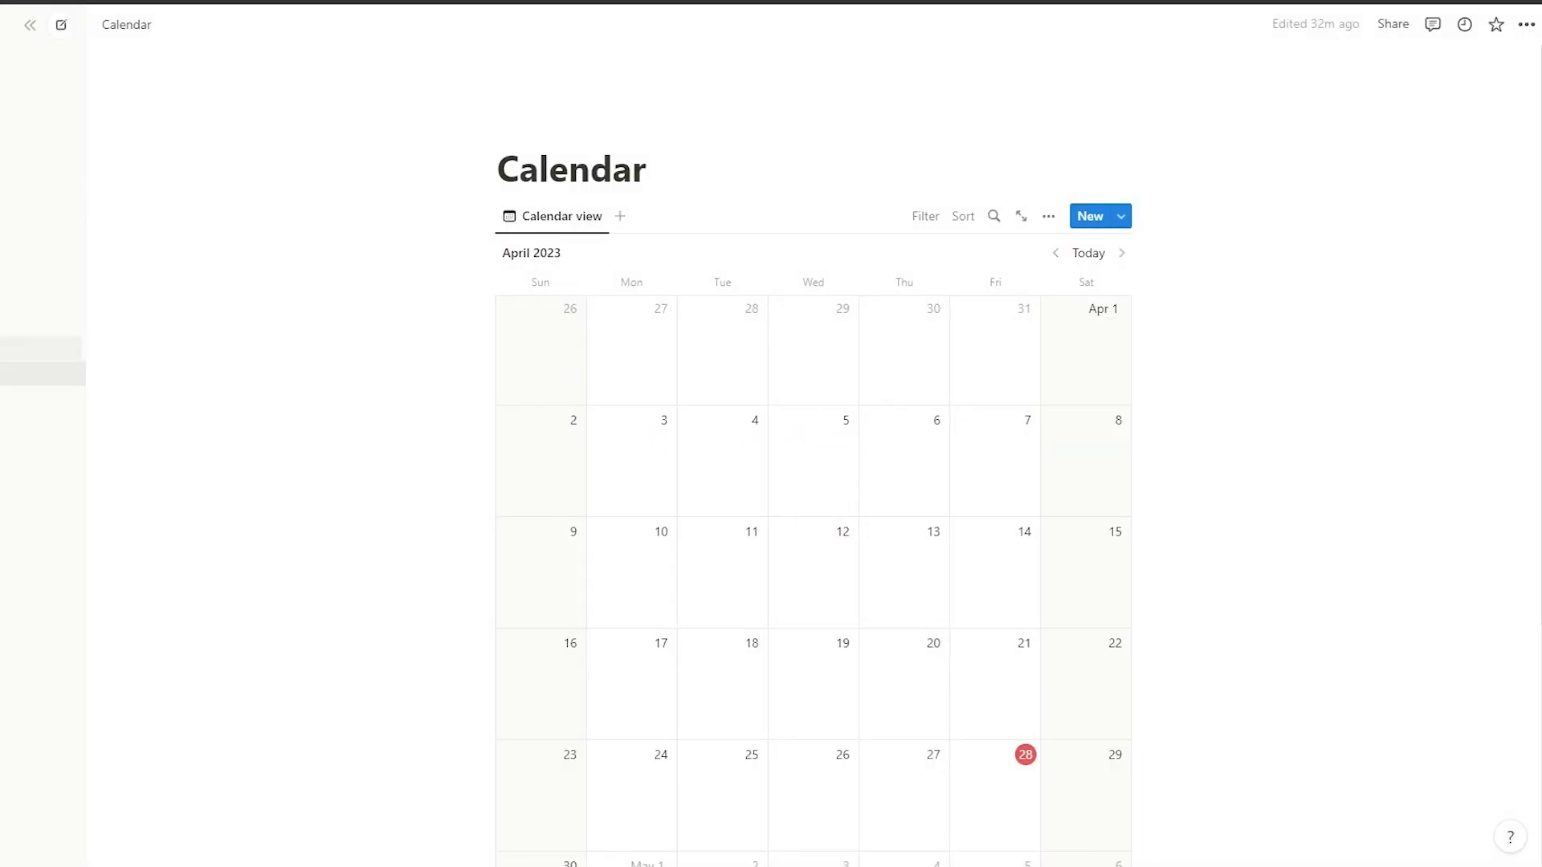
- Create a new empty page titled "Google Calendar"
left_click(94, 349)
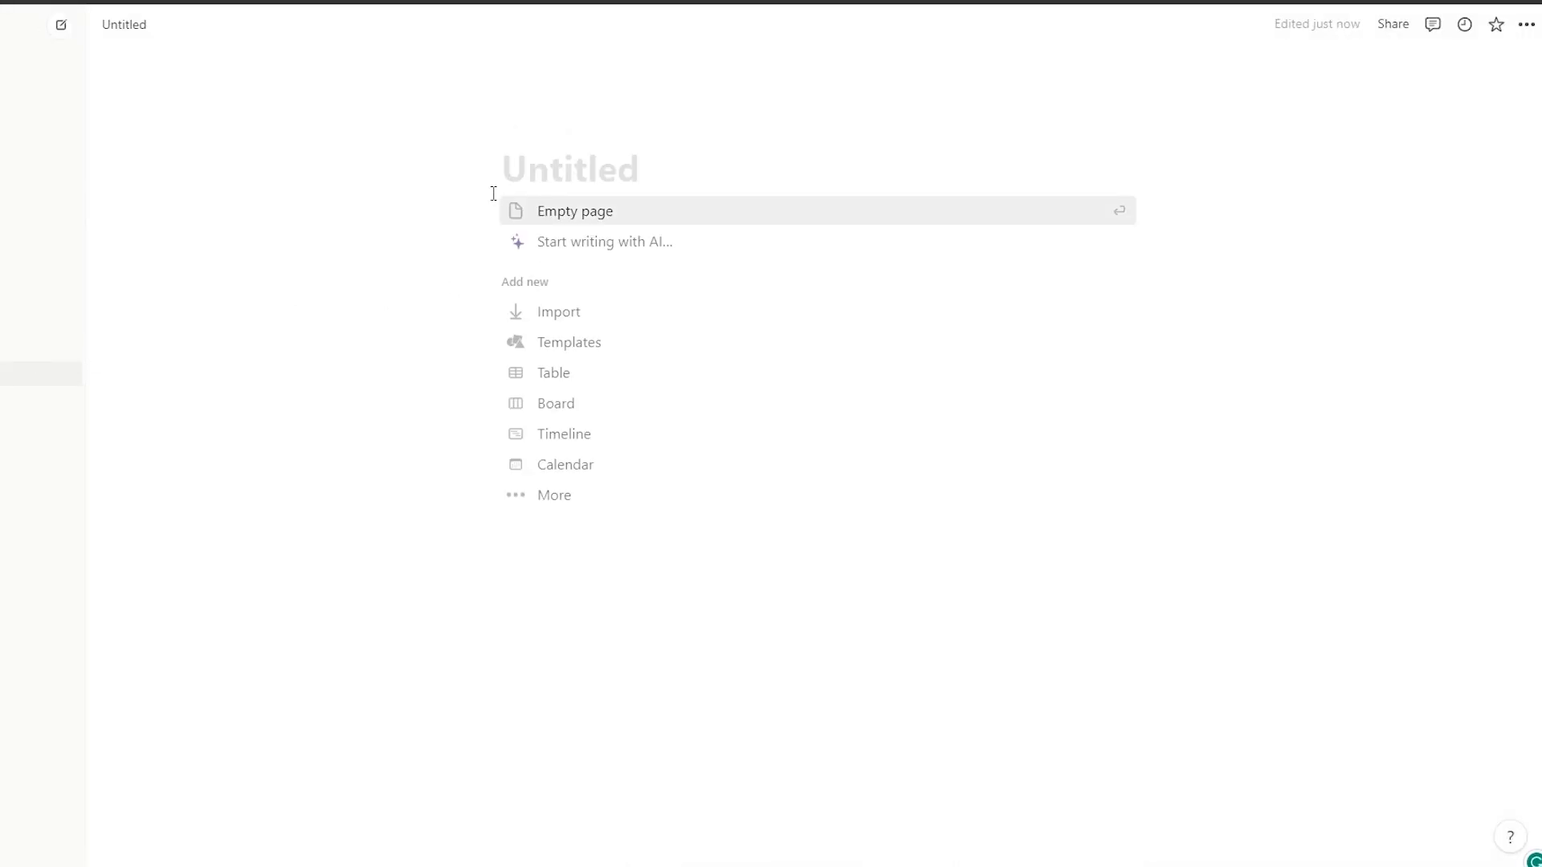
type("Cl")
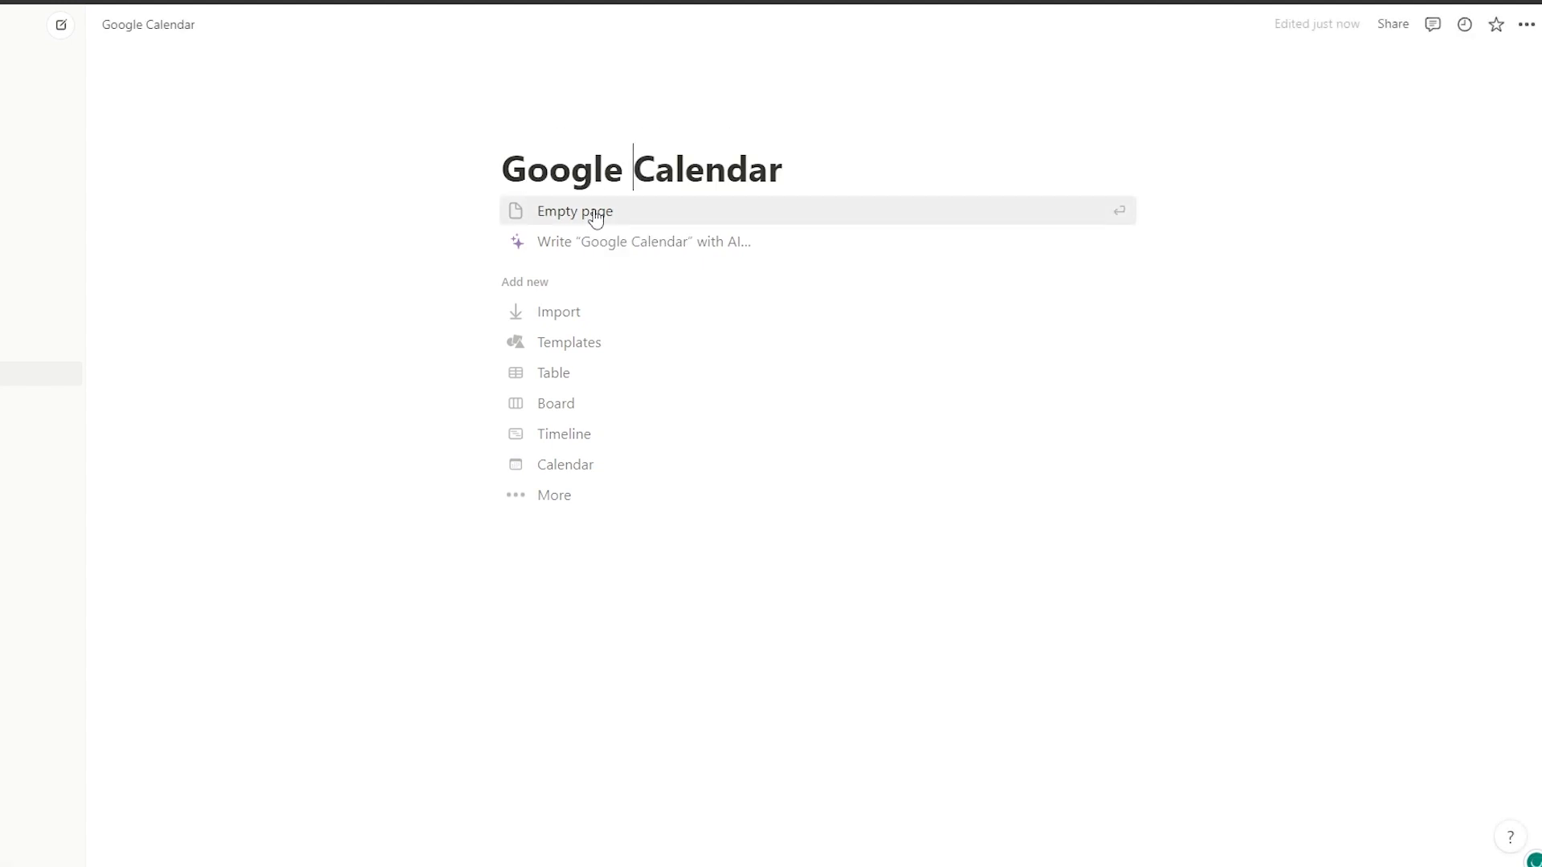
left_click(596, 214)
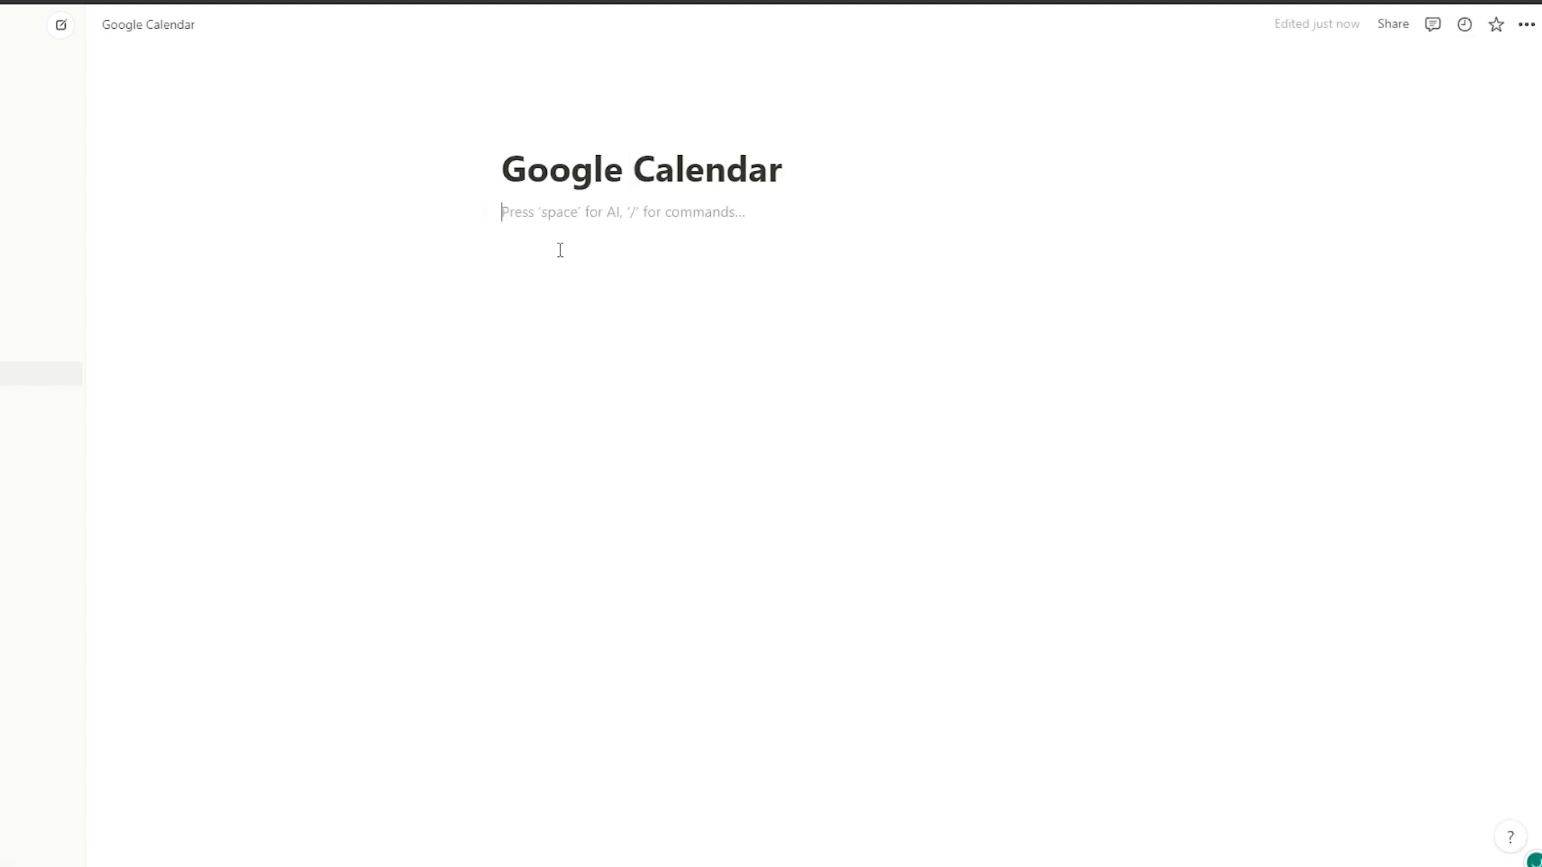
- Insert an Embed block in the body of the Google Calendar page
type("/e")
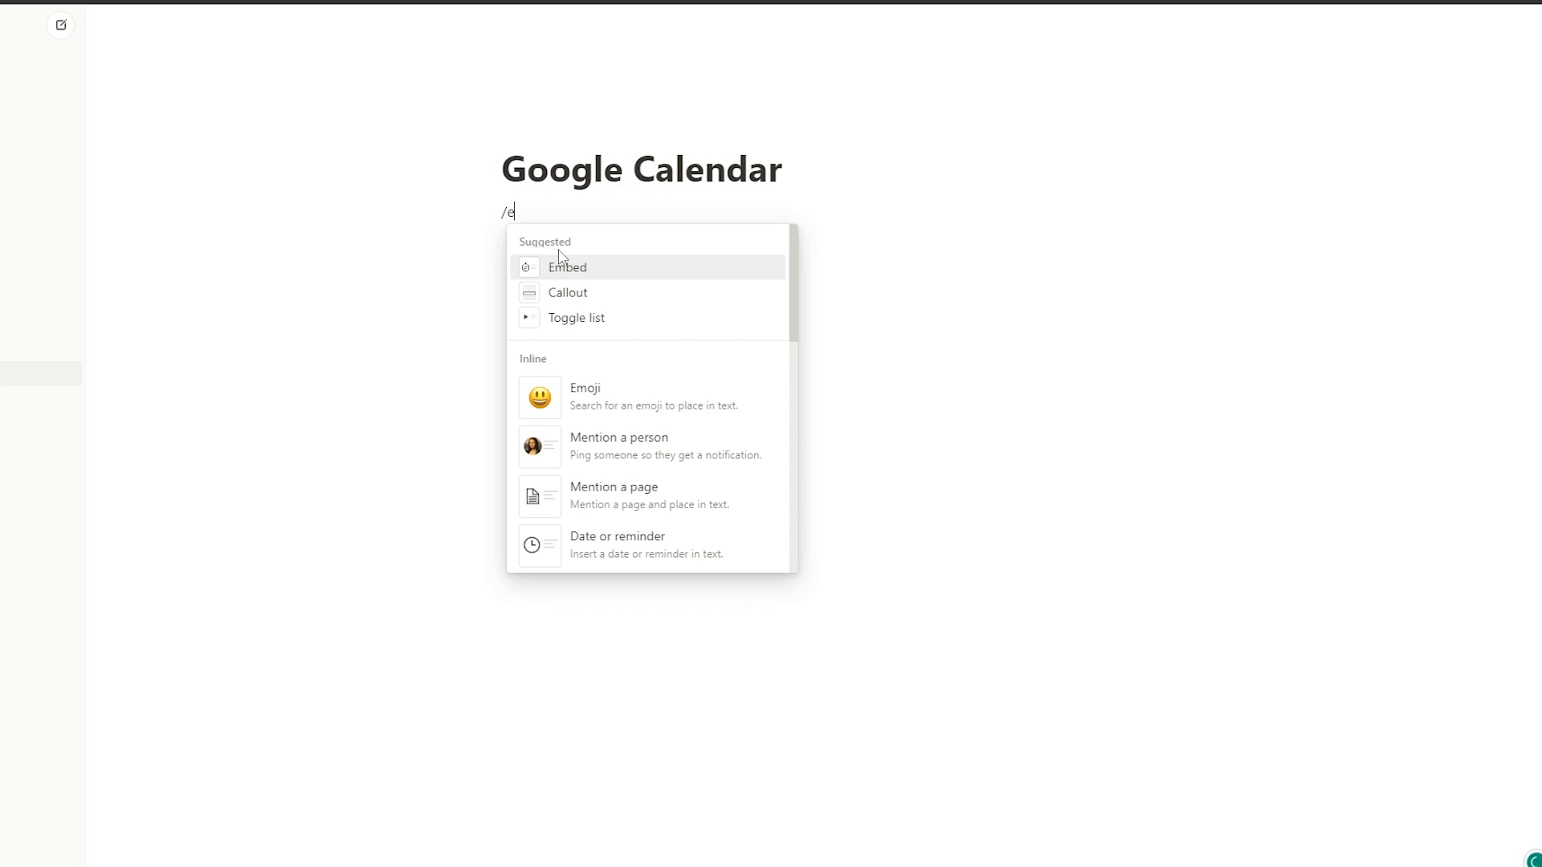
type("m")
left_click(568, 265)
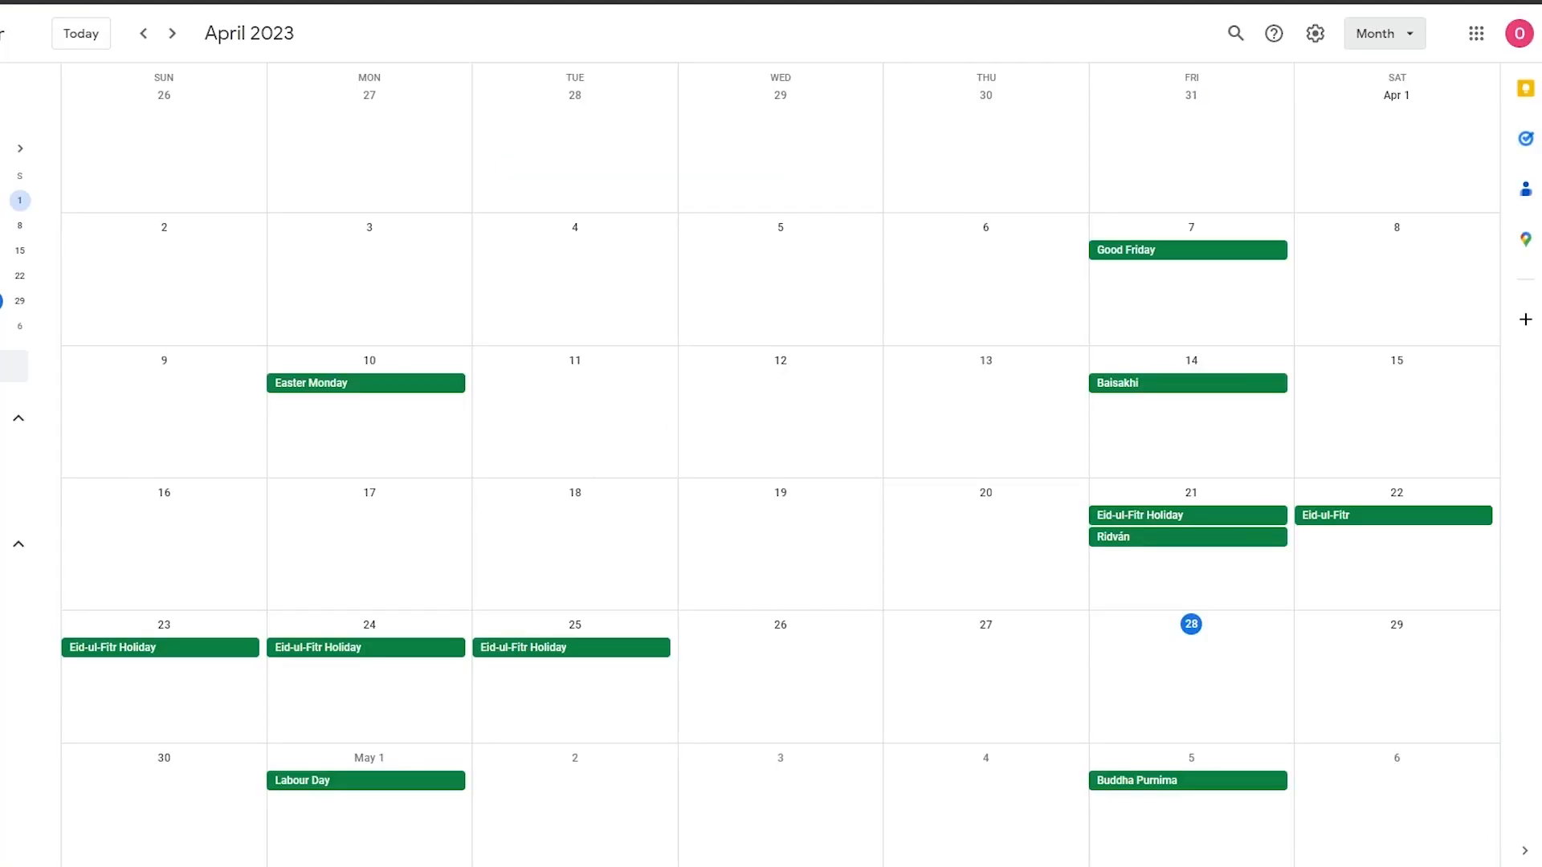
- Switch to Google Calendar and open the settings of the "Holidays in Pakistan" calendar
left_click(1314, 36)
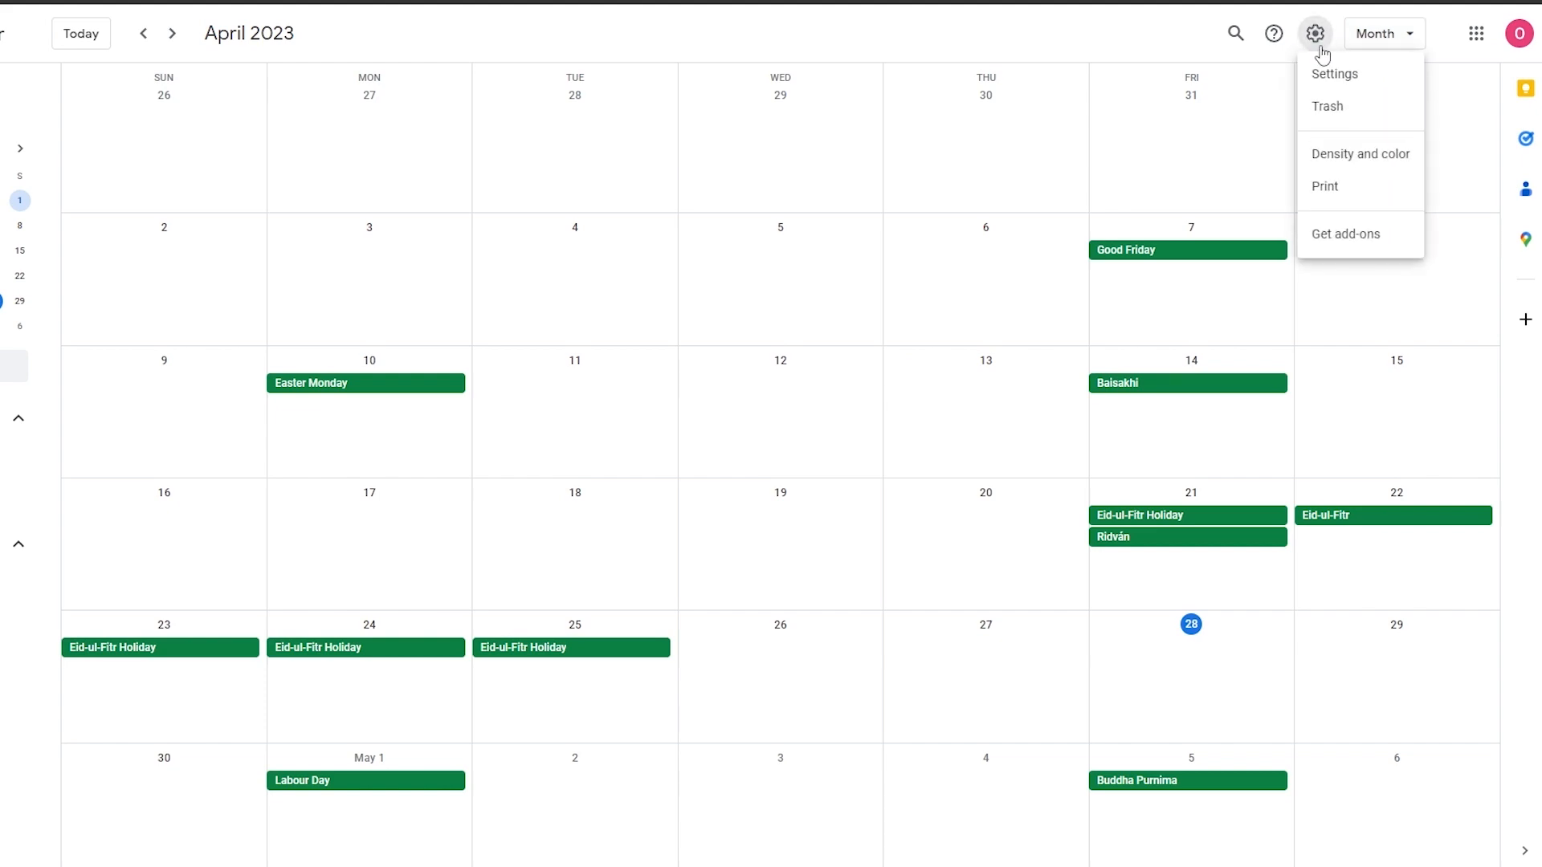
left_click(1333, 91)
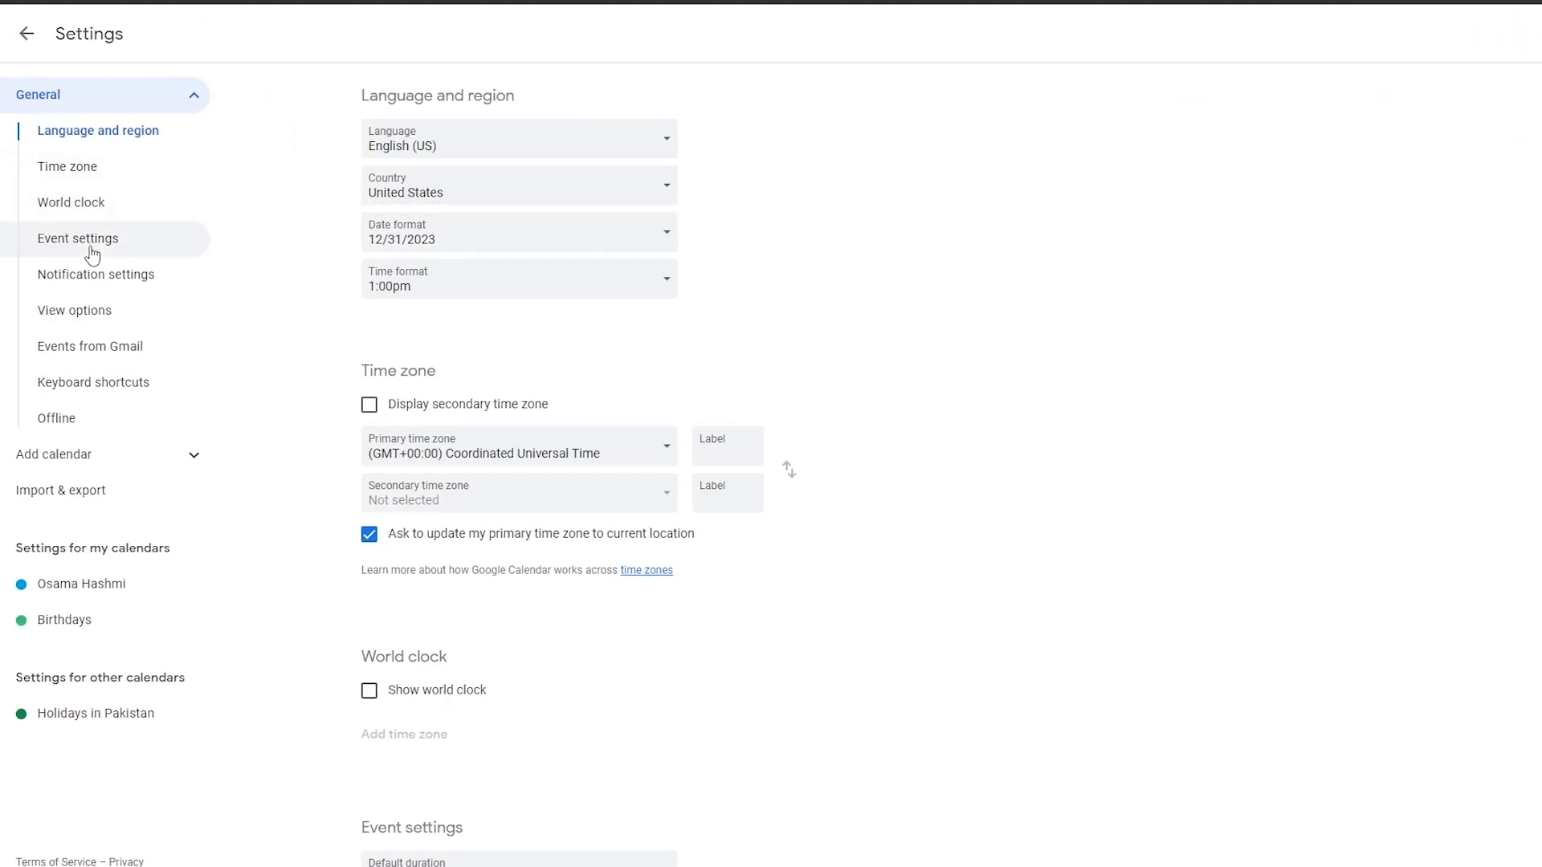
left_click(192, 460)
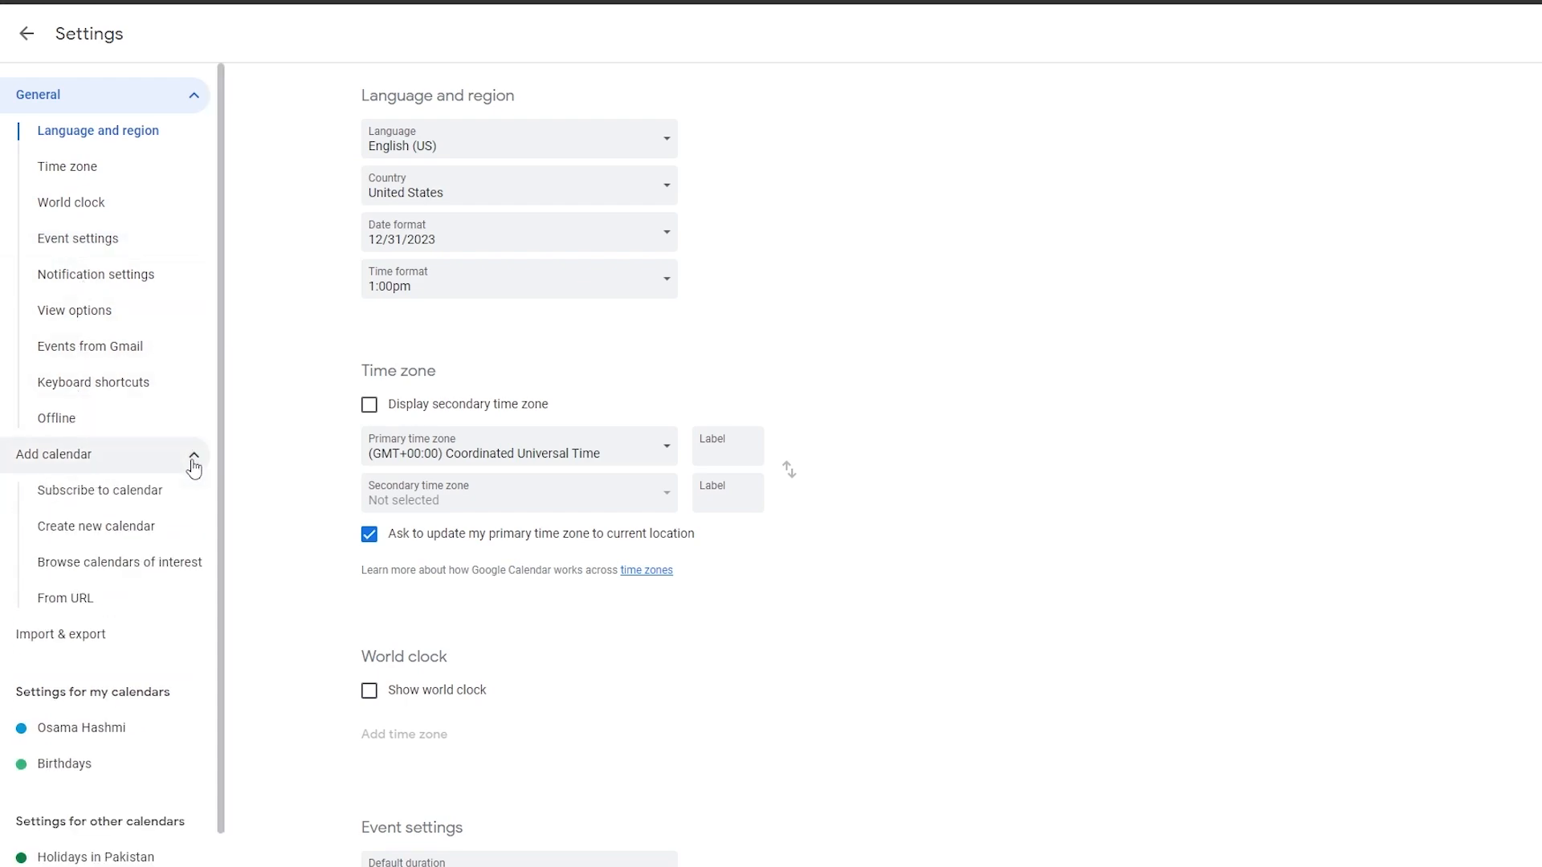
left_click(194, 462)
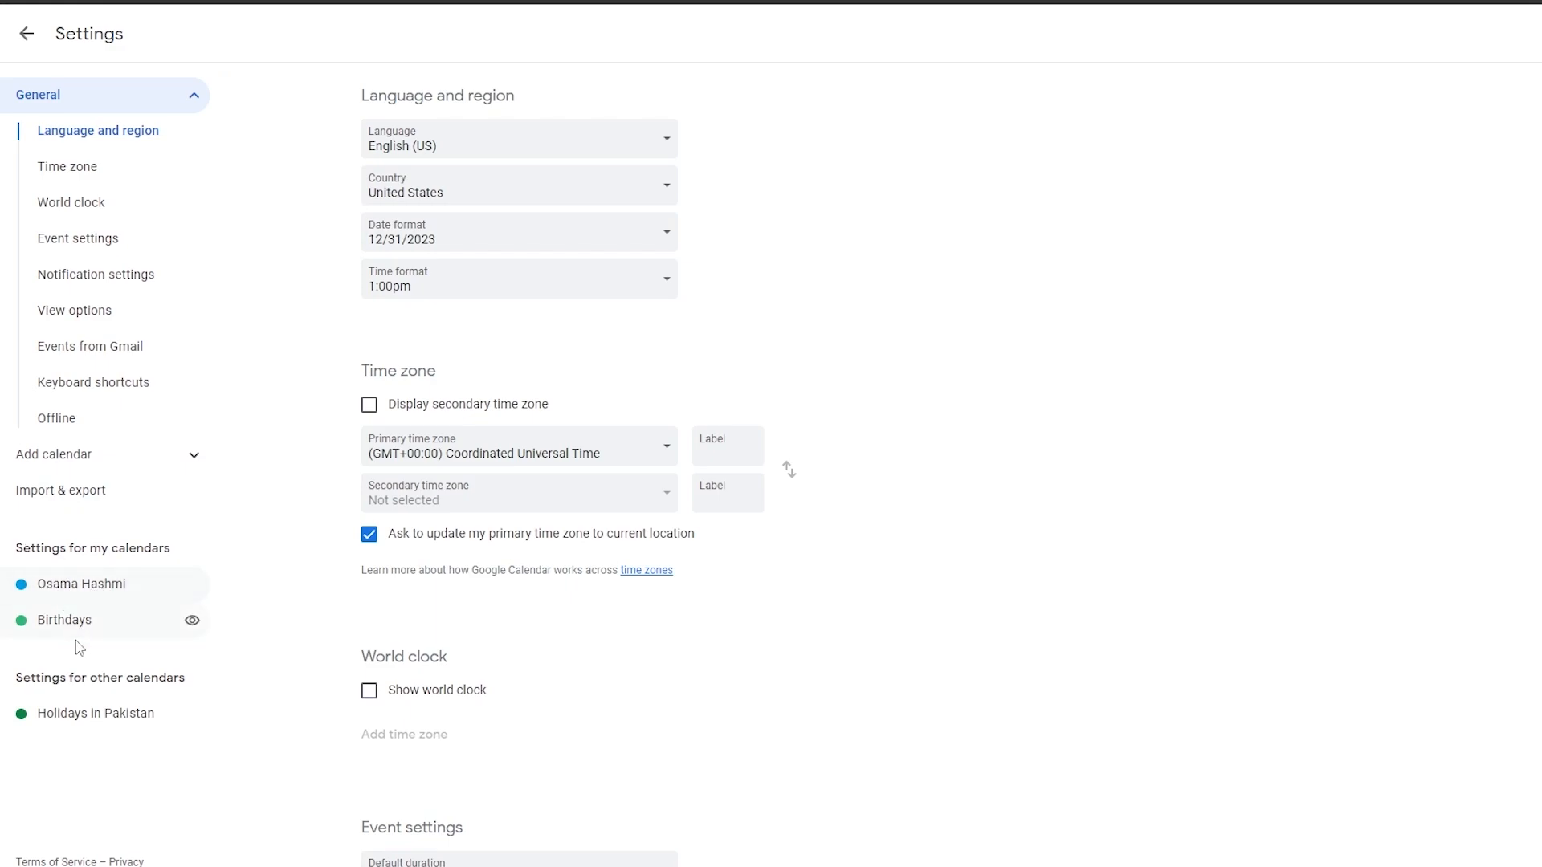
left_click(107, 727)
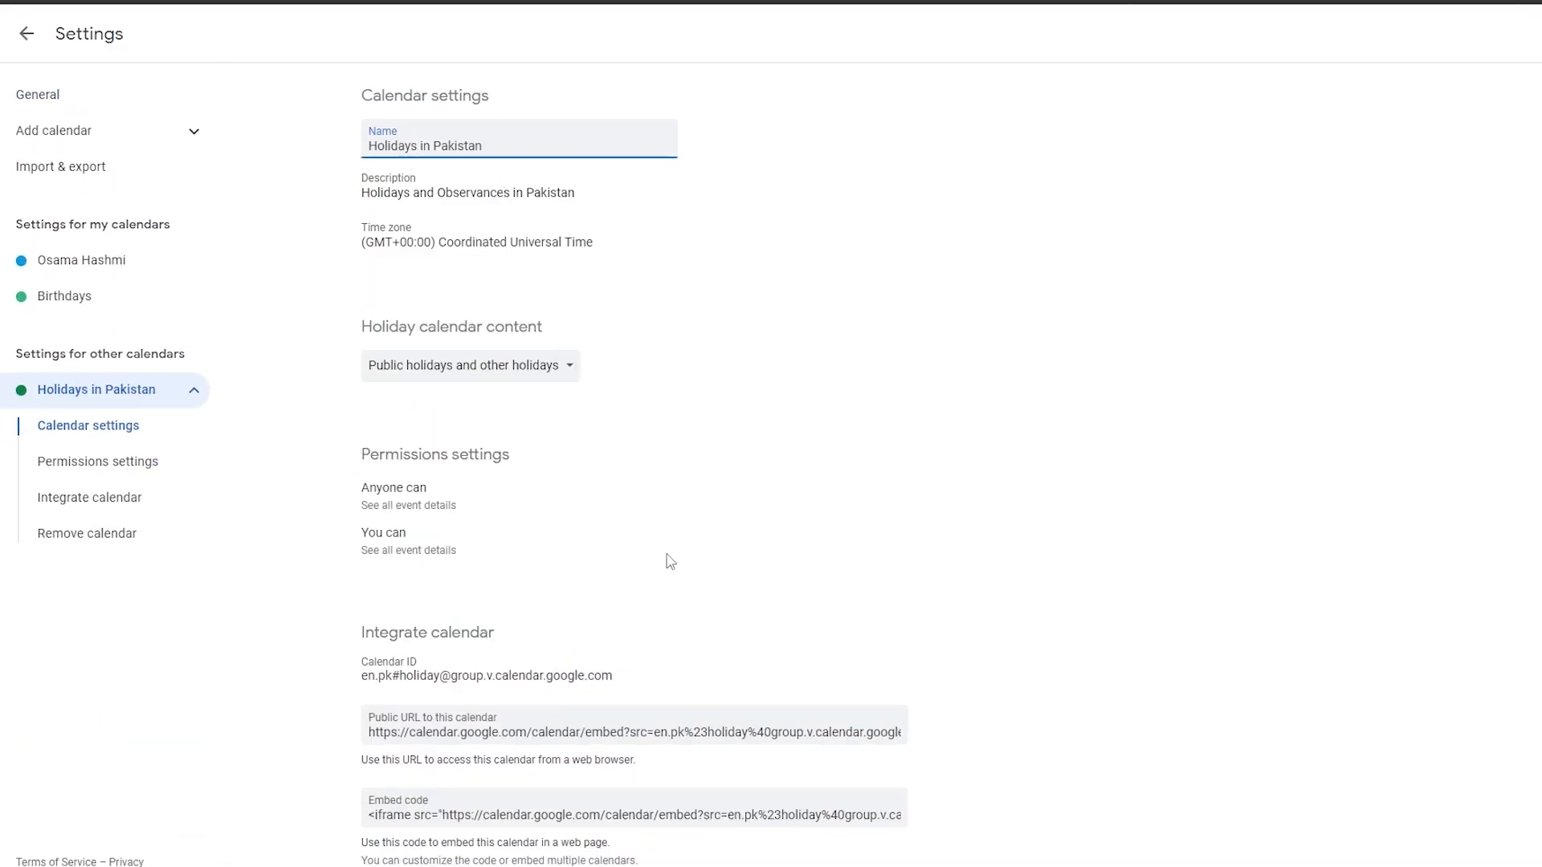
- Copy the full embed code from the Integrate calendar section of the "Holidays in Pakistan" settings
left_click(710, 246)
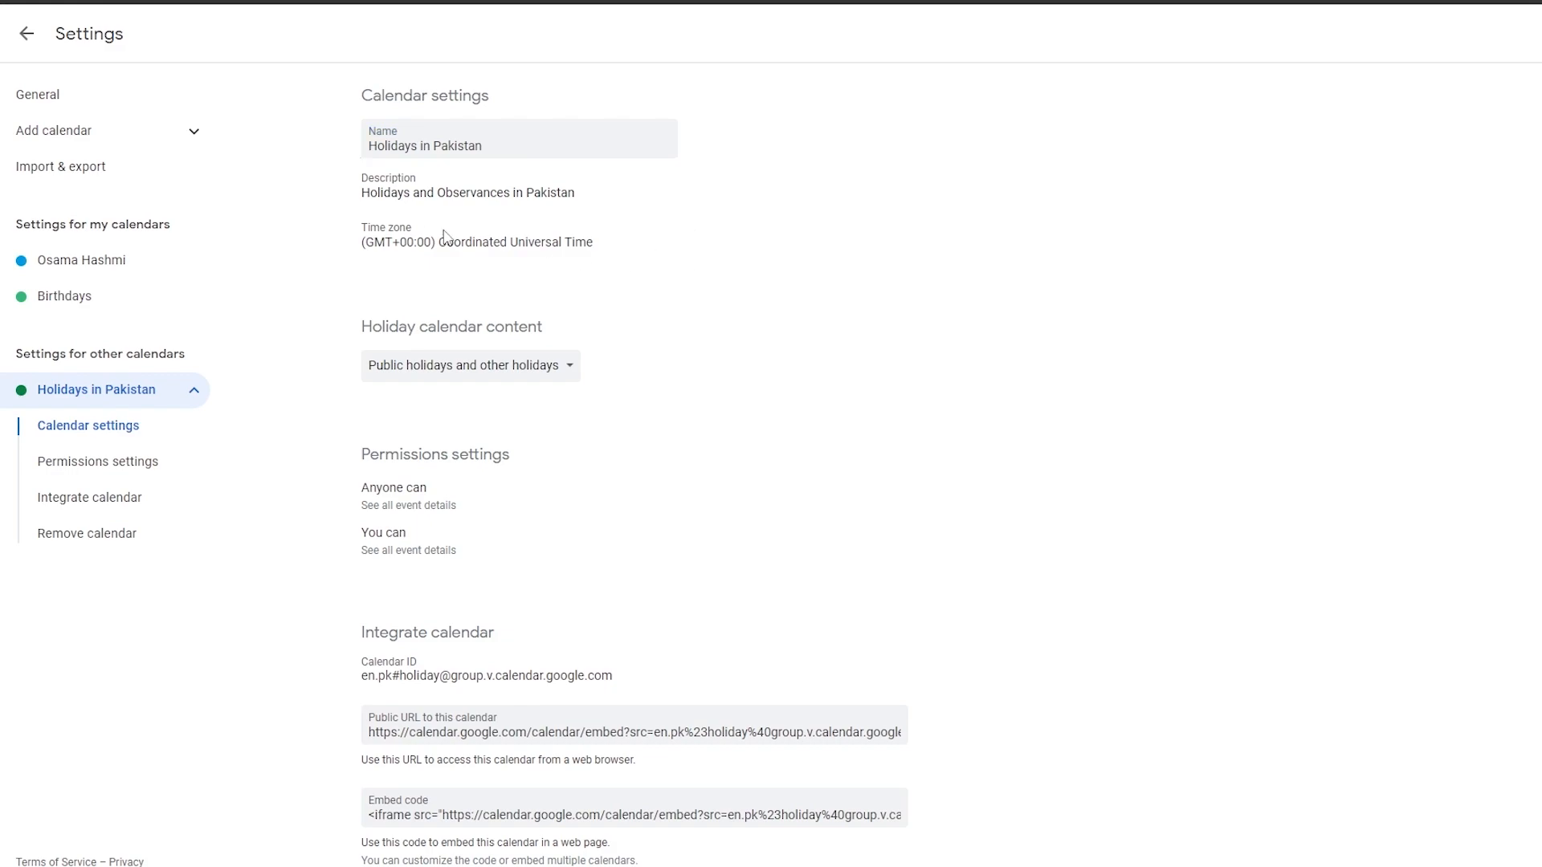
scroll(434, 479, "down", 2)
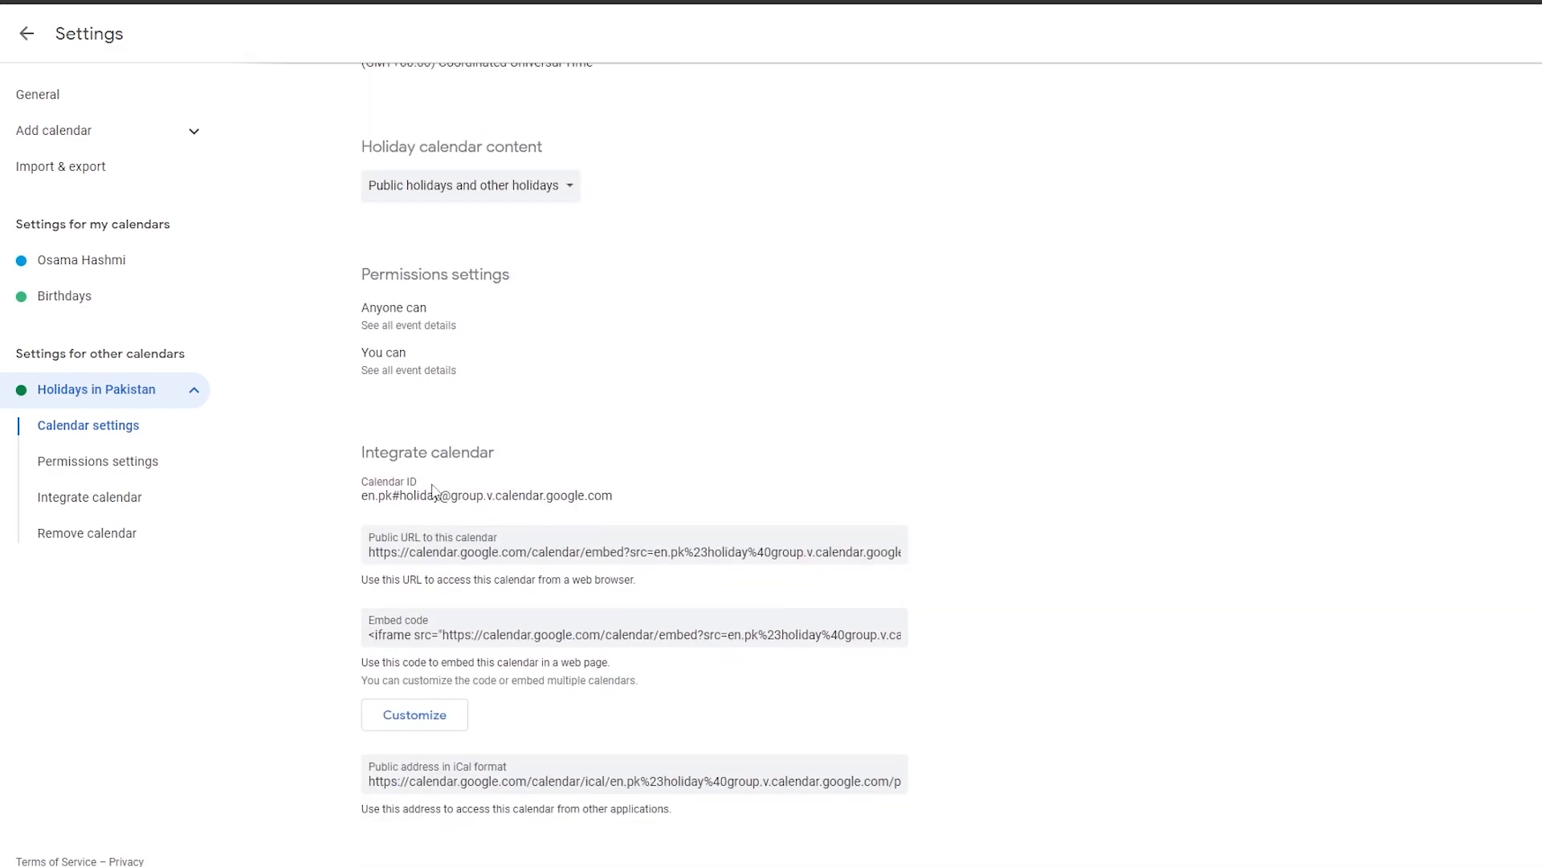
scroll(434, 490, "down", 2)
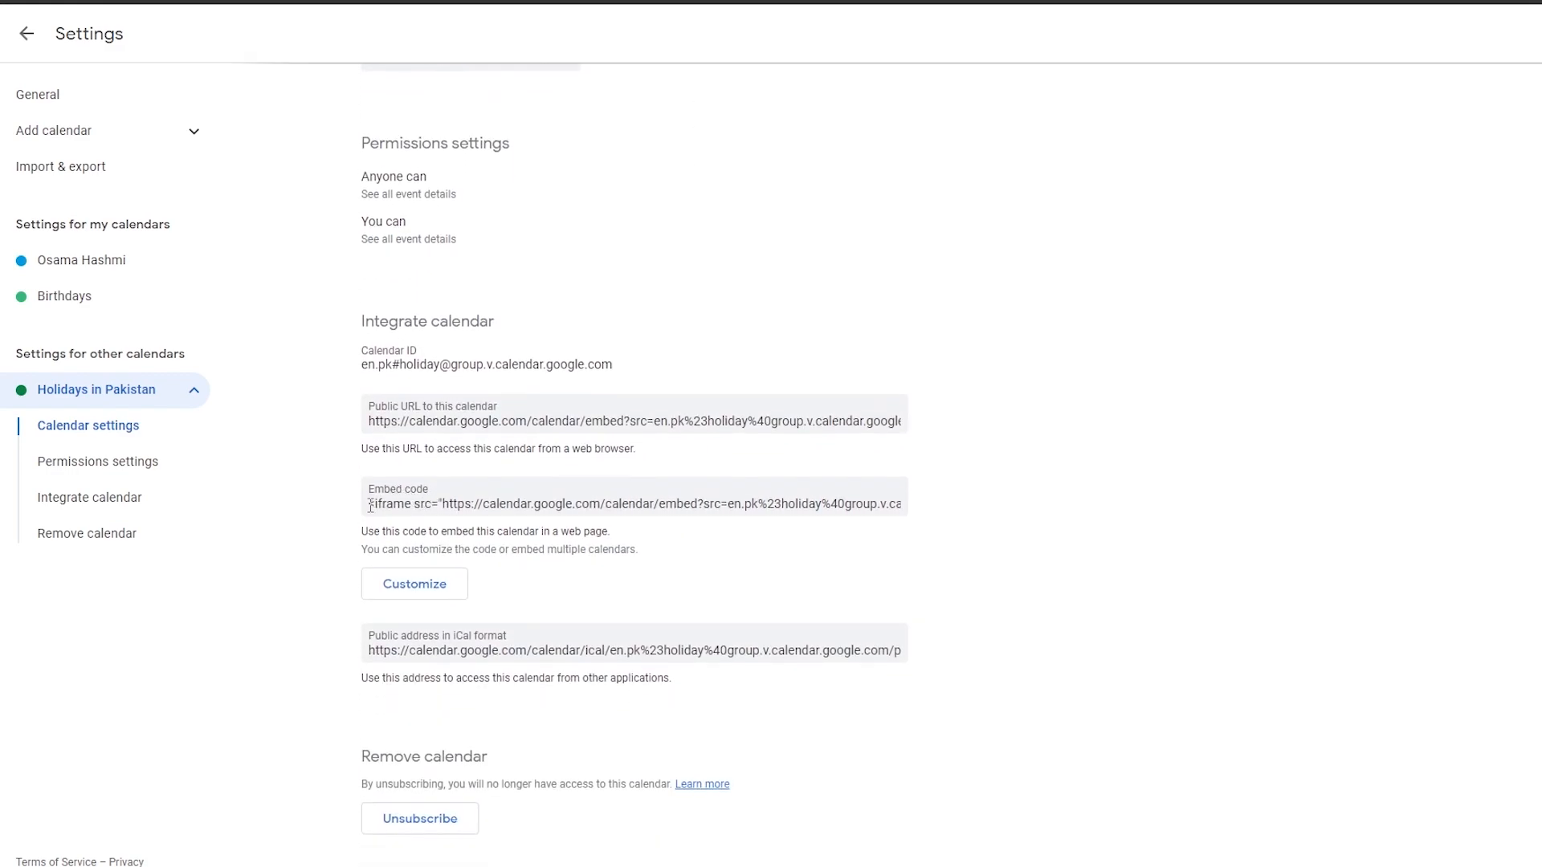
left_click(371, 505)
left_click(418, 505)
left_click(418, 505)
right_click(416, 504)
left_click(445, 519)
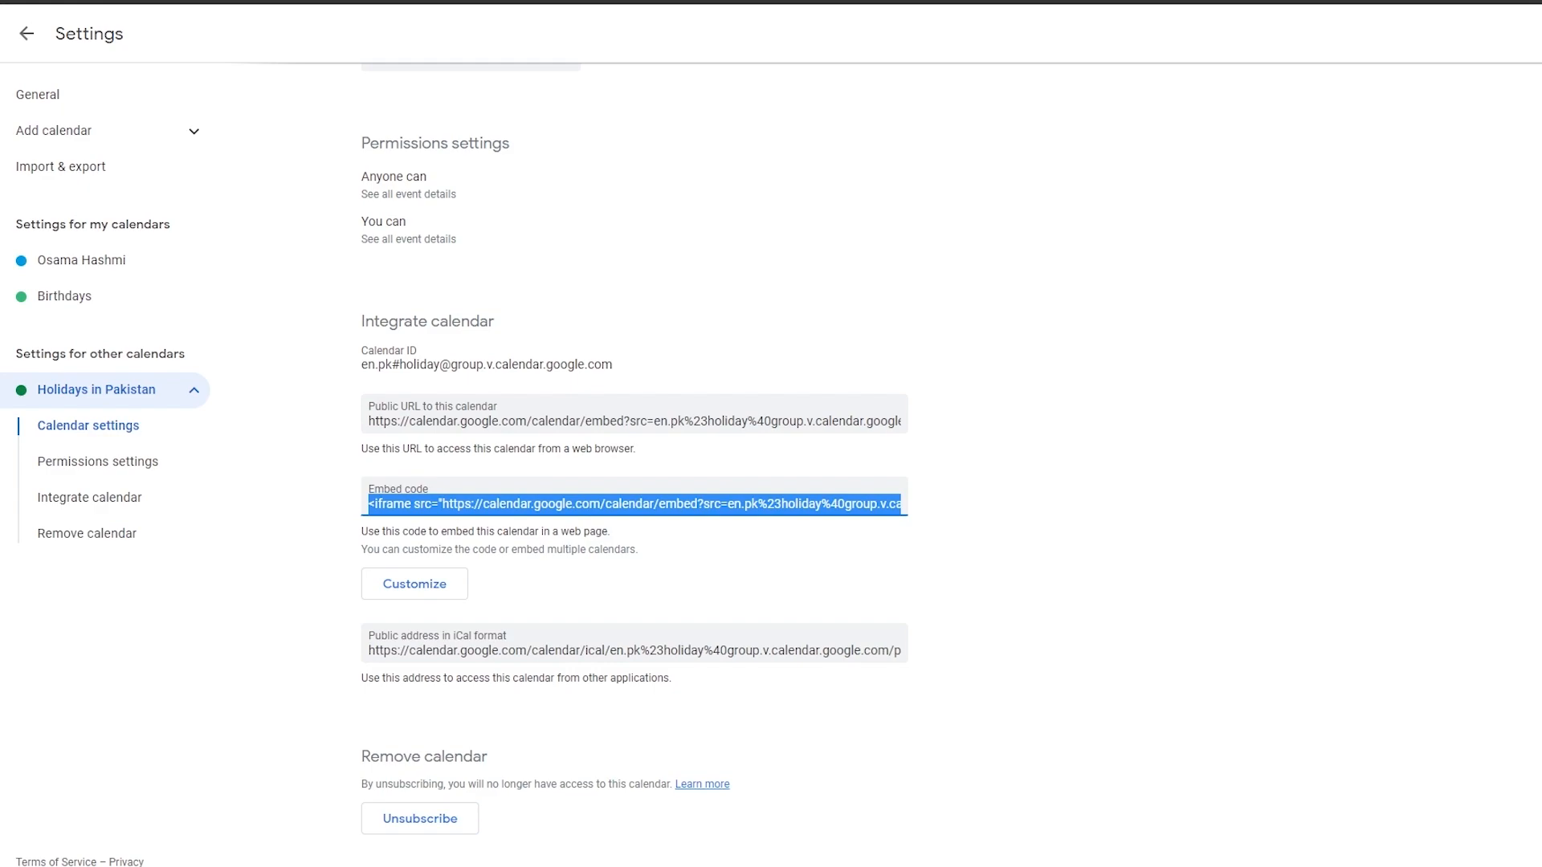
- Switch back to Notion and embed the calendar by pasting the copied embed code as the Embed block's link
key("alt+Tab")
key("ctrl+v")
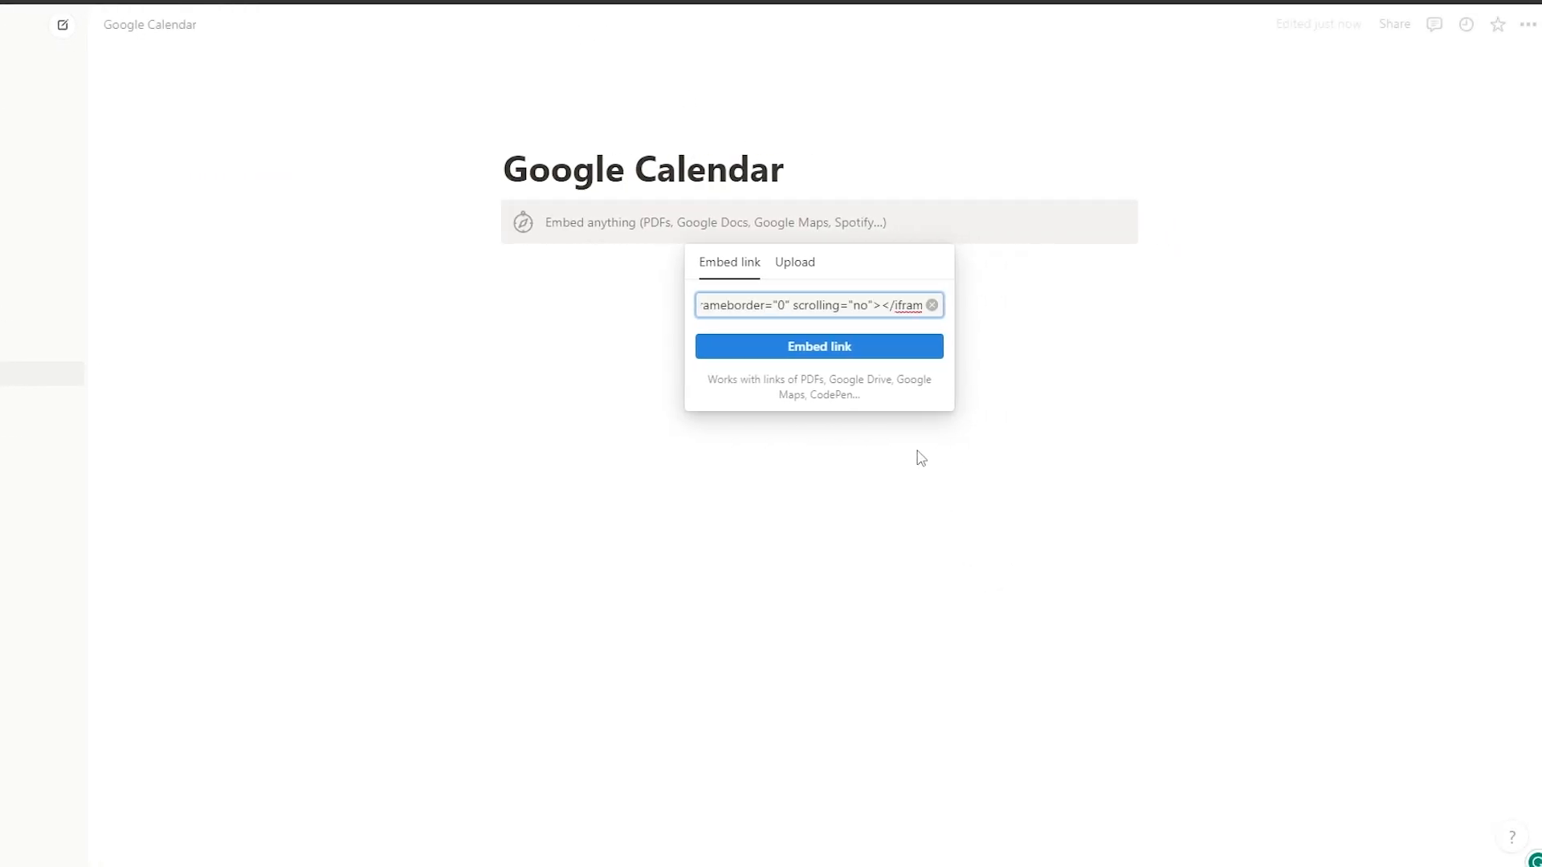
left_click(857, 346)
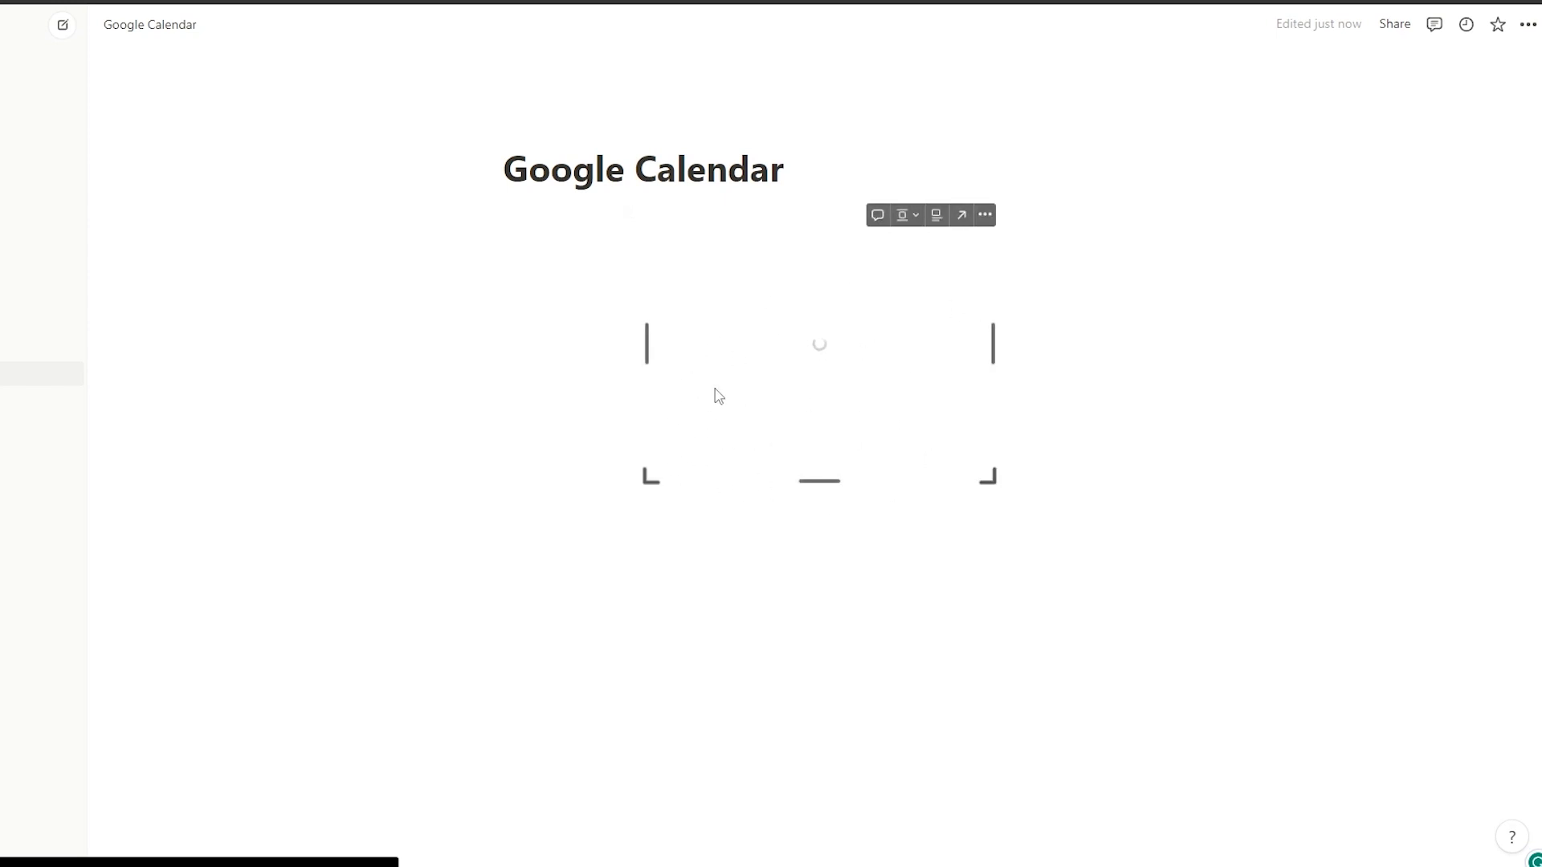
- Enlarge the embedded calendar block until it is wider than the page's text column and shows the whole month
left_click_drag(647, 482, 492, 687)
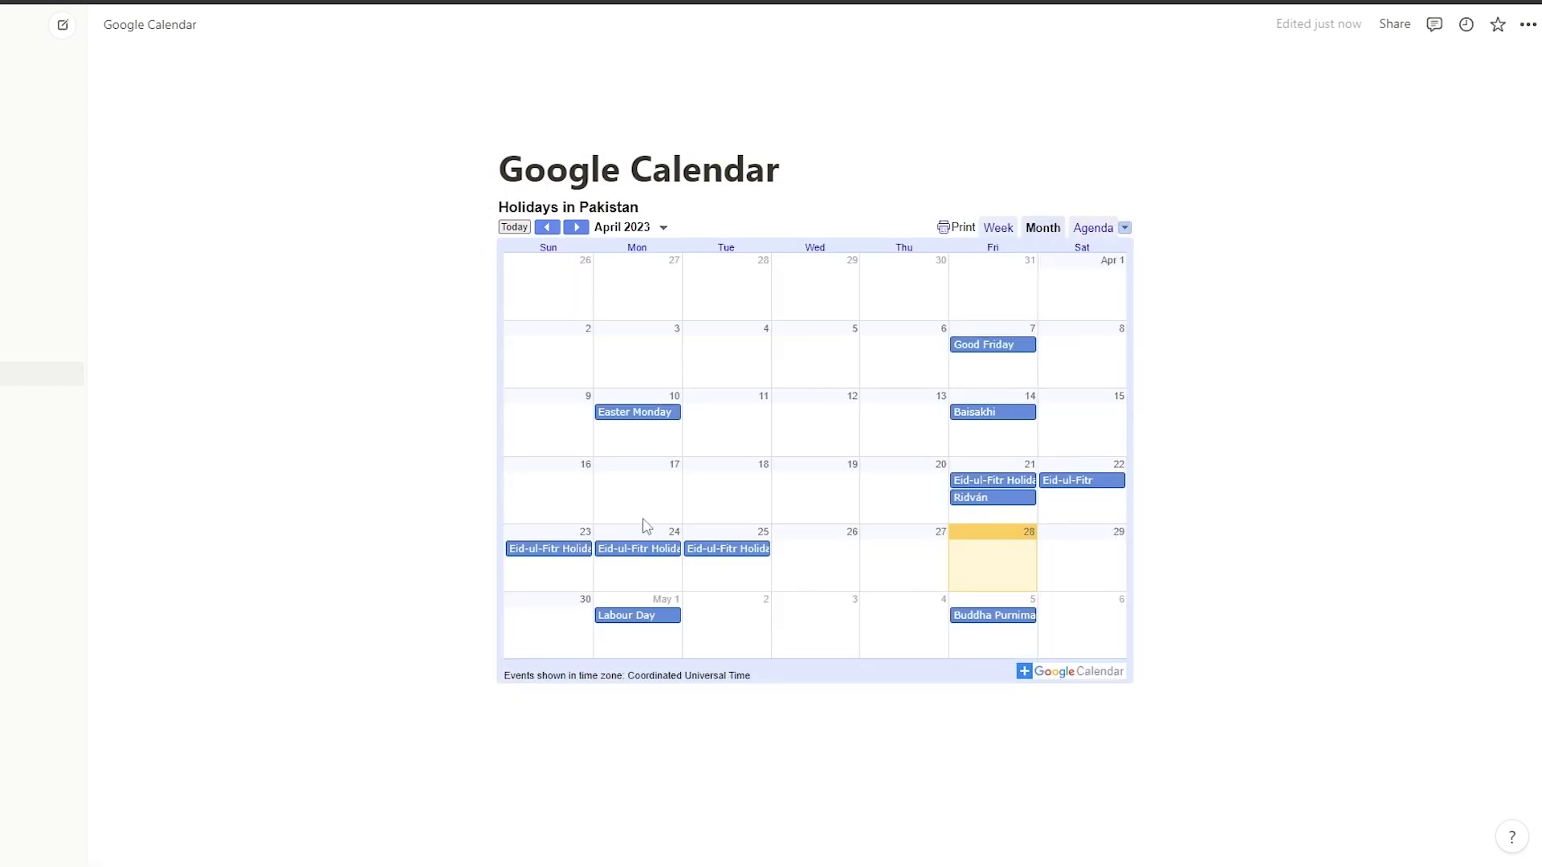
left_click_drag(470, 721, 387, 809)
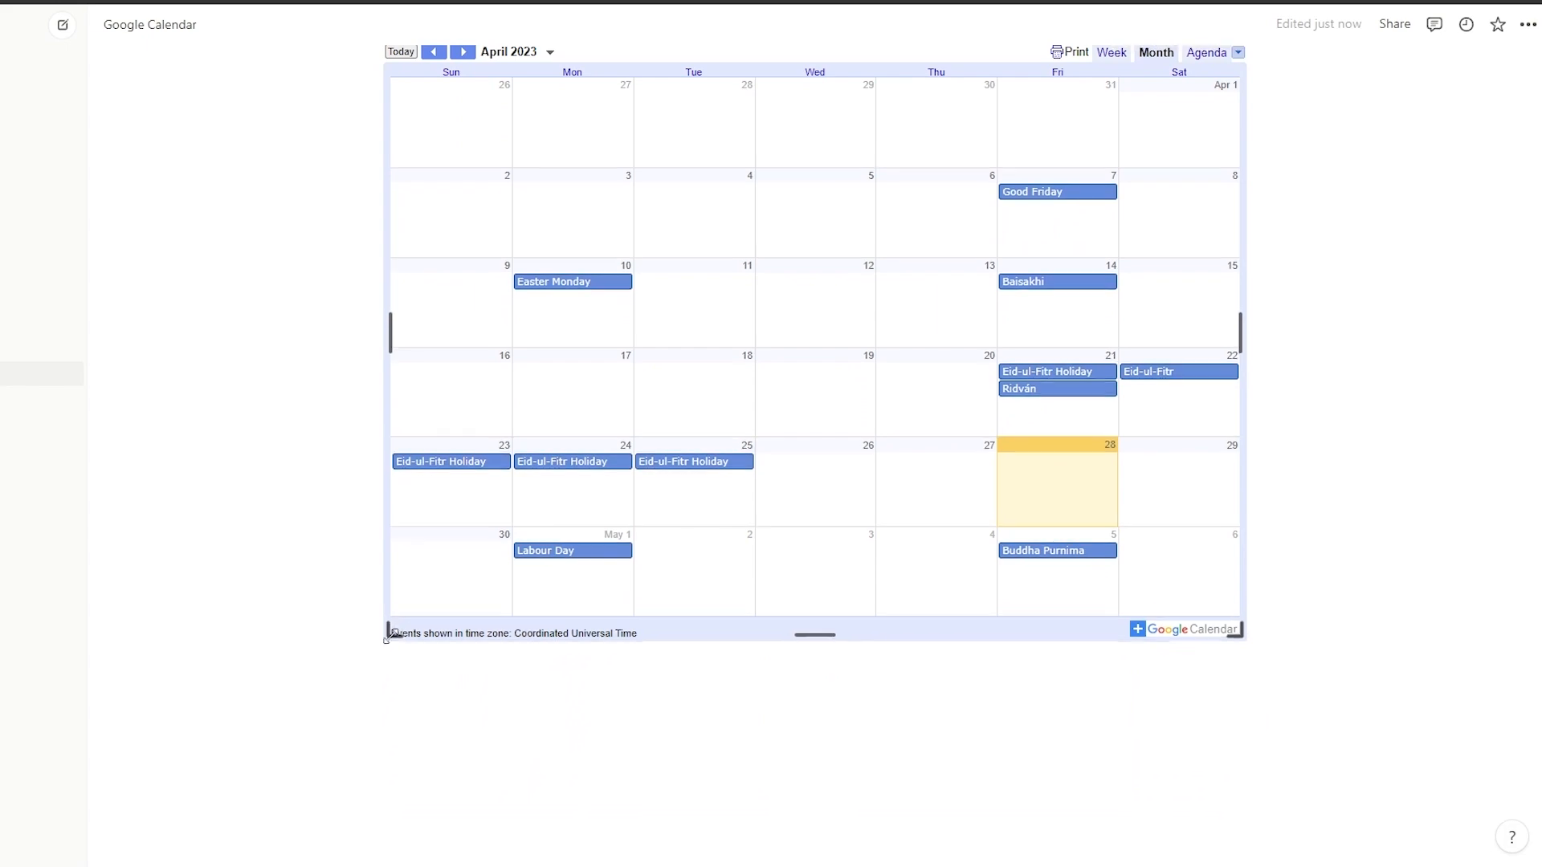
scroll(792, 561, "up", 3)
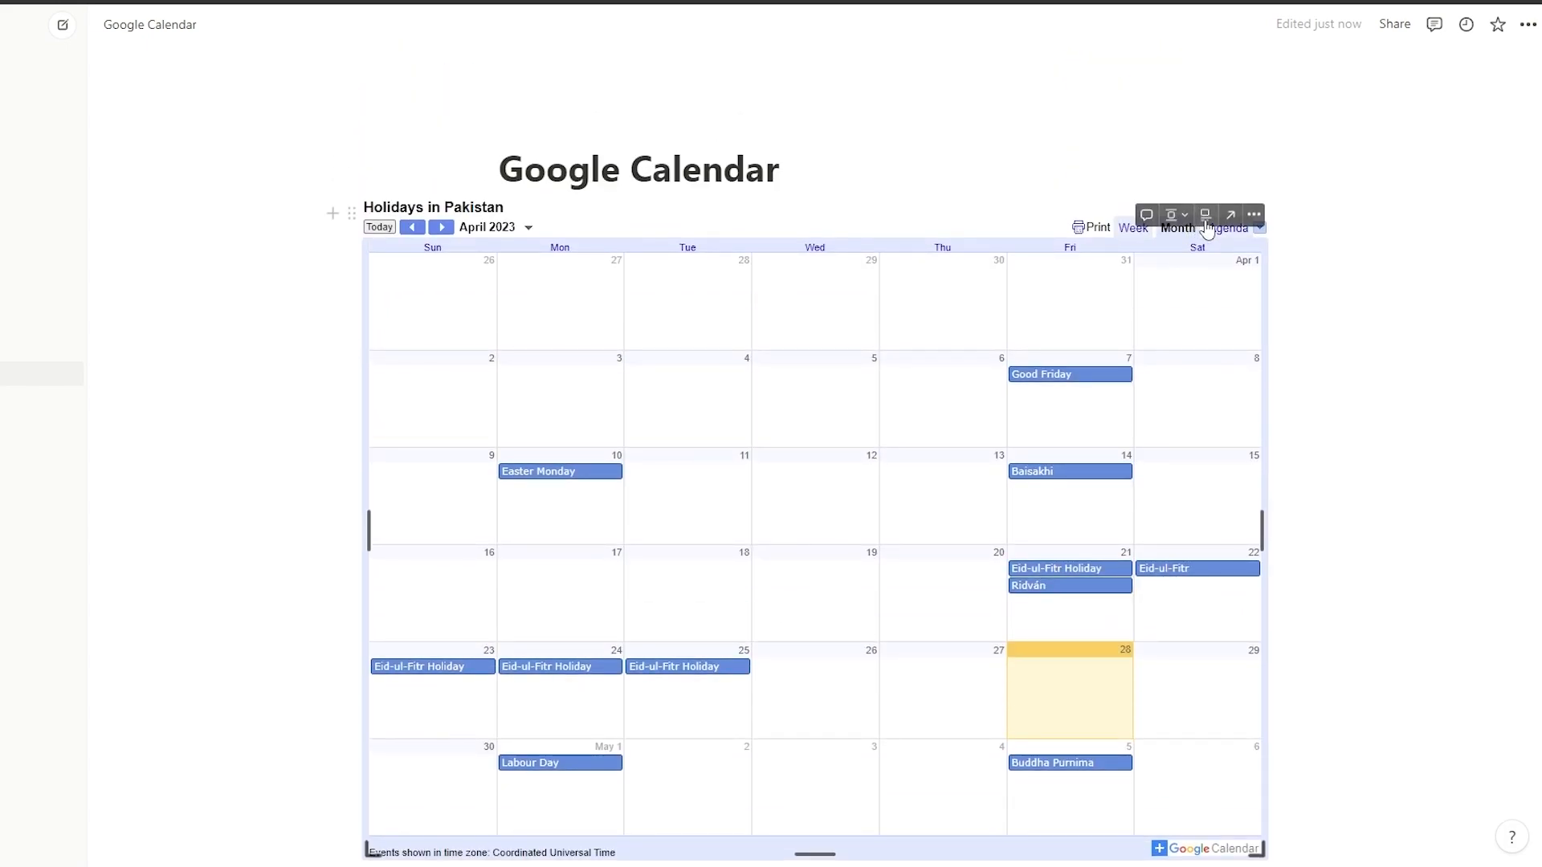
- Preview the embedded calendar in Week view and return it to Month view
left_click(1128, 229)
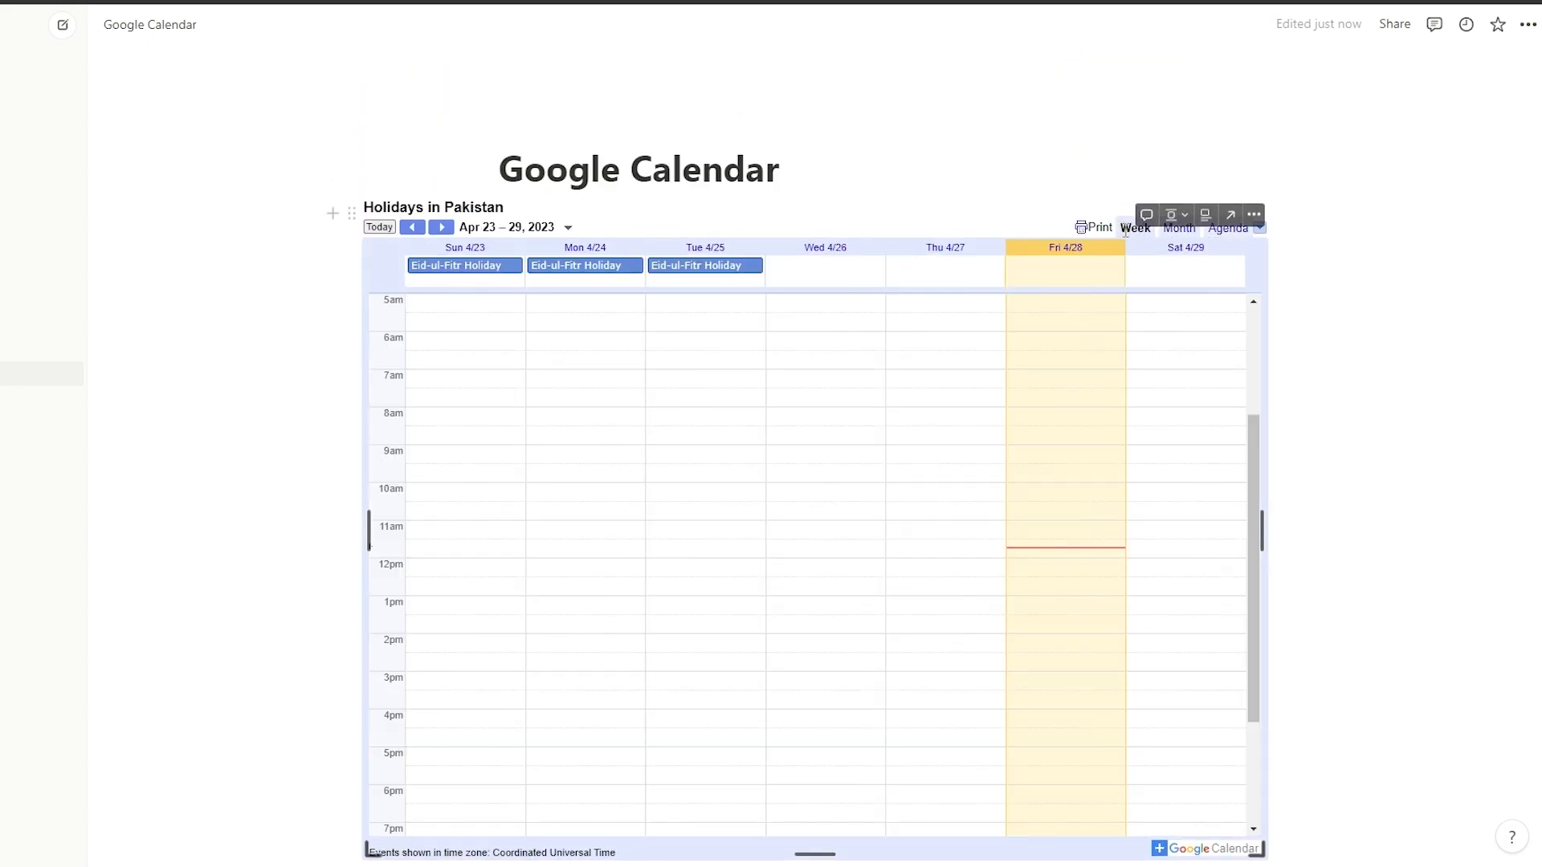
left_click(1177, 231)
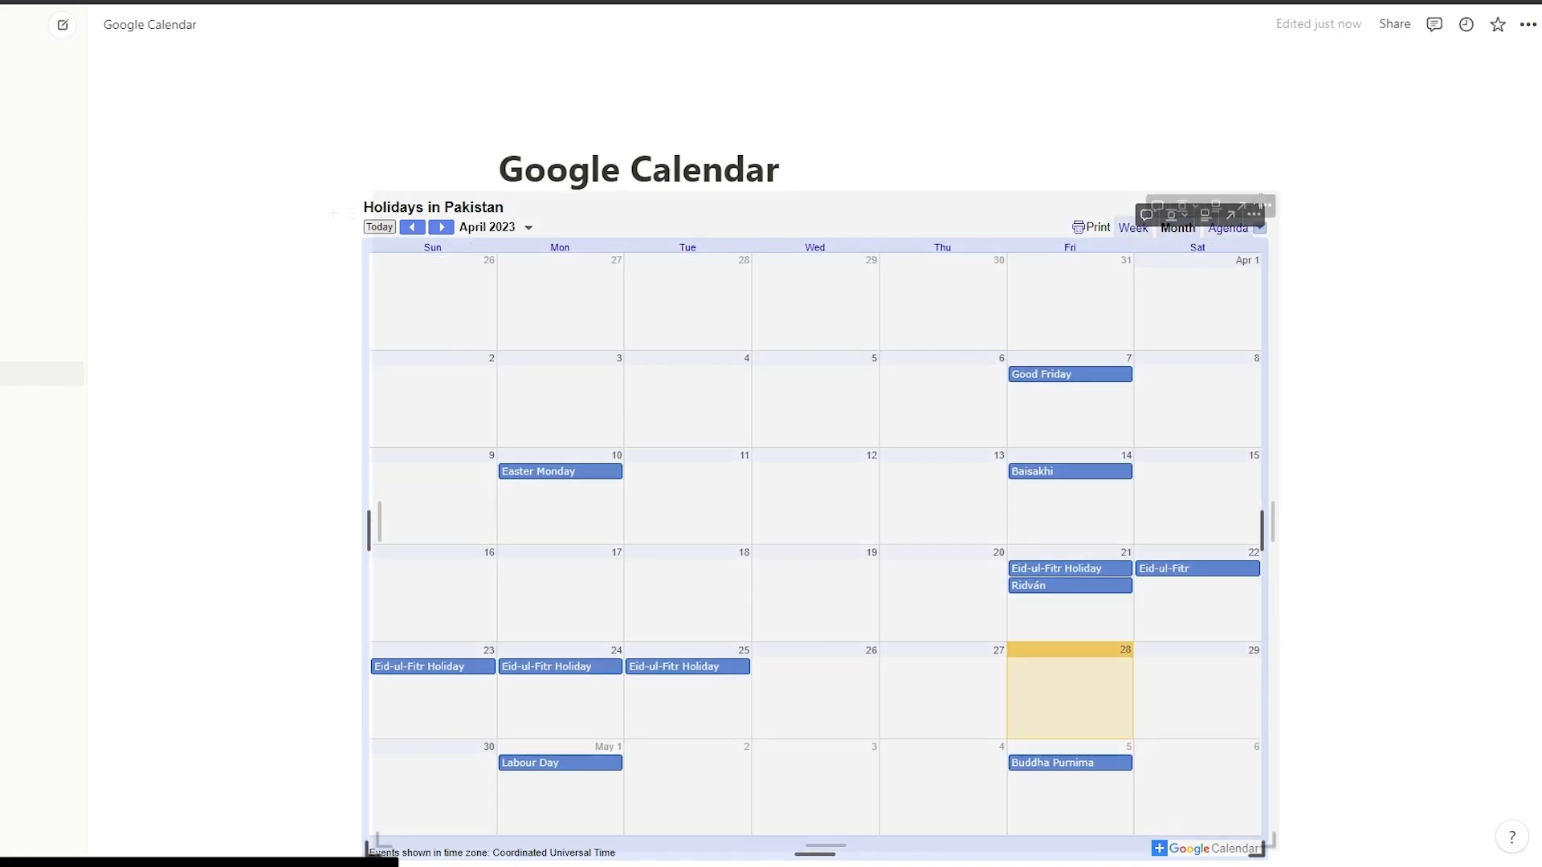
left_click(1253, 214)
left_click(1332, 172)
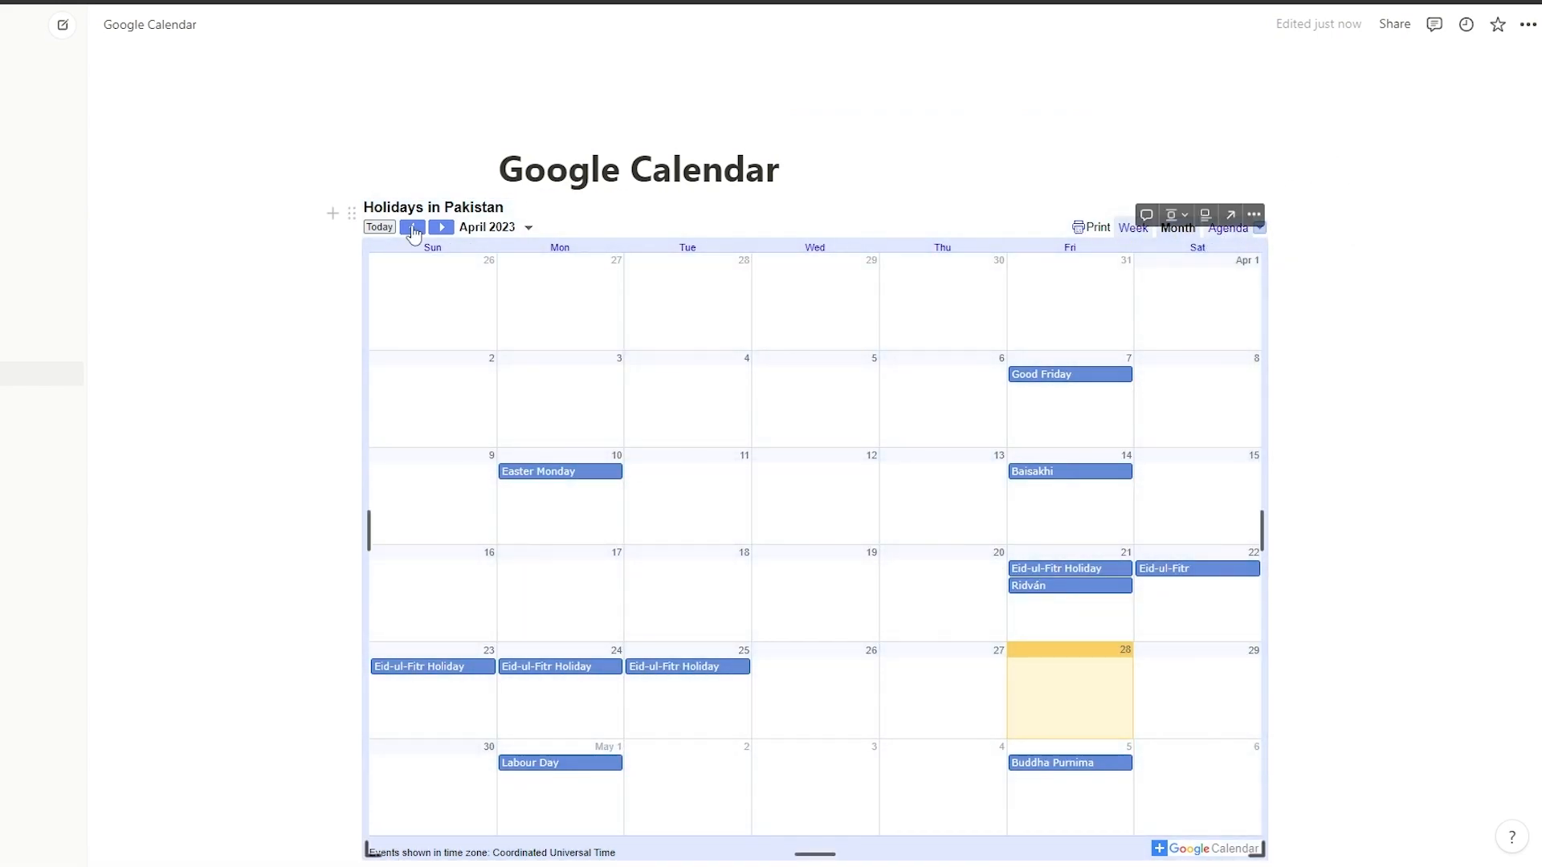
- Browse the embedded calendar back through the earlier months, including February 2023
left_click(412, 228)
left_click(413, 228)
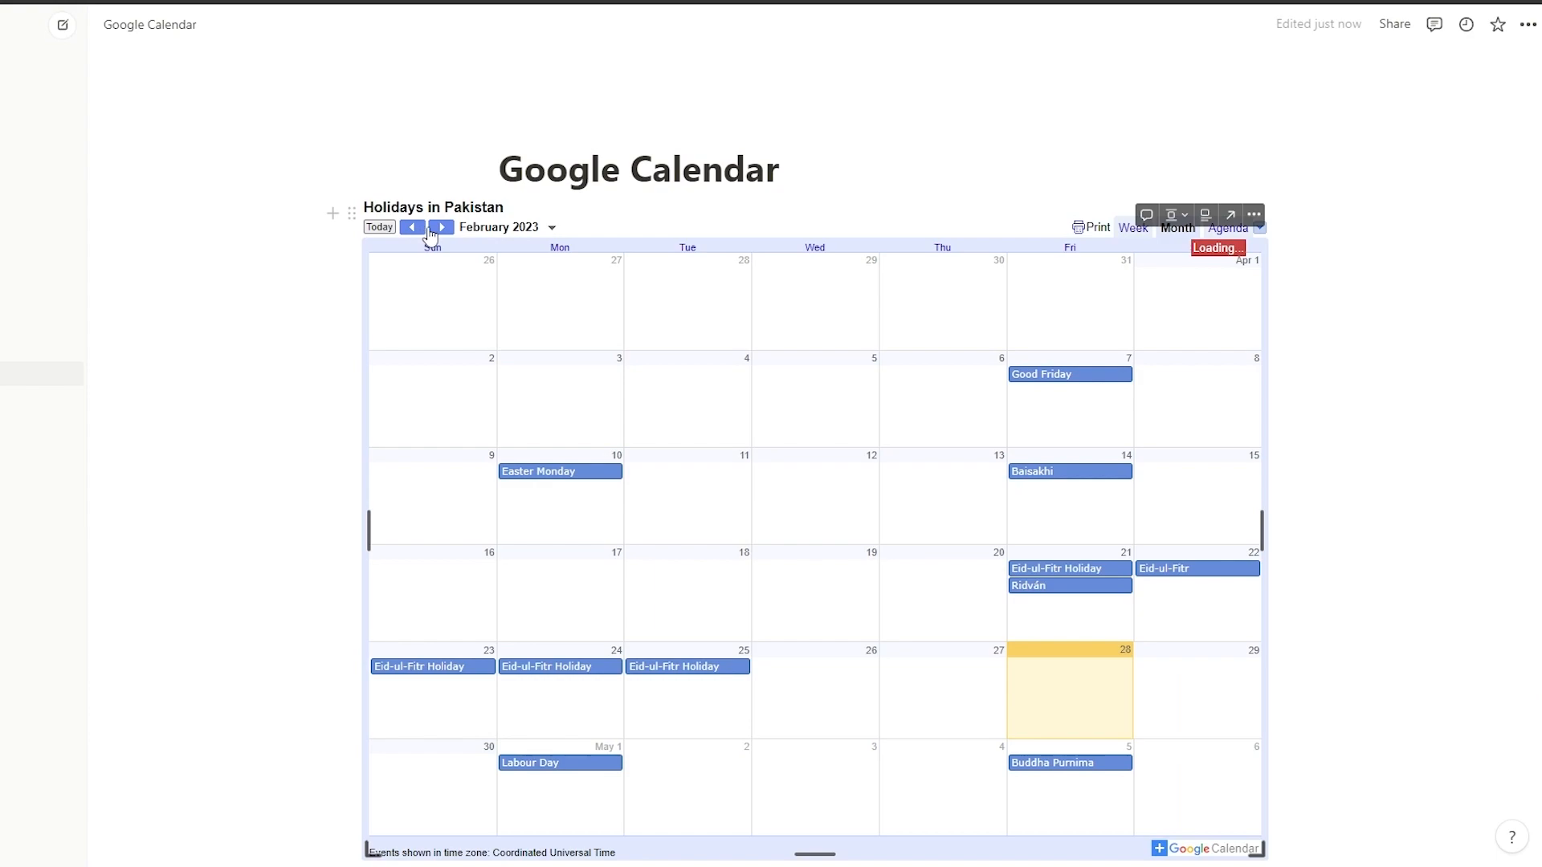
left_click(503, 228)
left_click(507, 228)
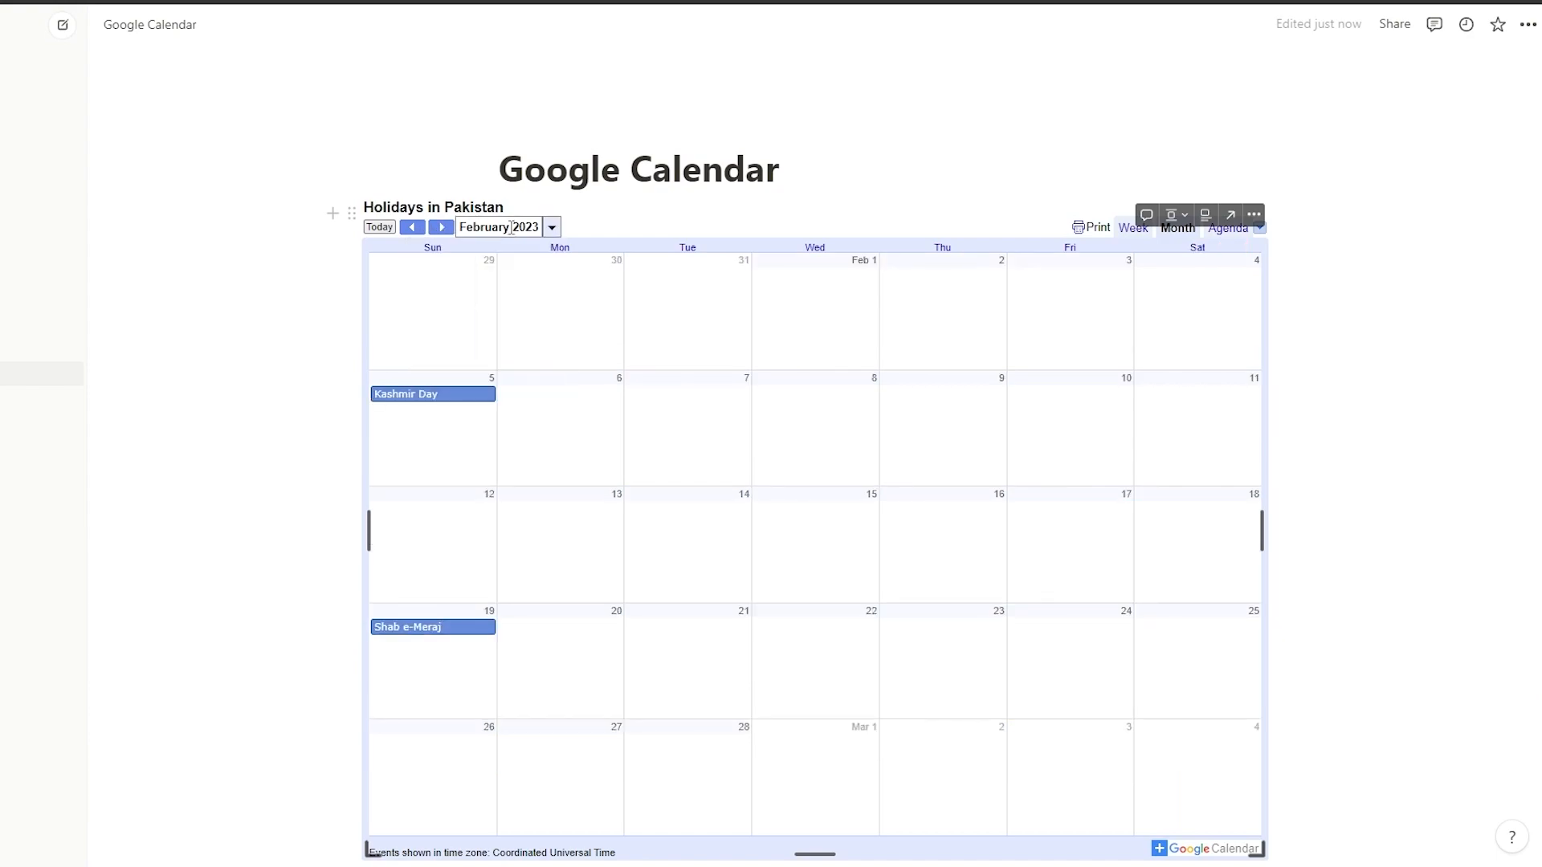
left_click(411, 229)
left_click(411, 229)
left_click(411, 229)
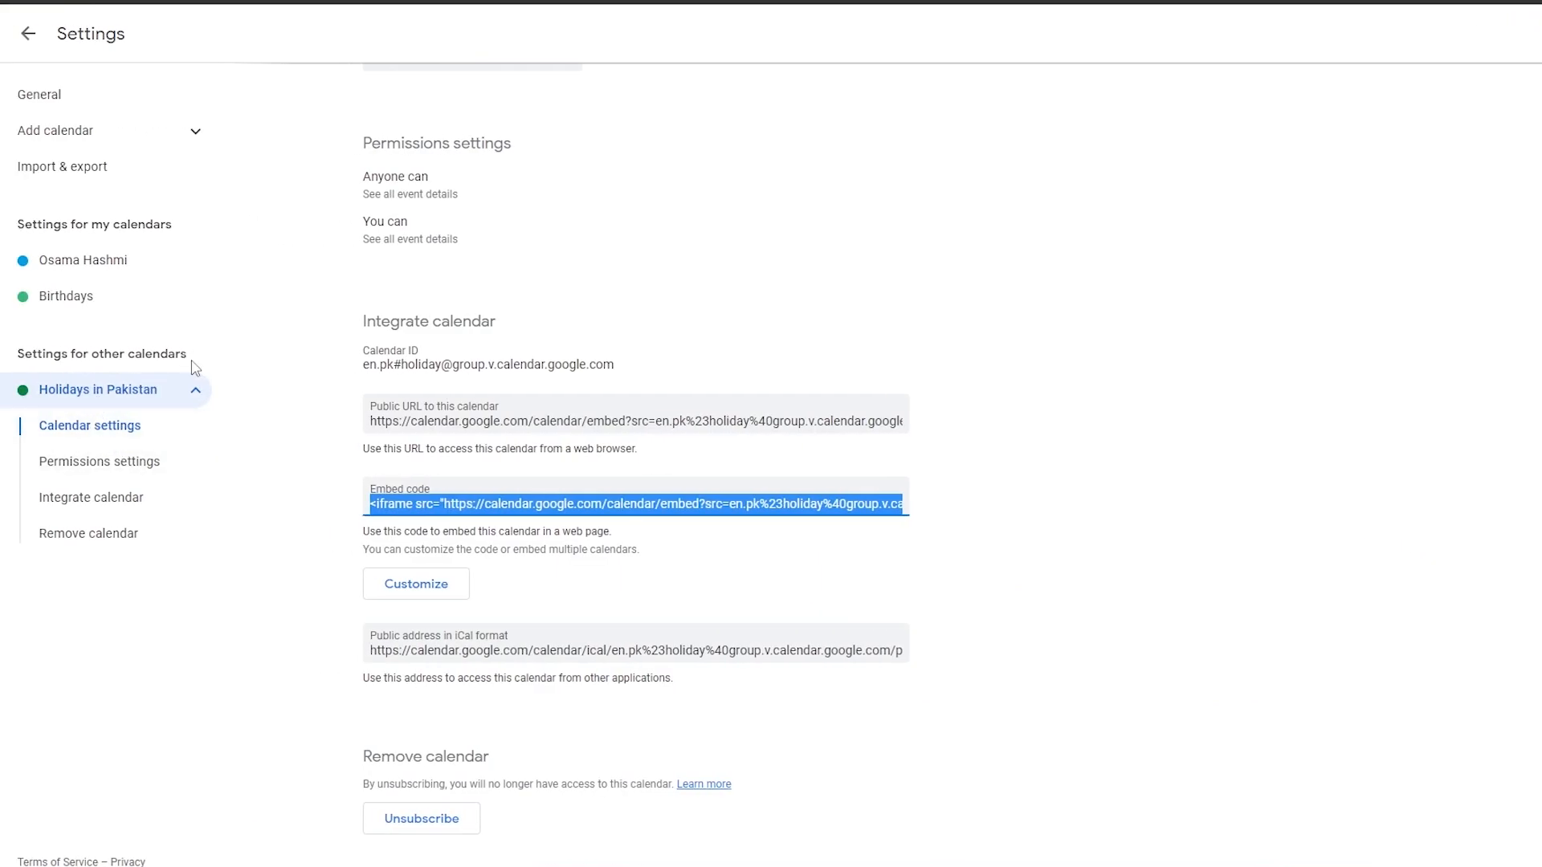
- Switch to the Google Calendar settings and review the Add calendar options, the General section and the Import & export section
left_click(193, 323)
scroll(227, 310, "up", 4)
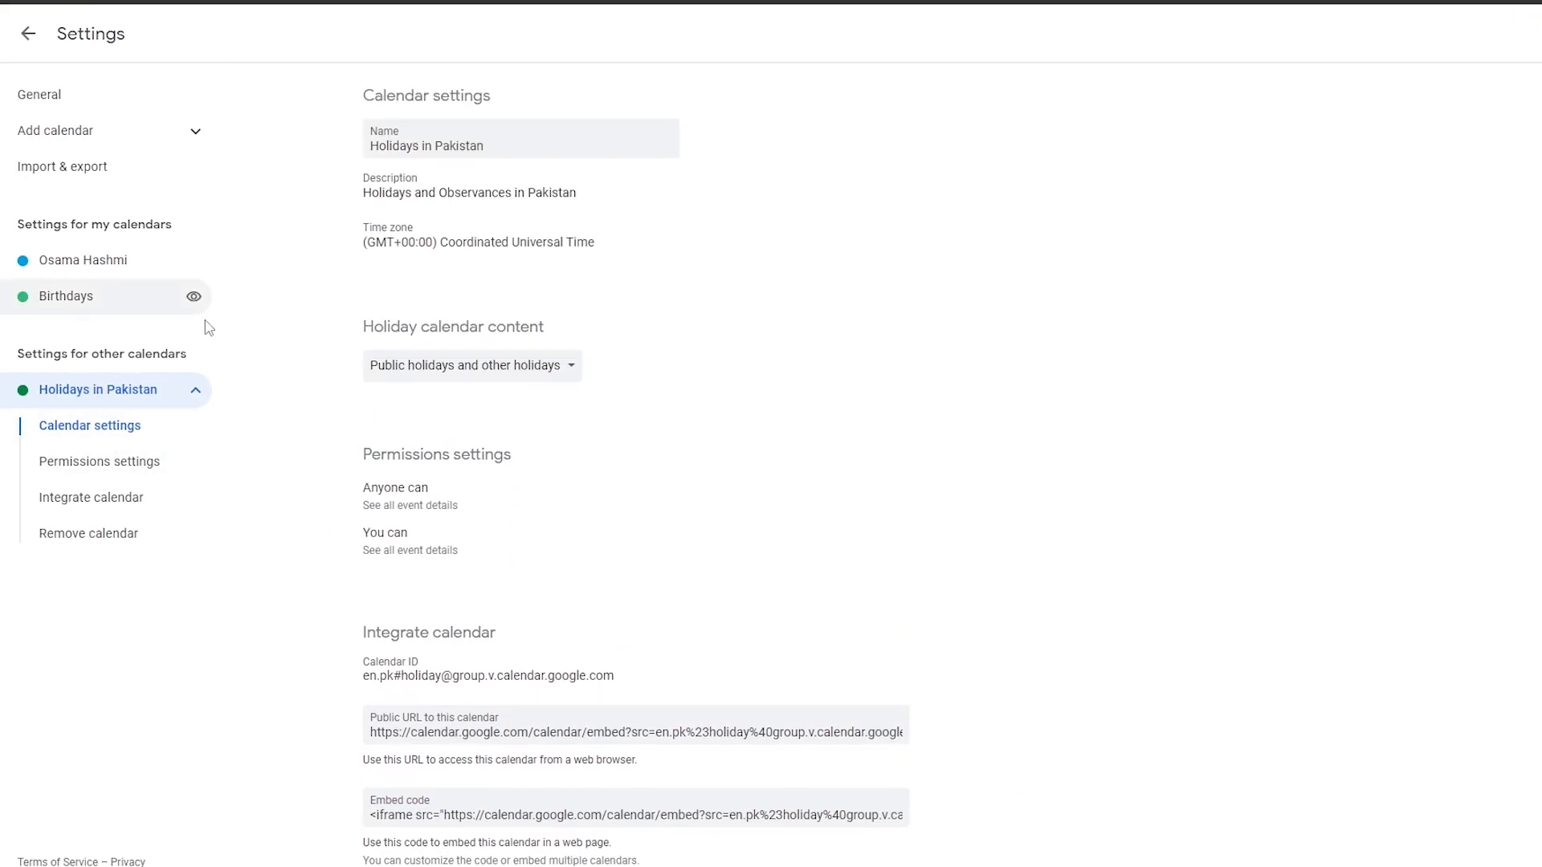
left_click(191, 132)
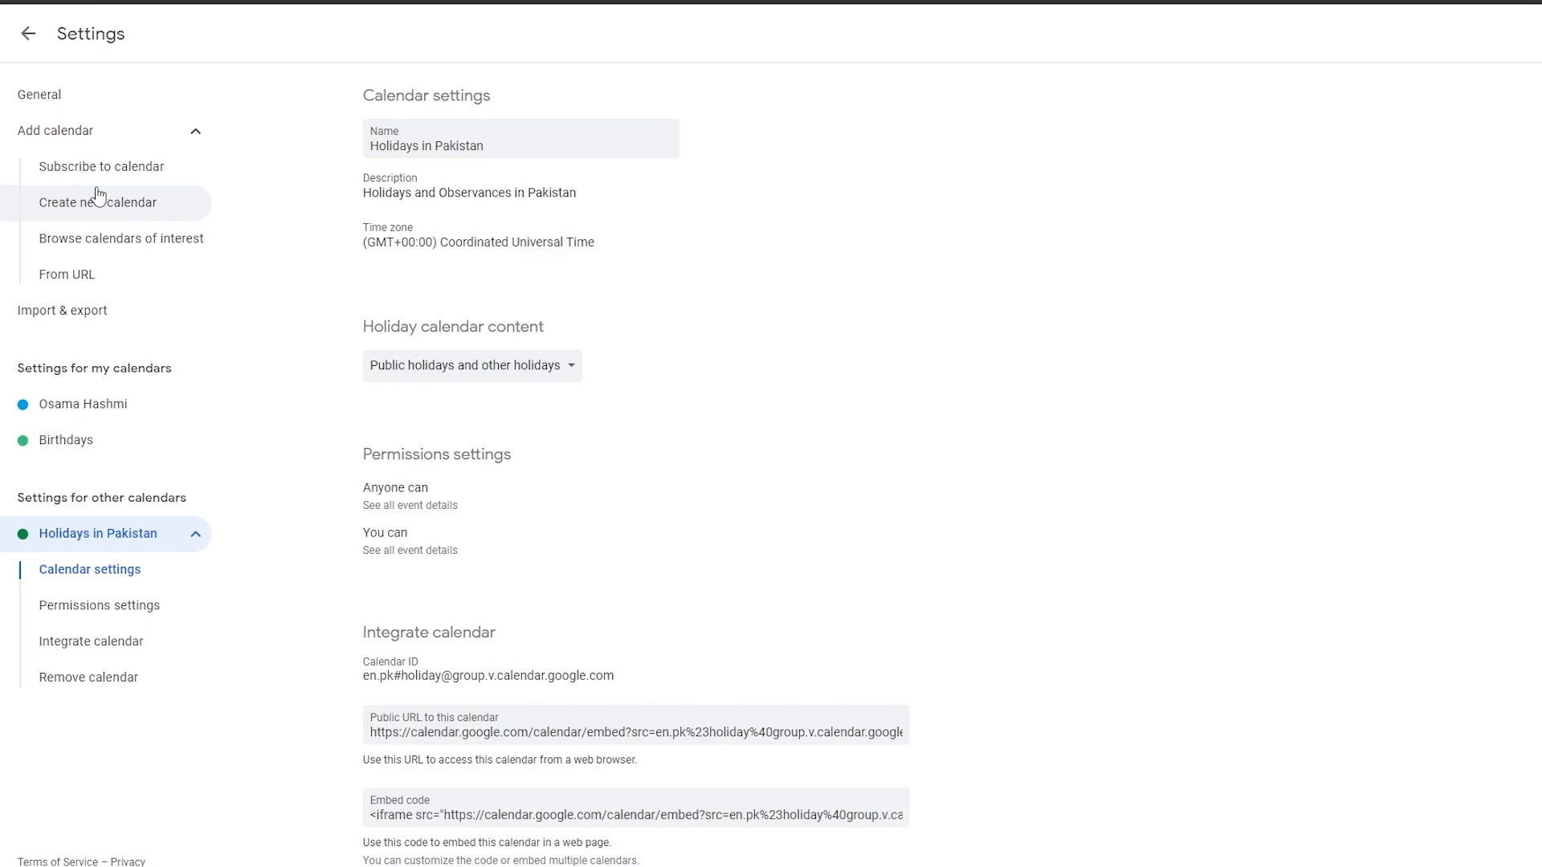
left_click(48, 95)
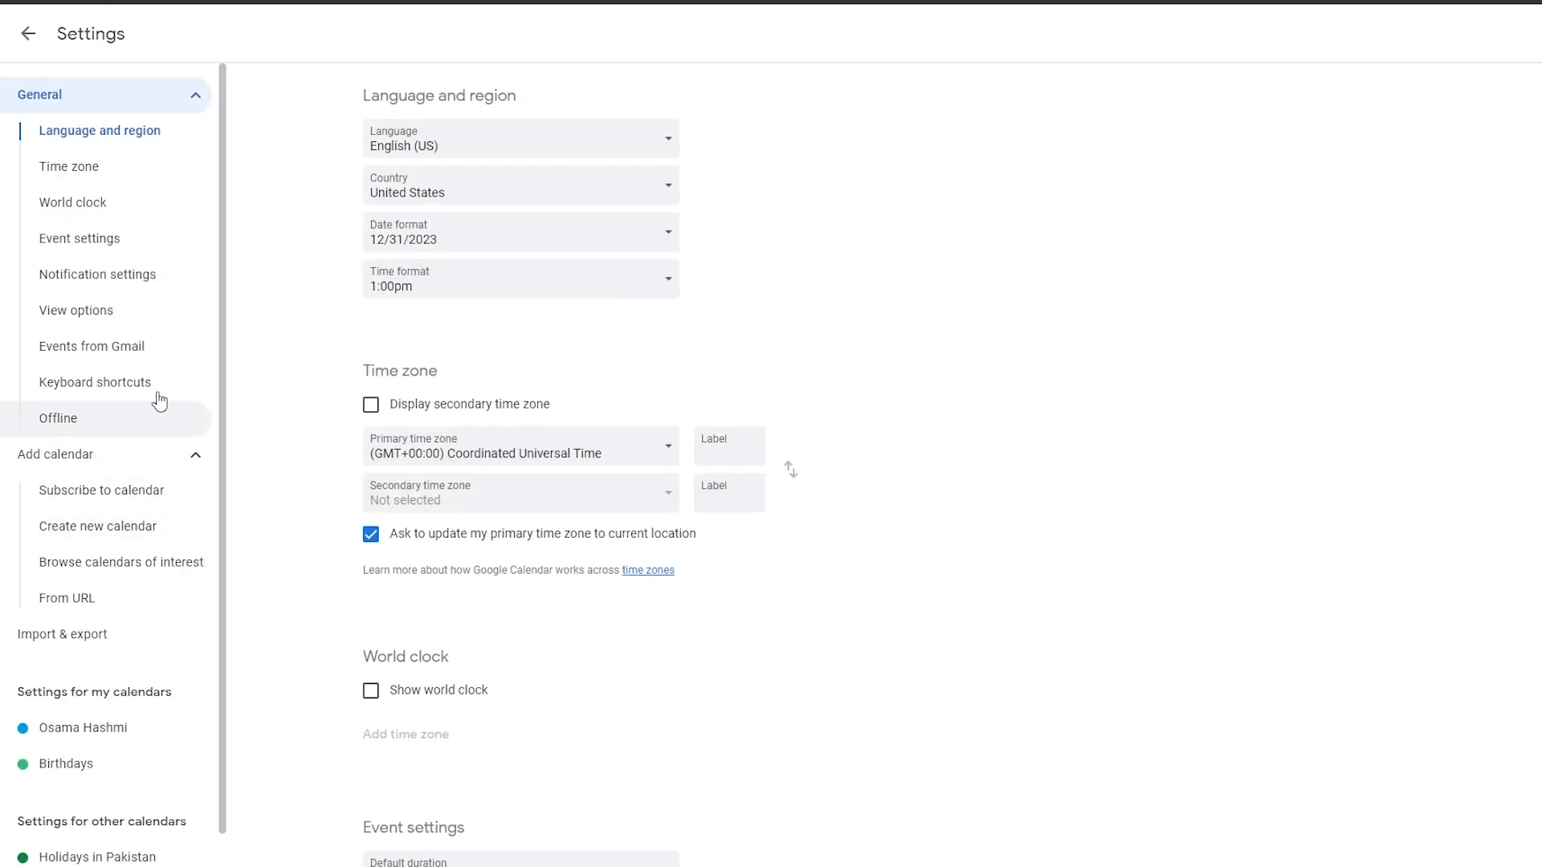
scroll(131, 244, "down", 1)
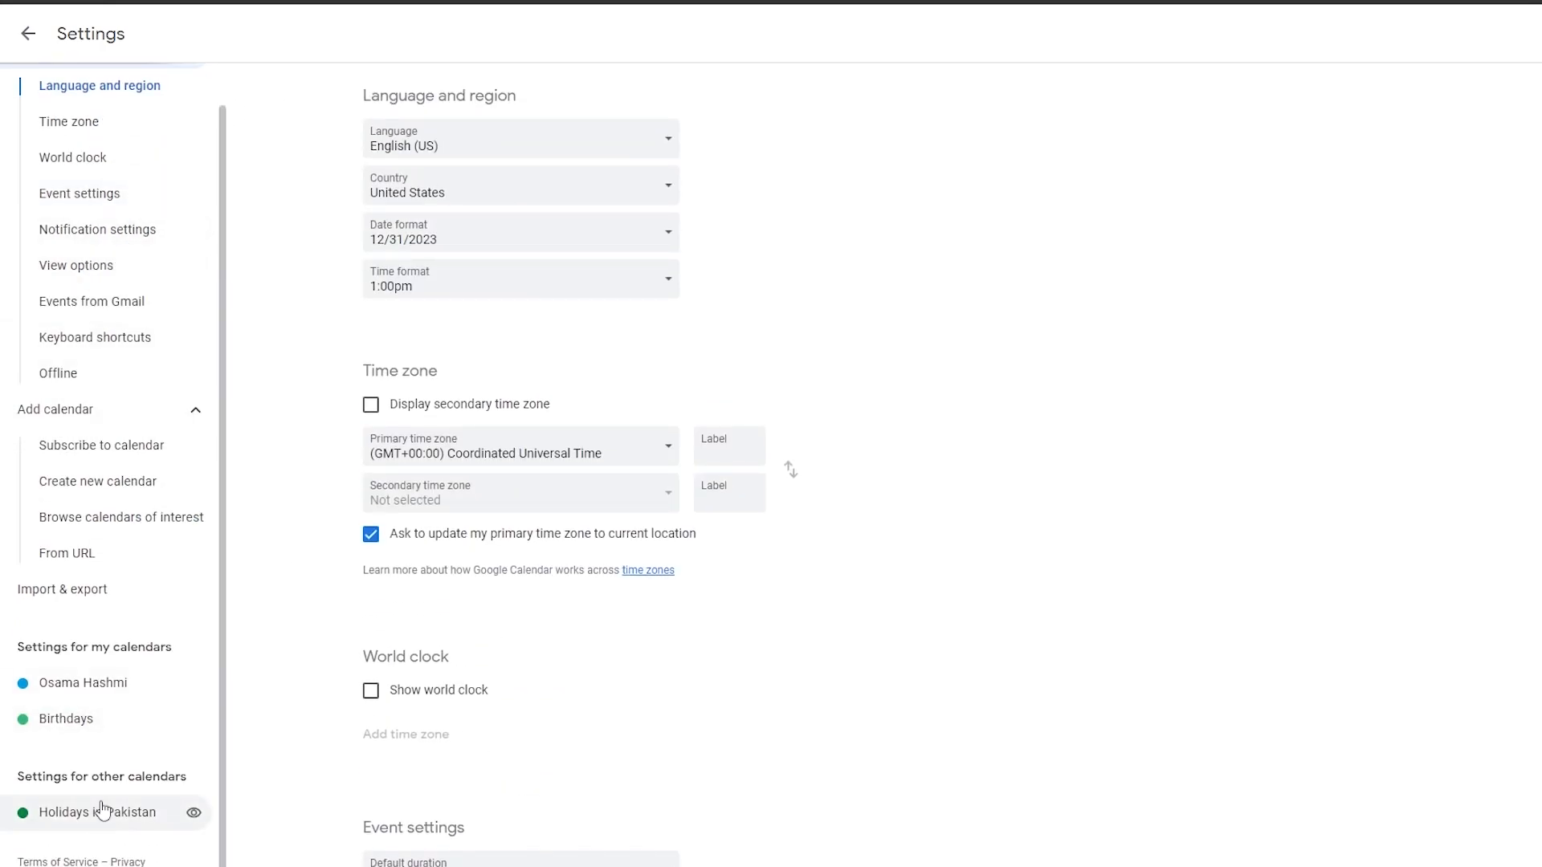
scroll(98, 727, "up", 1)
left_click(92, 637)
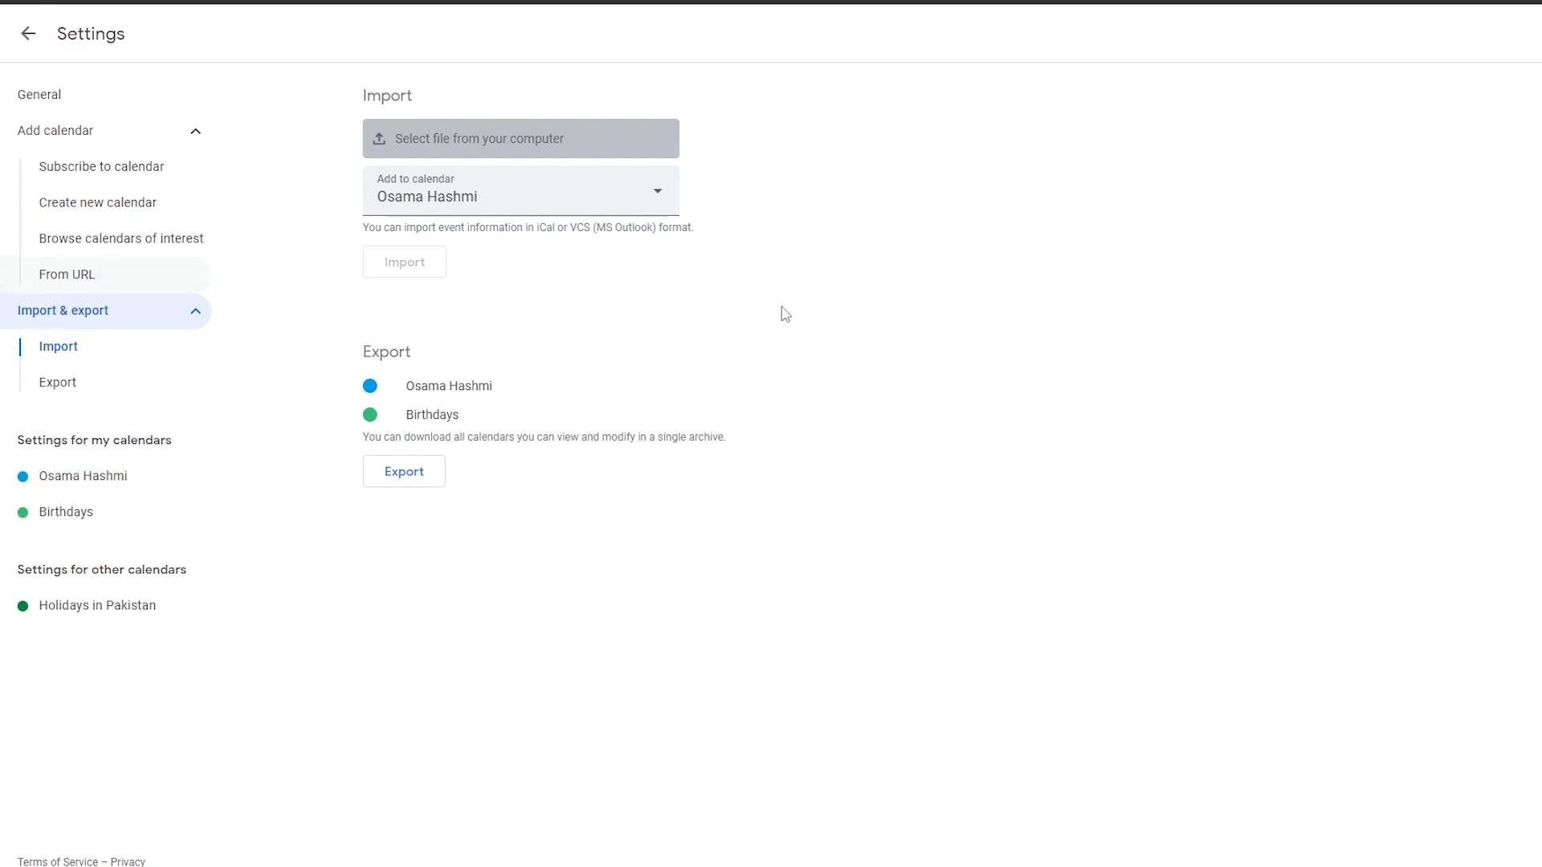
- Leave the Google Calendar settings and return to the April 2023 month view
left_click(28, 33)
scroll(1490, 462, "down", 1)
scroll(1390, 653, "up", 1)
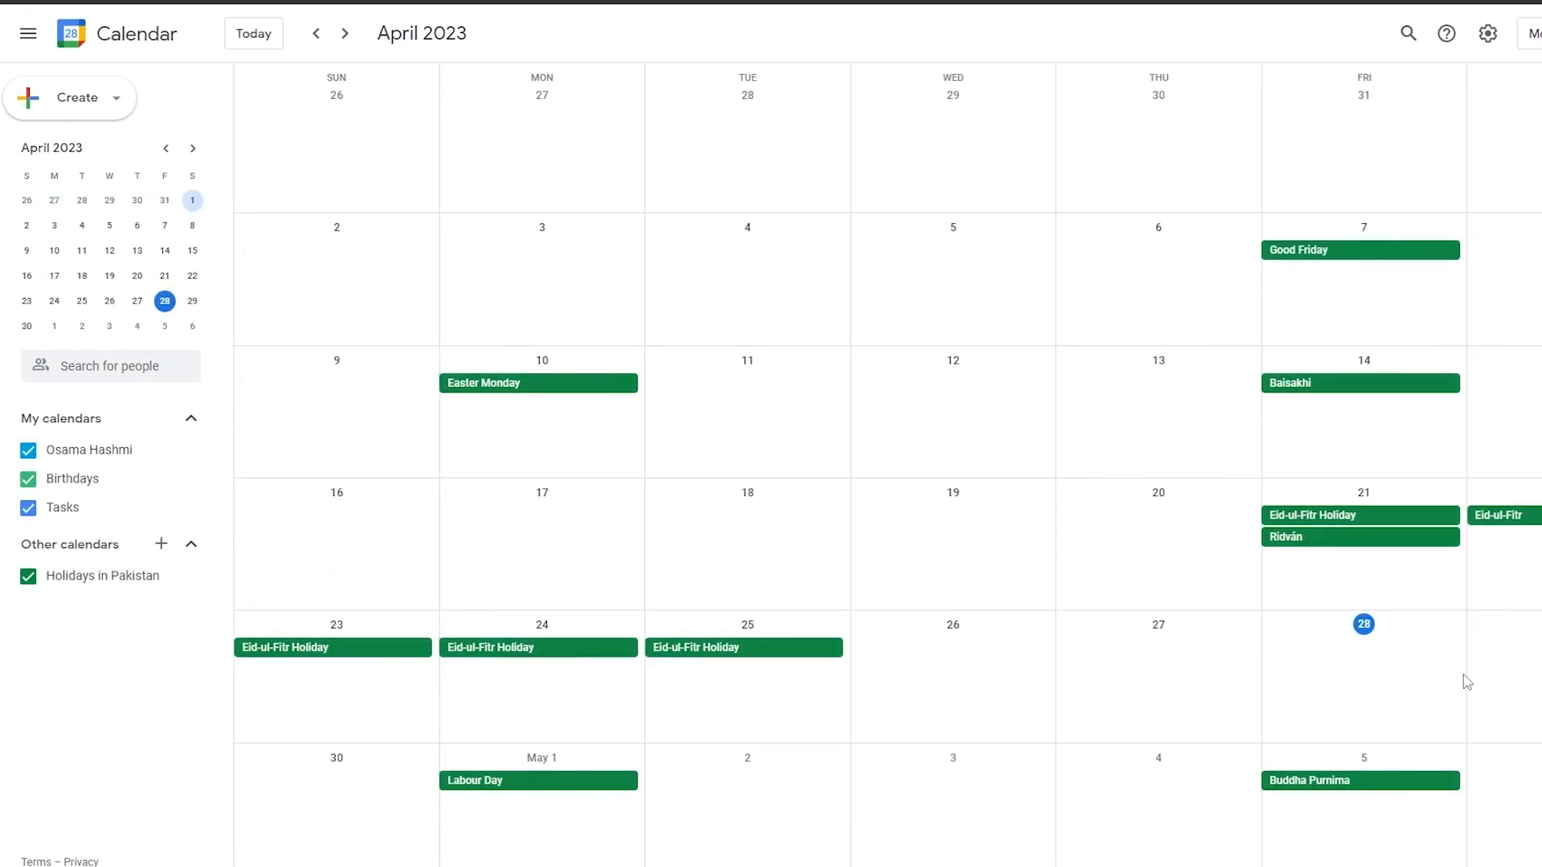
- Create an all-day event titled EVENT on June 1, 2023 in Google Calendar and save it
scroll(1463, 678, "down", 2)
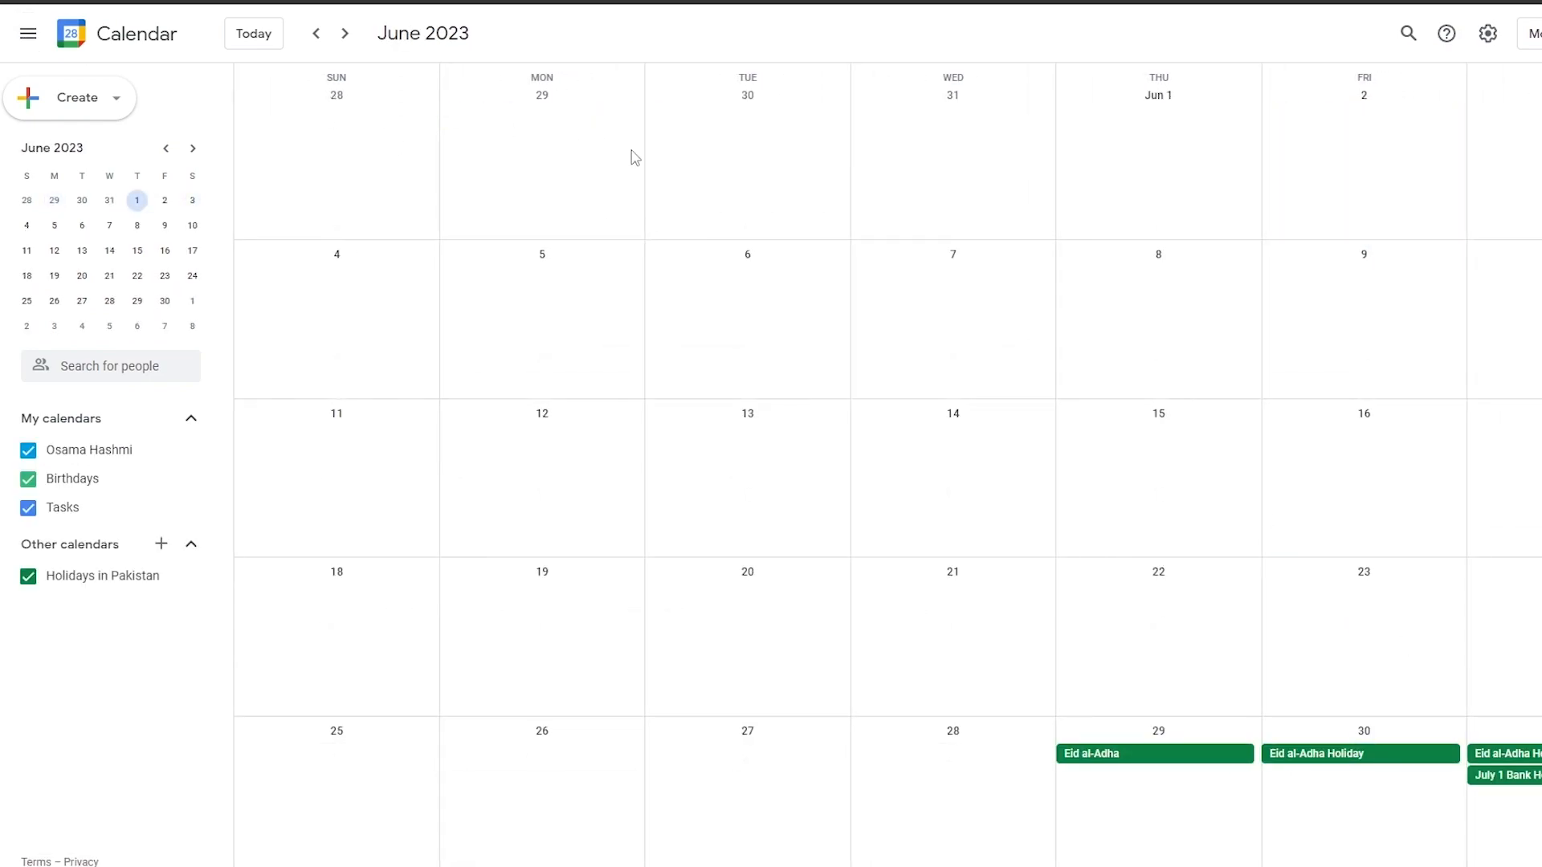
left_click(533, 190)
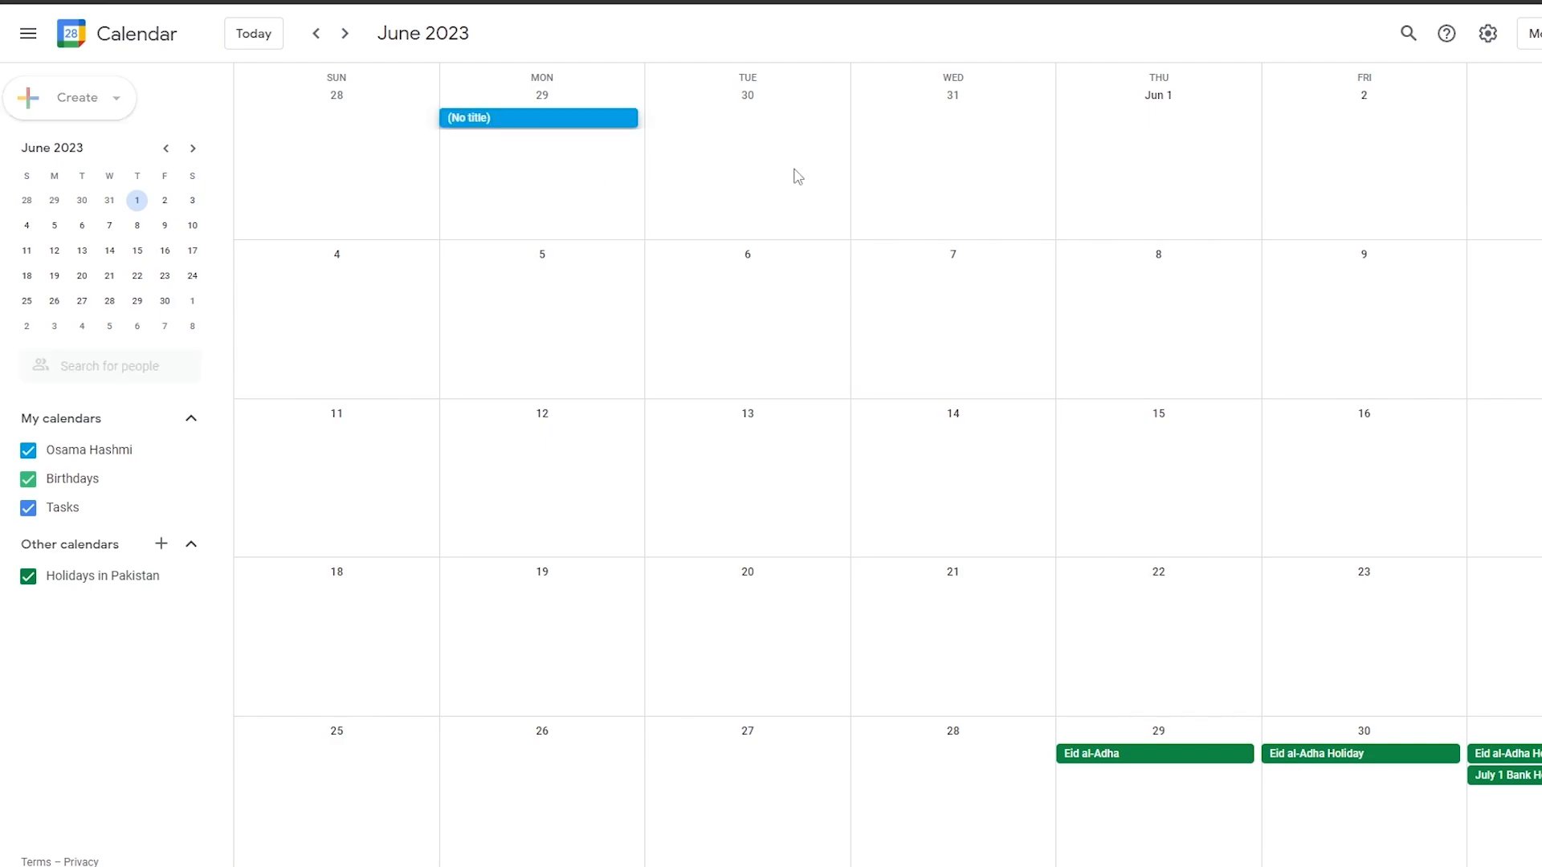
left_click(1208, 191)
double_click(1196, 181)
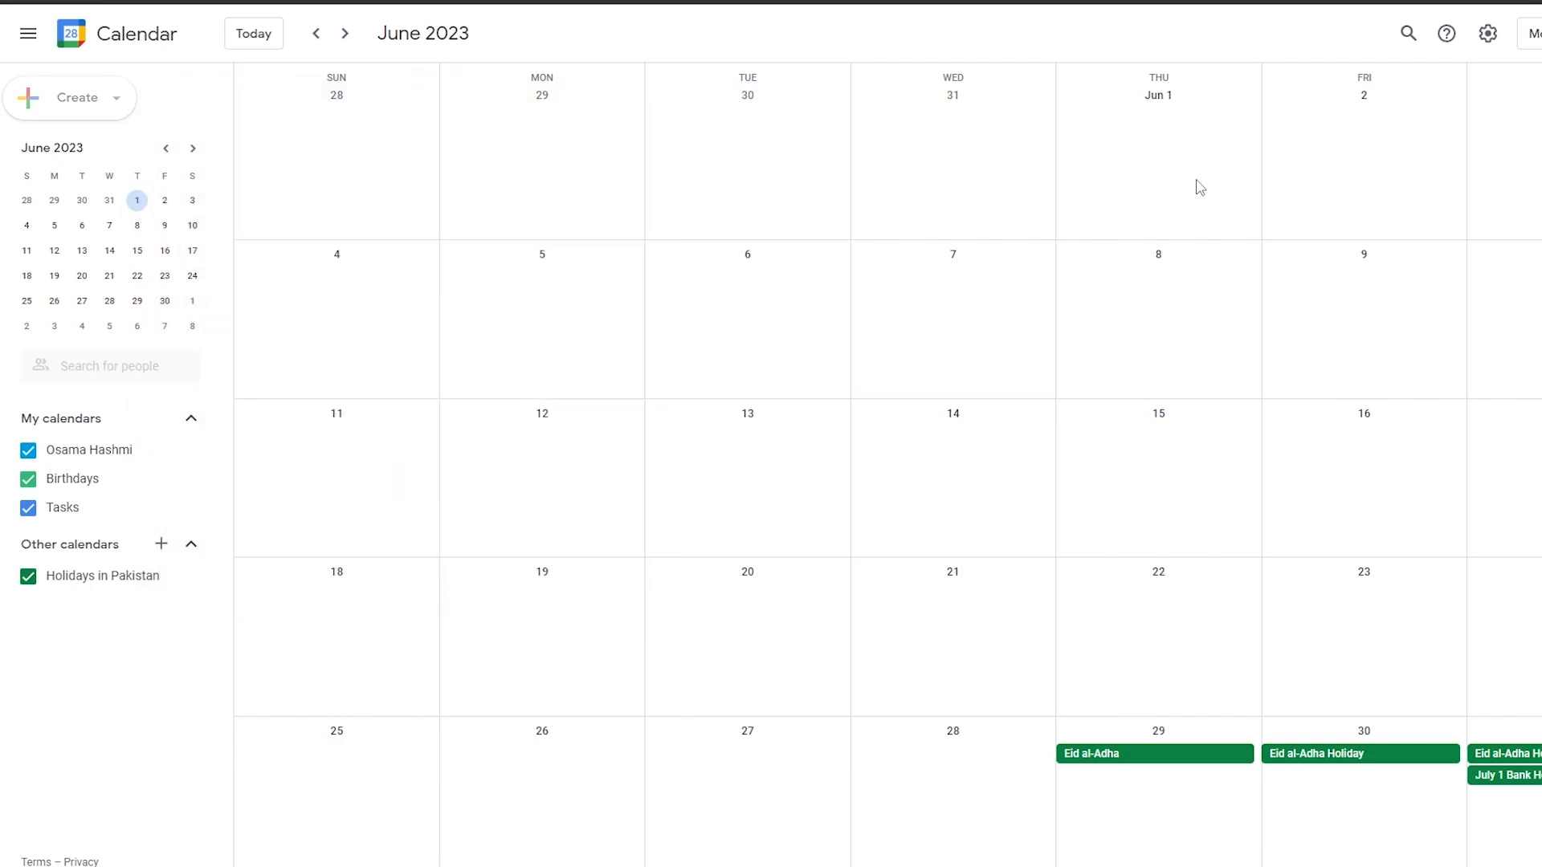
left_click(411, 47)
type("EVENT")
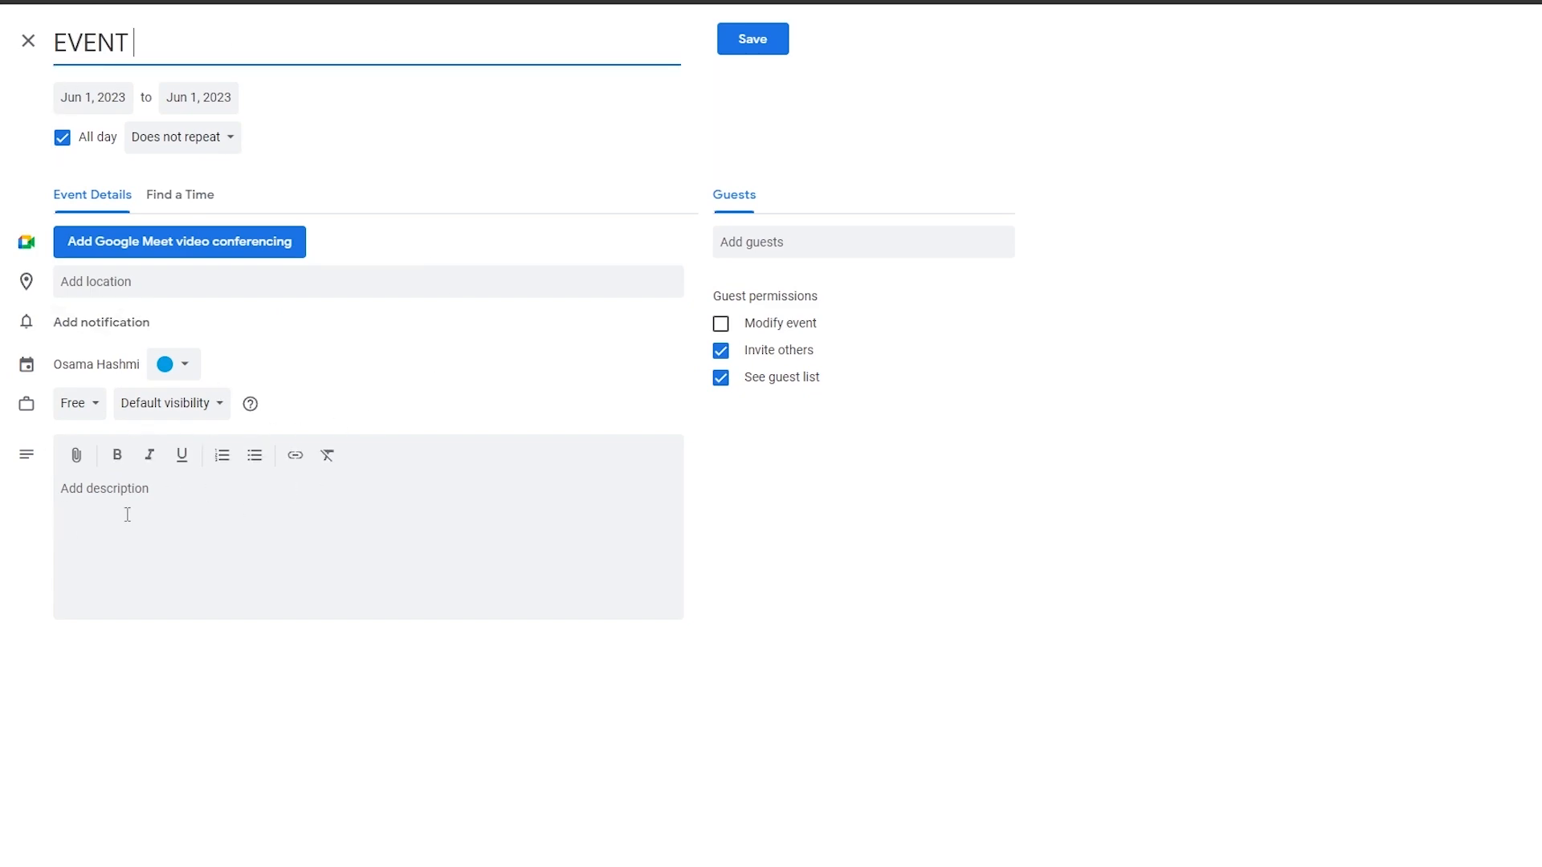
left_click(772, 52)
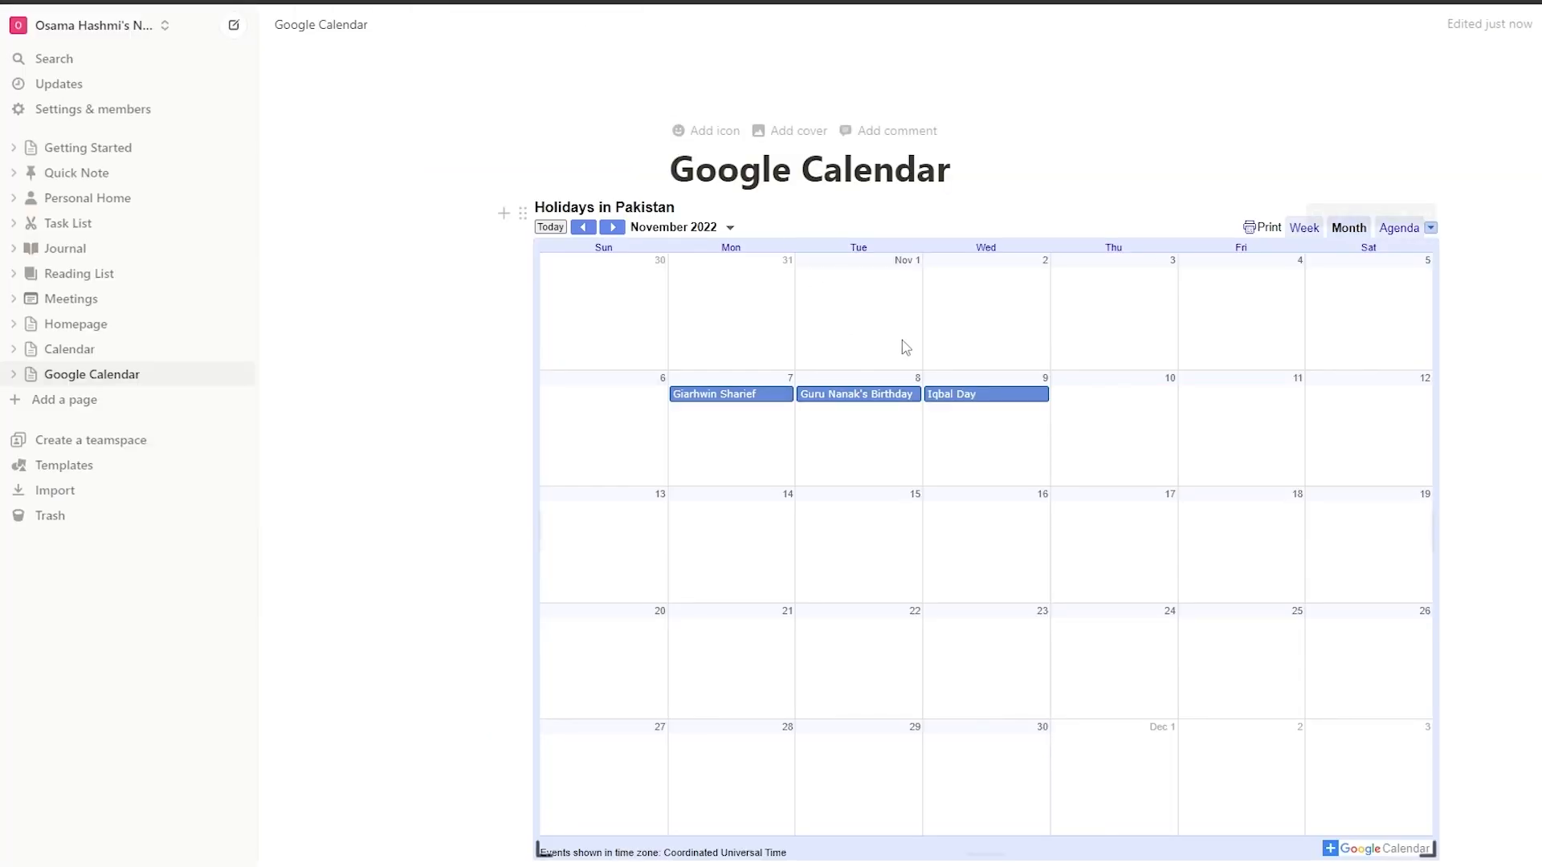
- Switch to the Notion page and browse the embedded calendar forward from November 2022 to June 2023
left_click(612, 227)
left_click(612, 228)
left_click(612, 227)
left_click(723, 228)
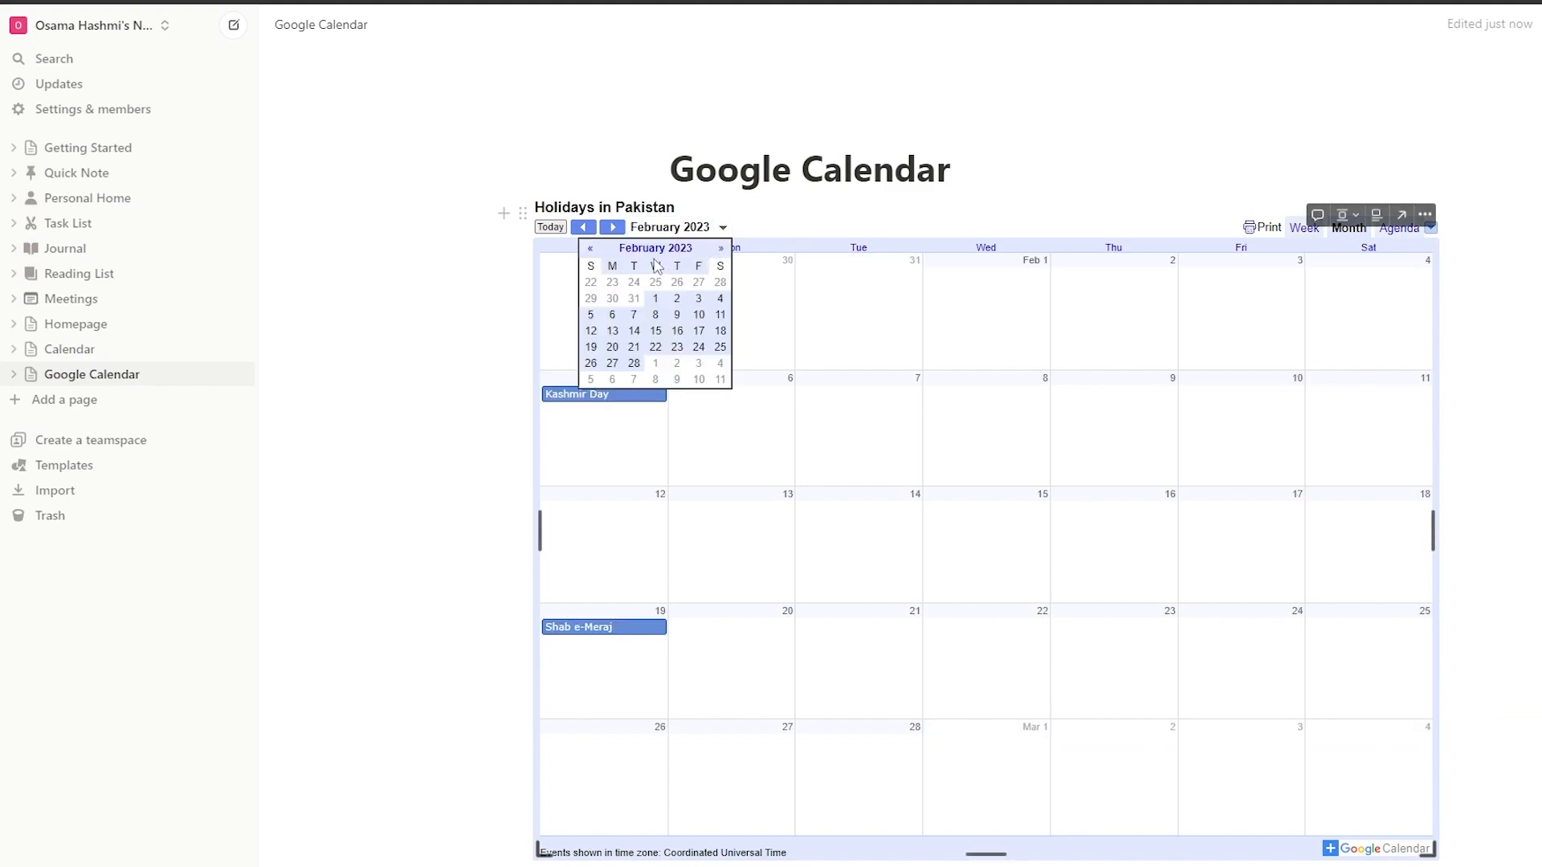
left_click(721, 248)
left_click(720, 248)
left_click(720, 248)
left_click(720, 248)
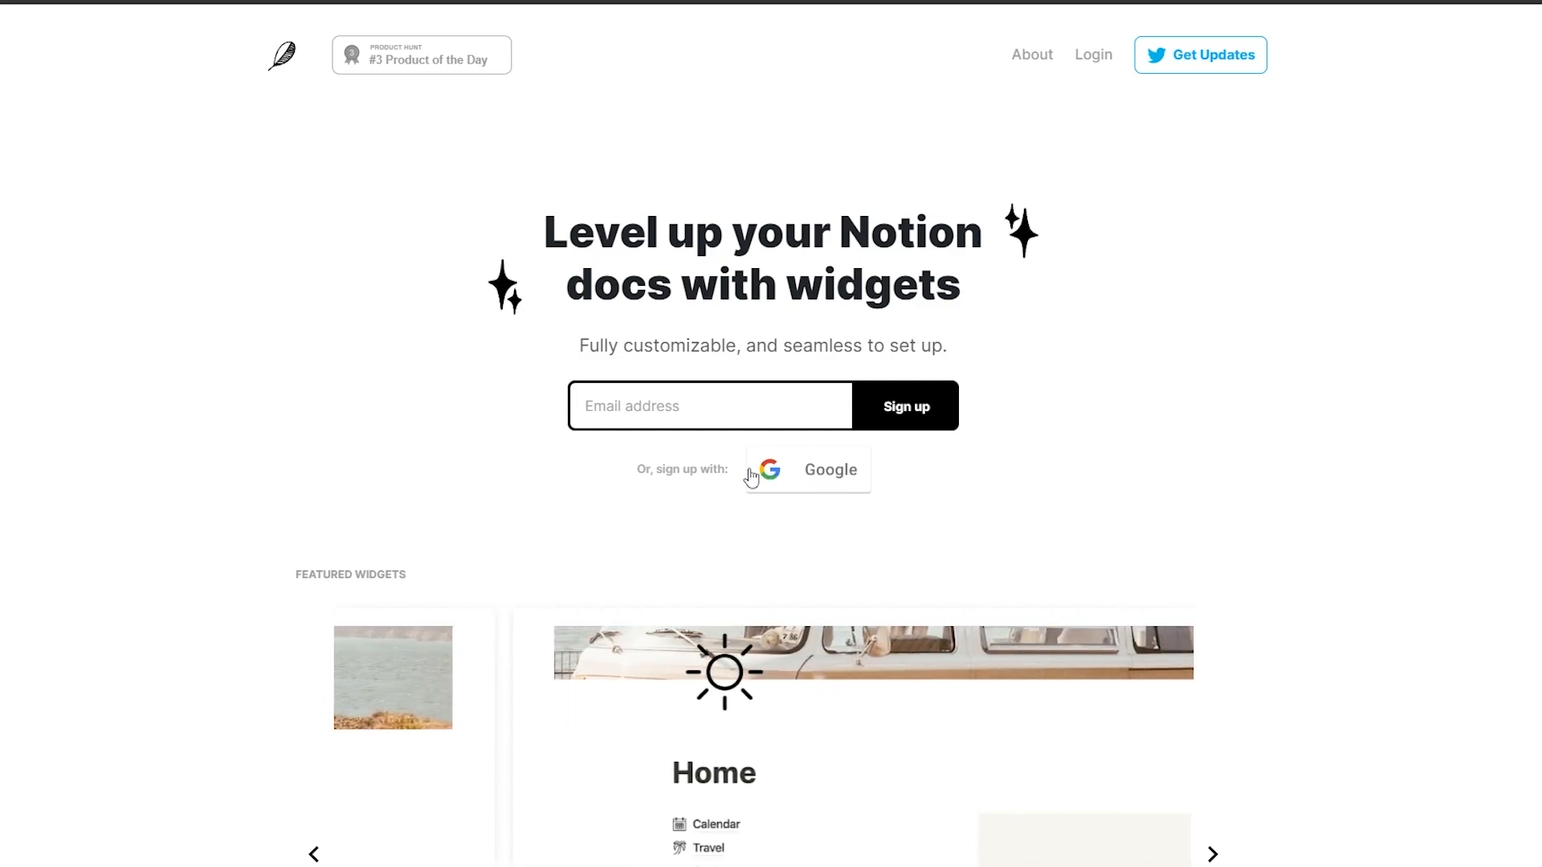
- Sign up to the Indify widgets site with Google and dismiss the offer of upcoming-widget notifications
left_click(874, 482)
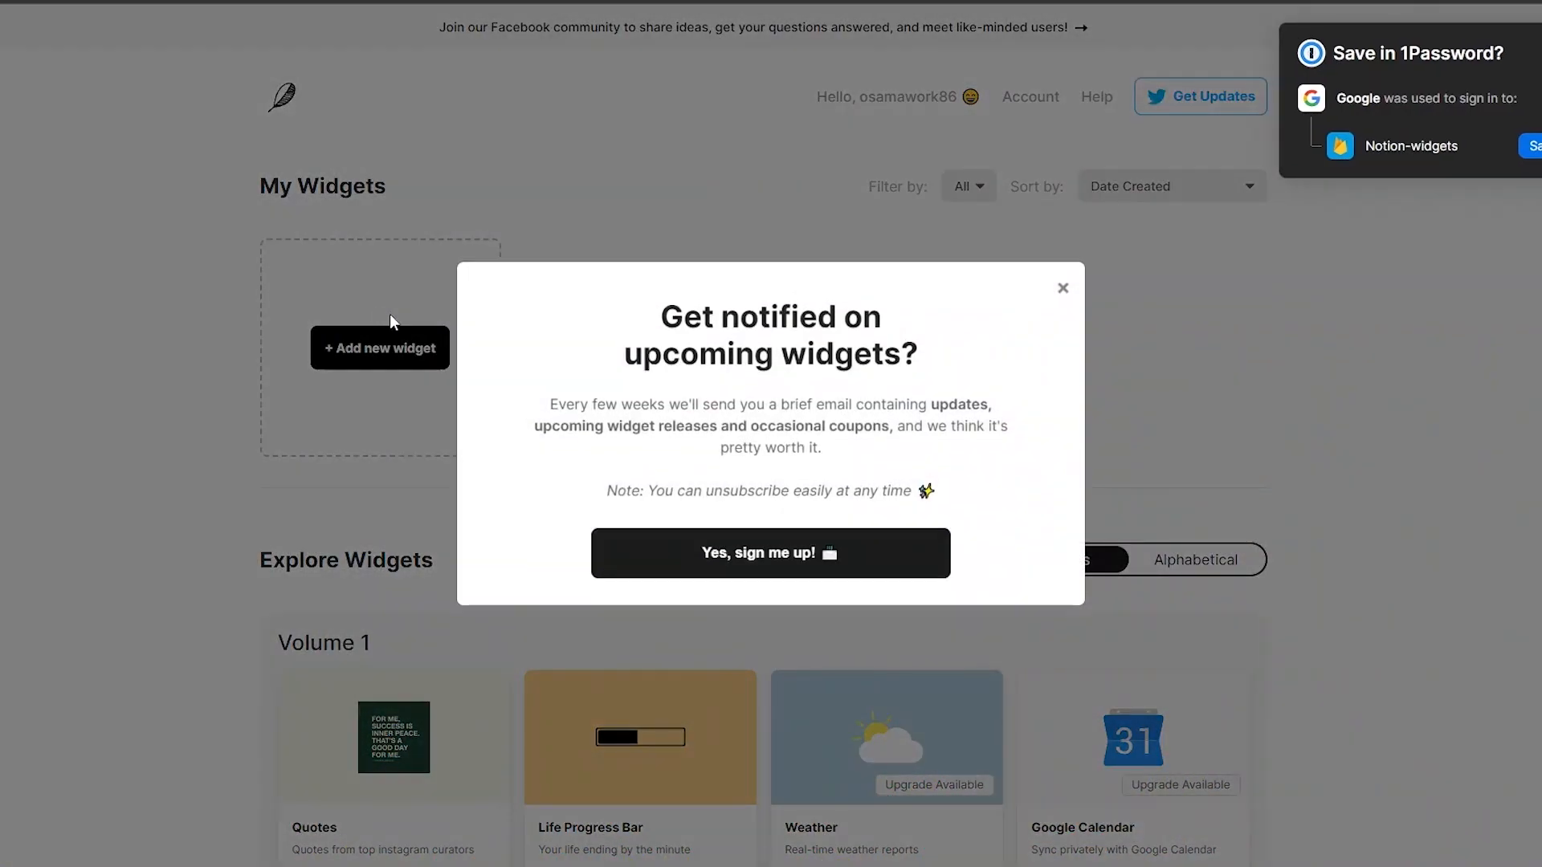
left_click(1060, 291)
- Create a Google Calendar widget from the Volume 1 widgets and continue past its title prompt
scroll(875, 503, "down", 3)
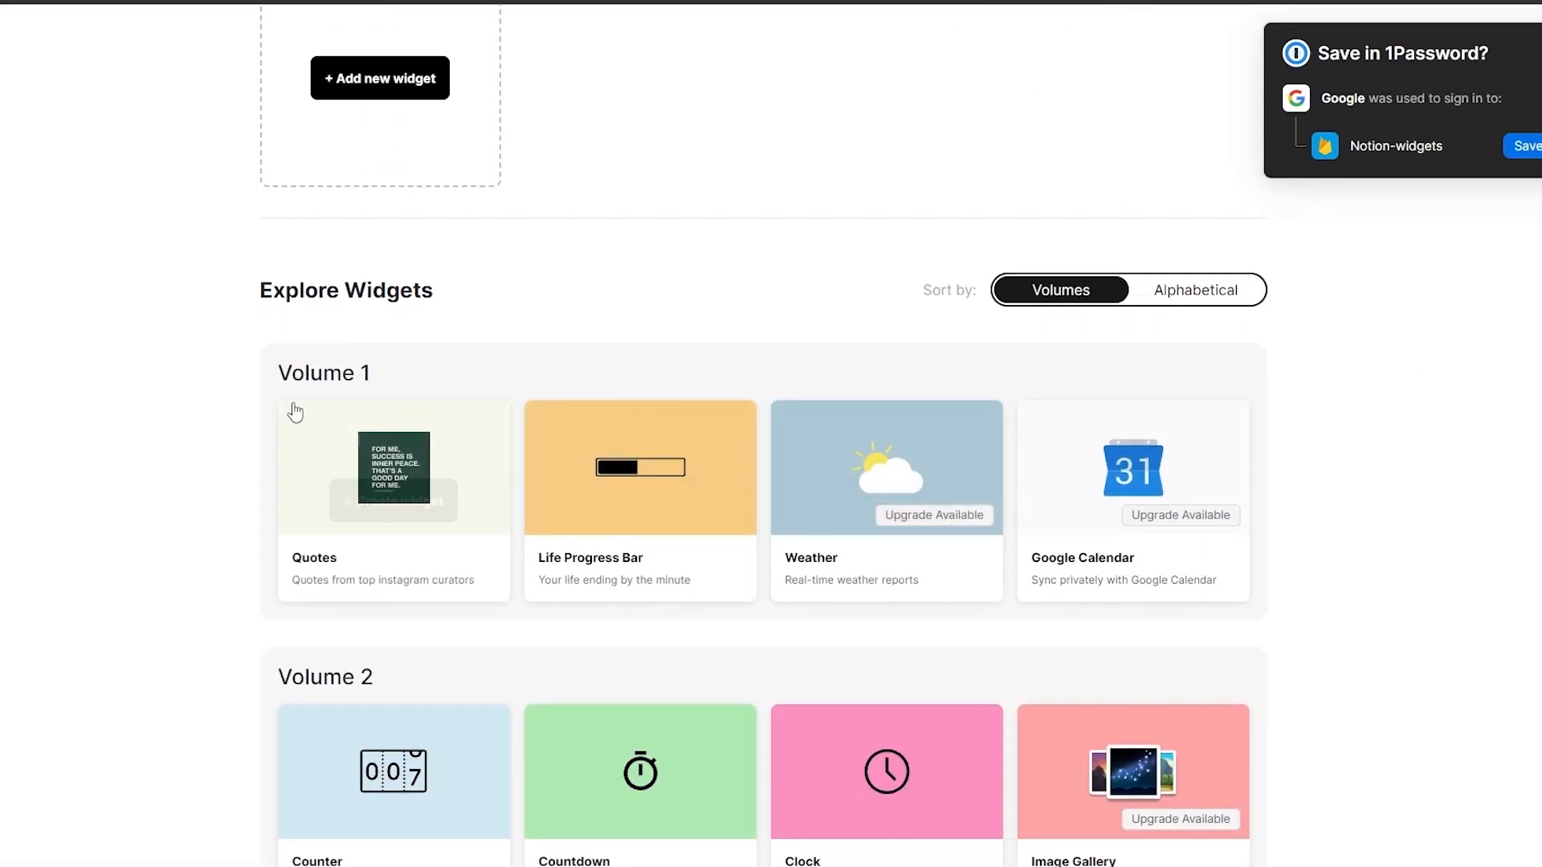
scroll(403, 592, "down", 4)
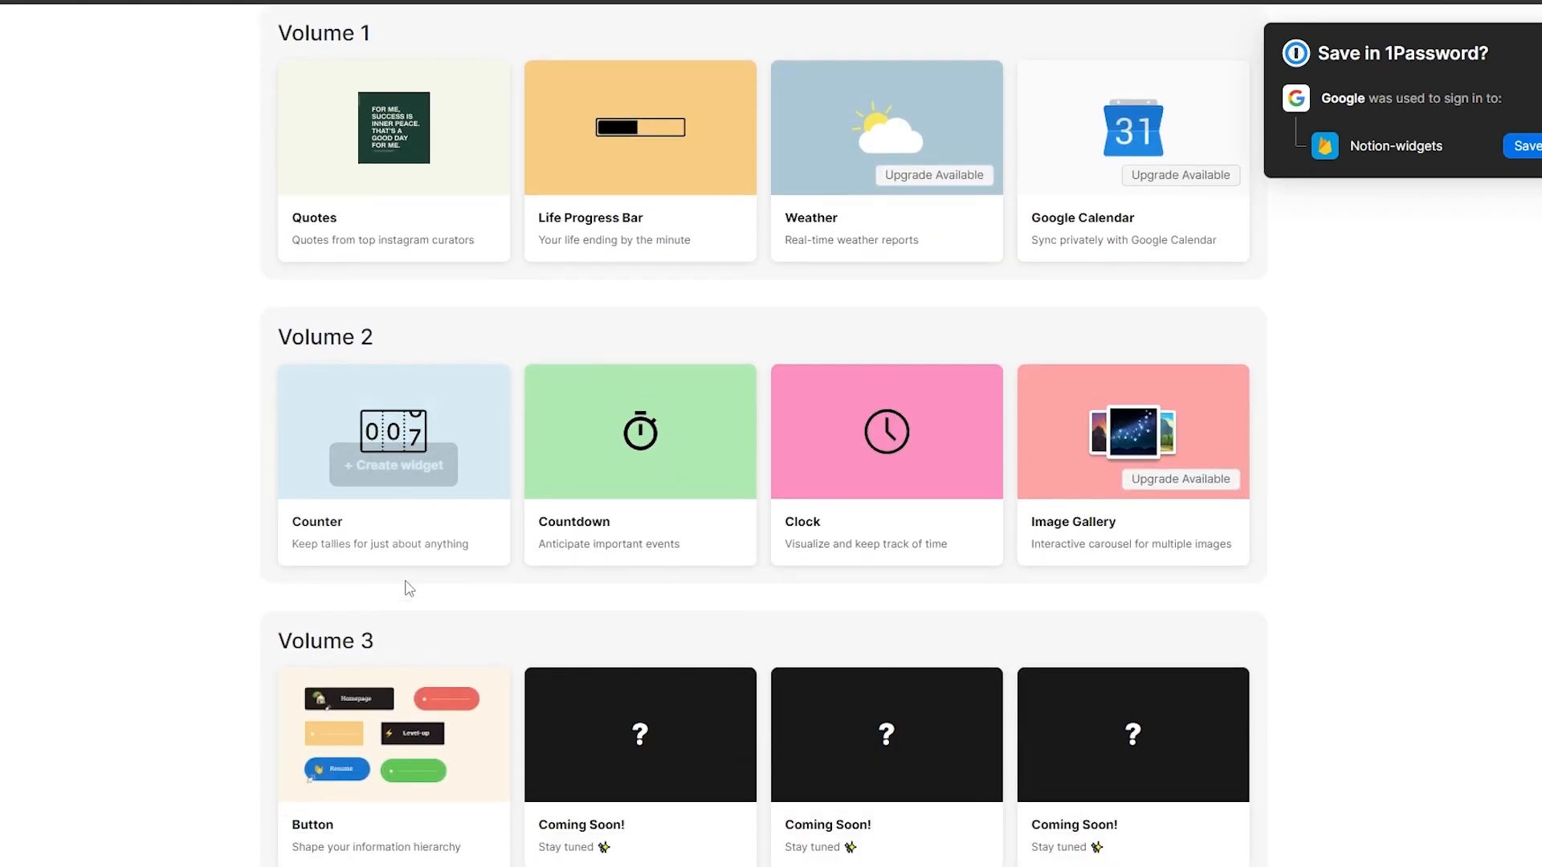
scroll(1087, 633, "up", 2)
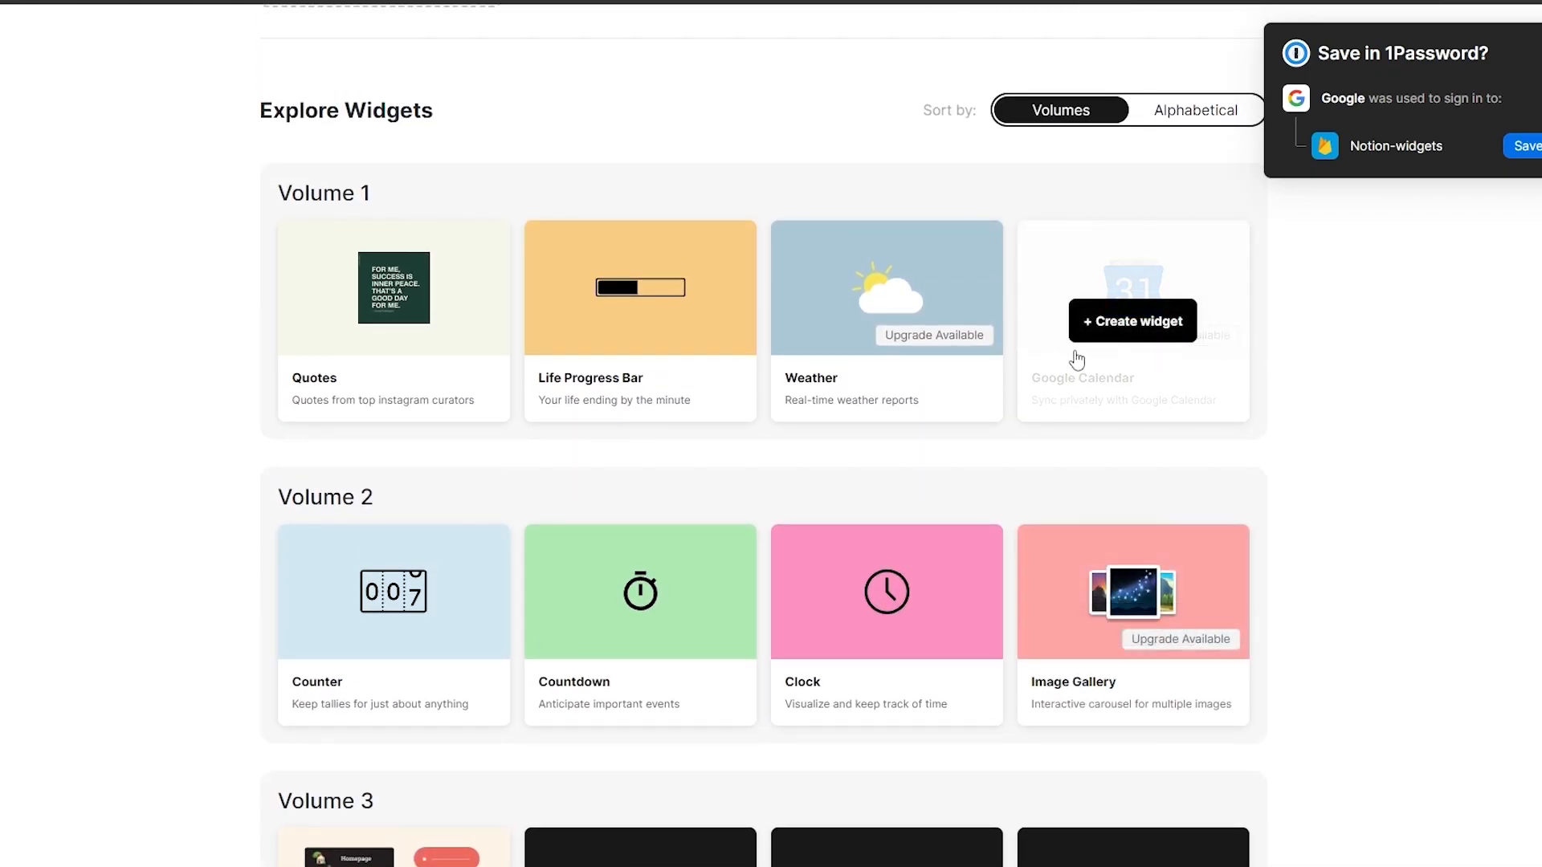
left_click(1104, 344)
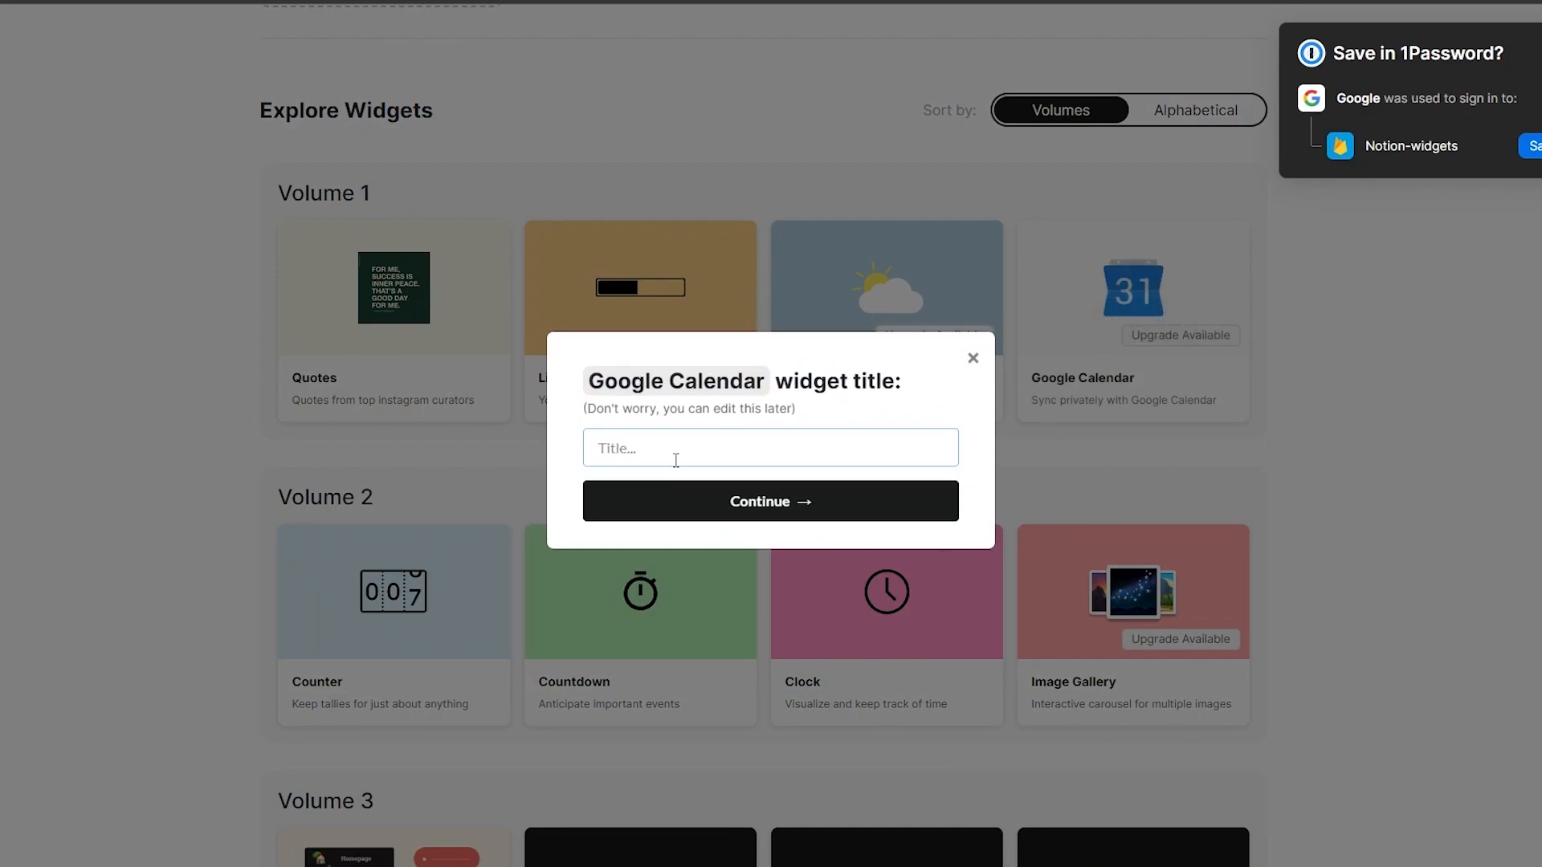
left_click(599, 386)
left_click_drag(597, 382, 755, 458)
left_click(757, 486)
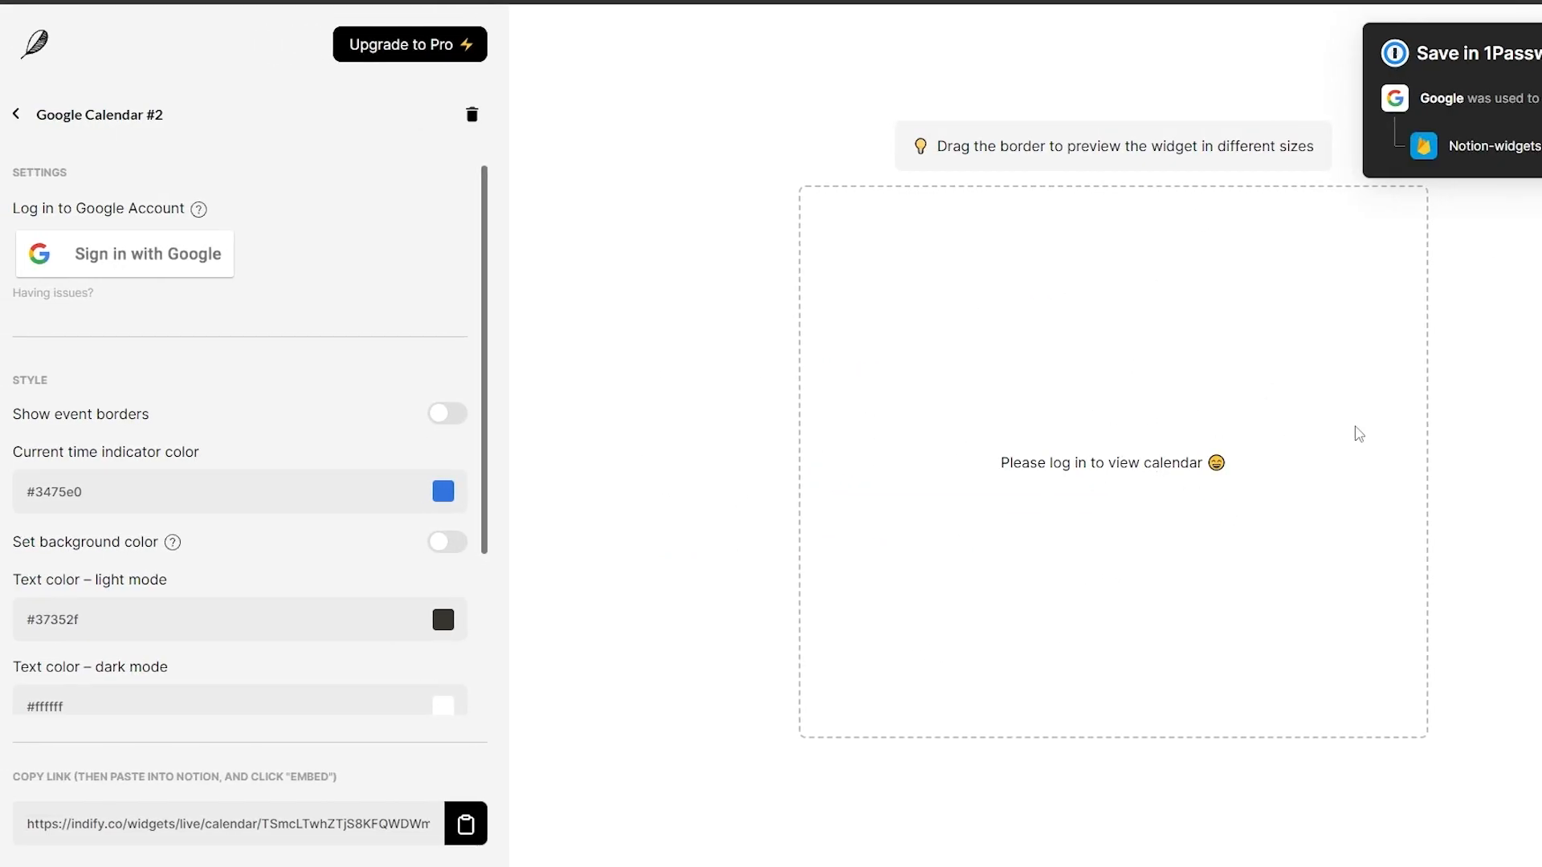
- Connect the widget to the Google account and copy its embed link
left_click(114, 241)
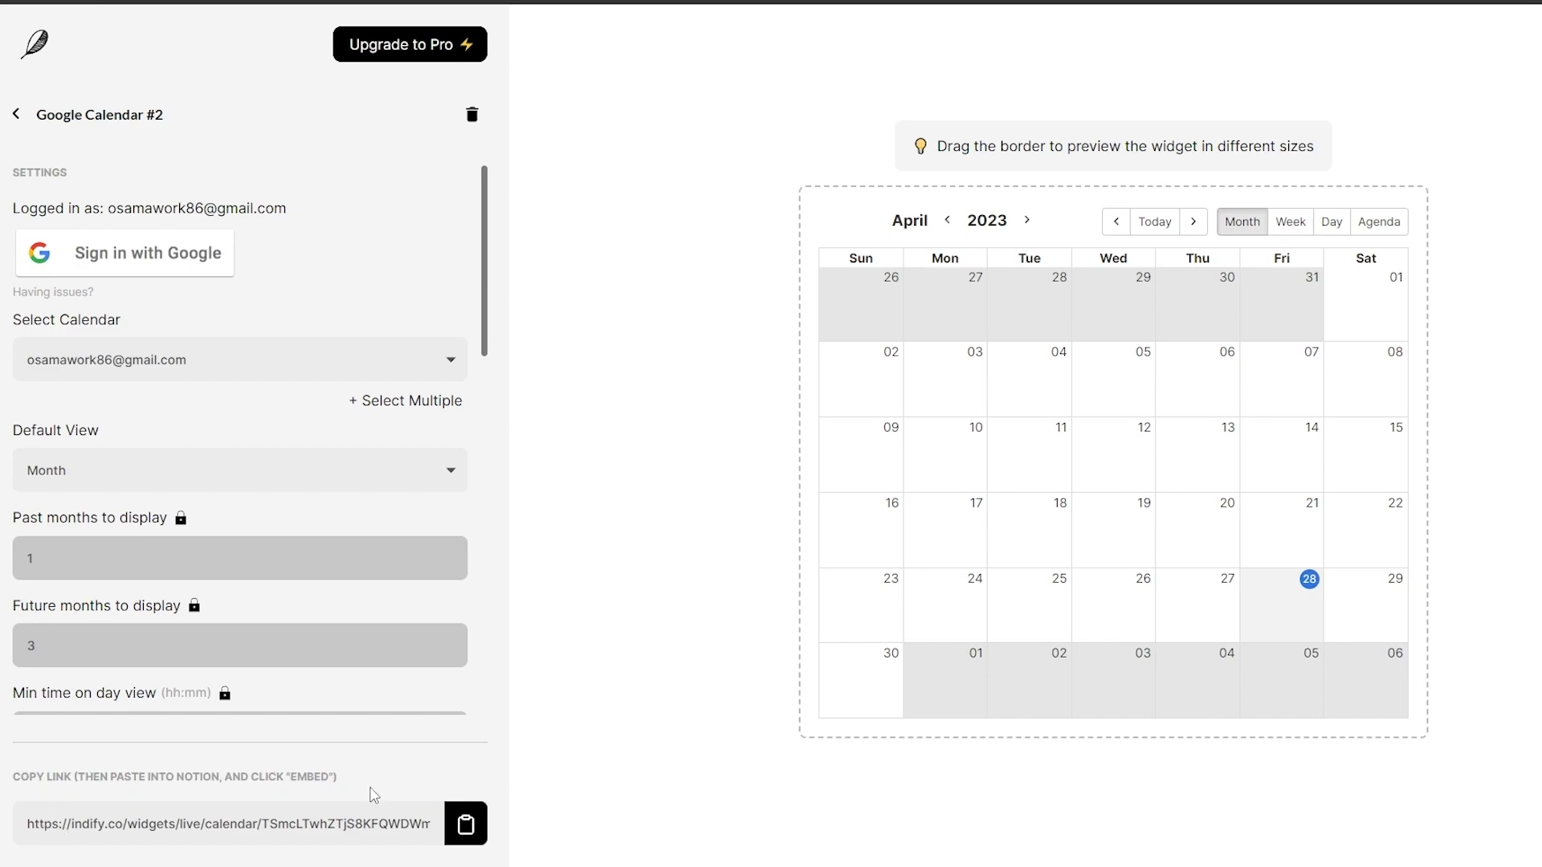
left_click(467, 827)
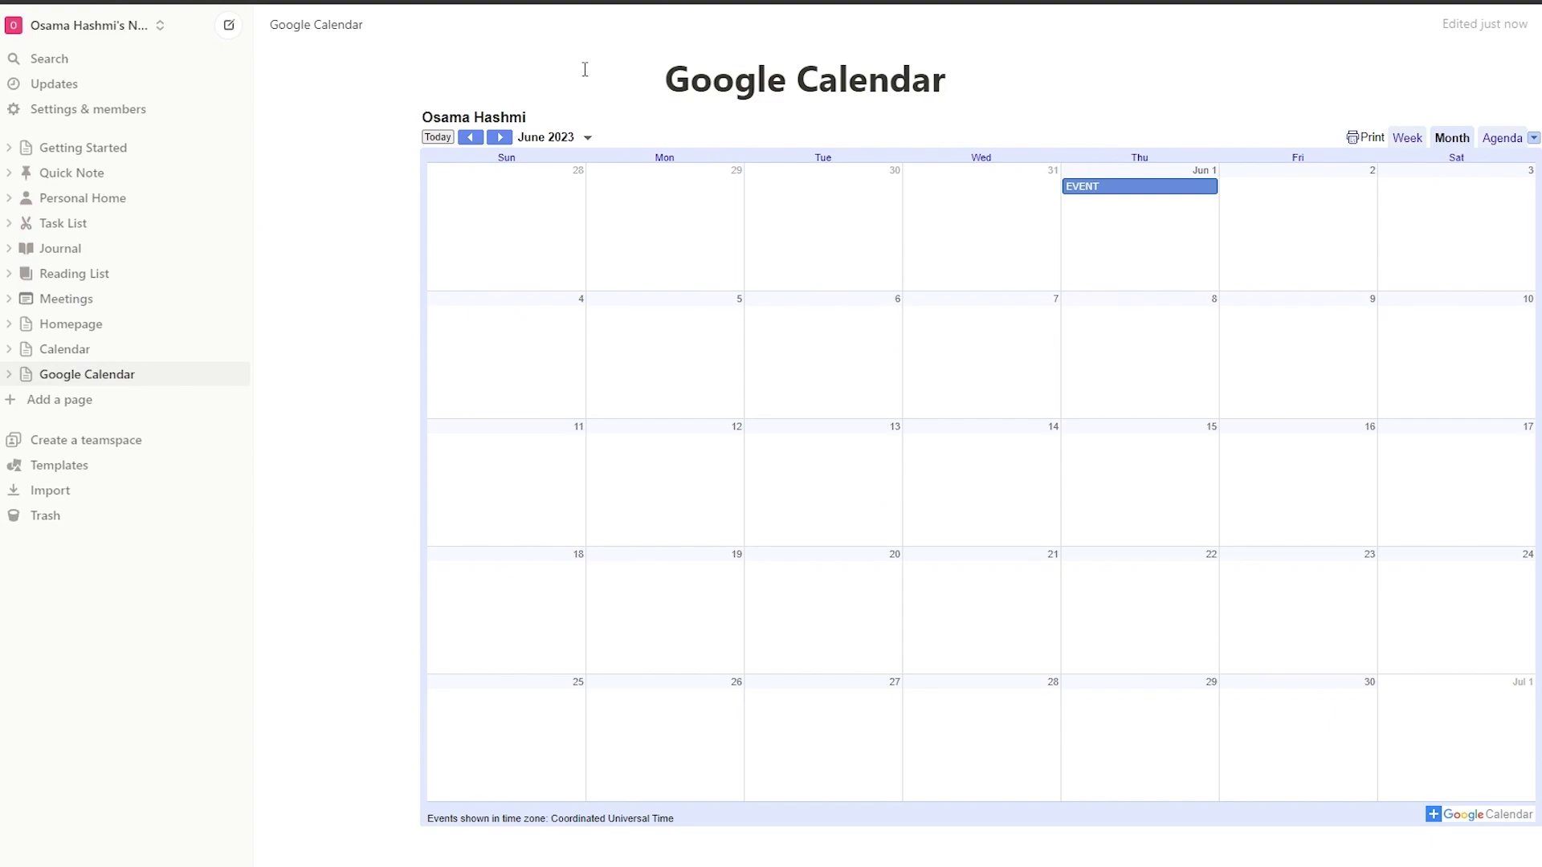
- Replace the old embed on Notion's Google Calendar page with an embed of the copied Indify link and enlarge it
left_click(410, 123)
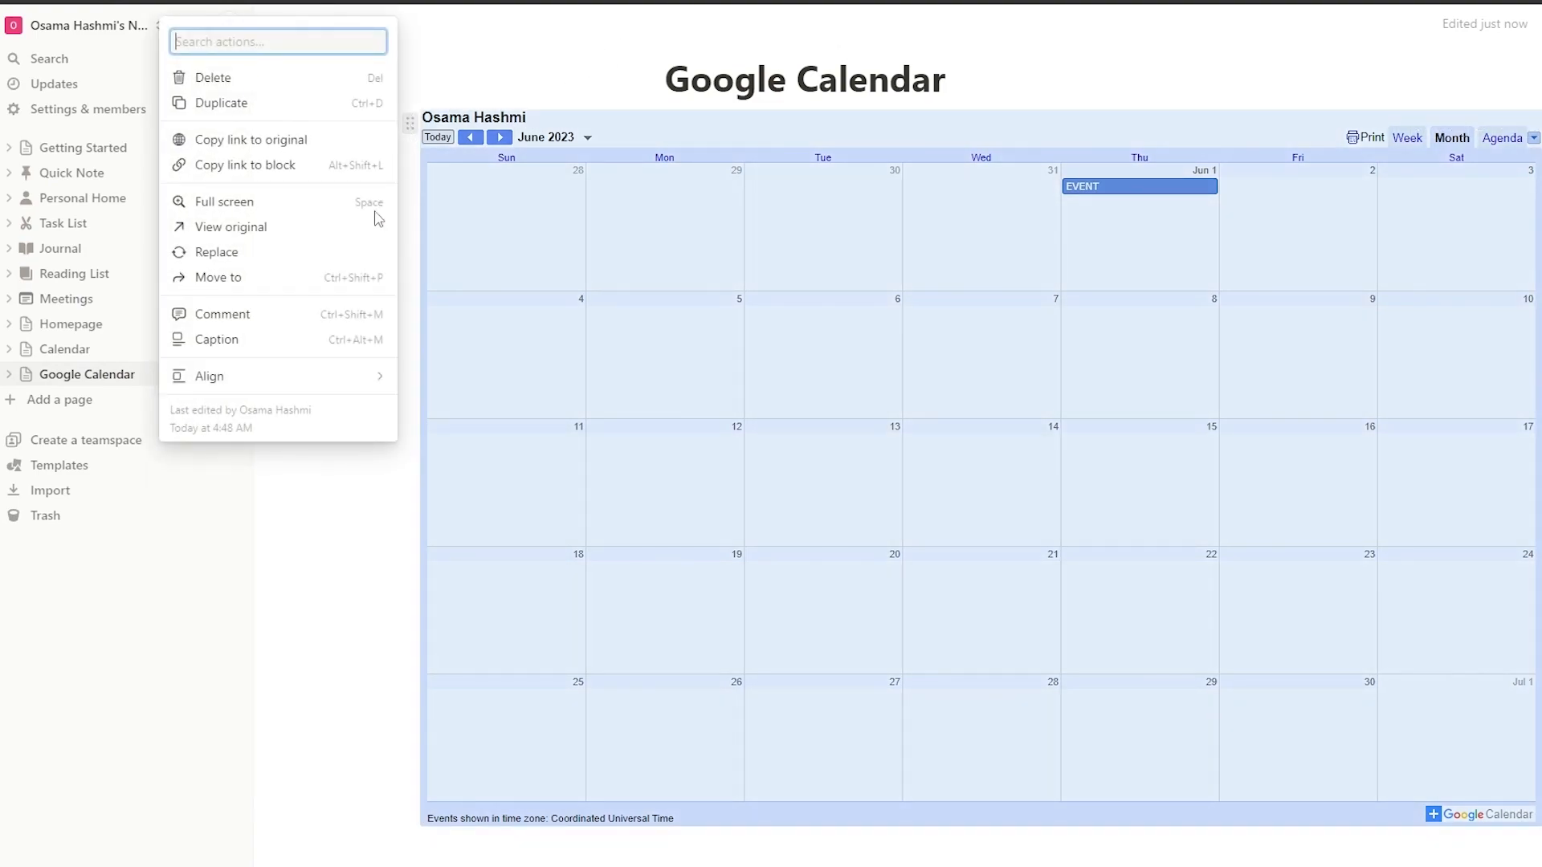
key("Delete")
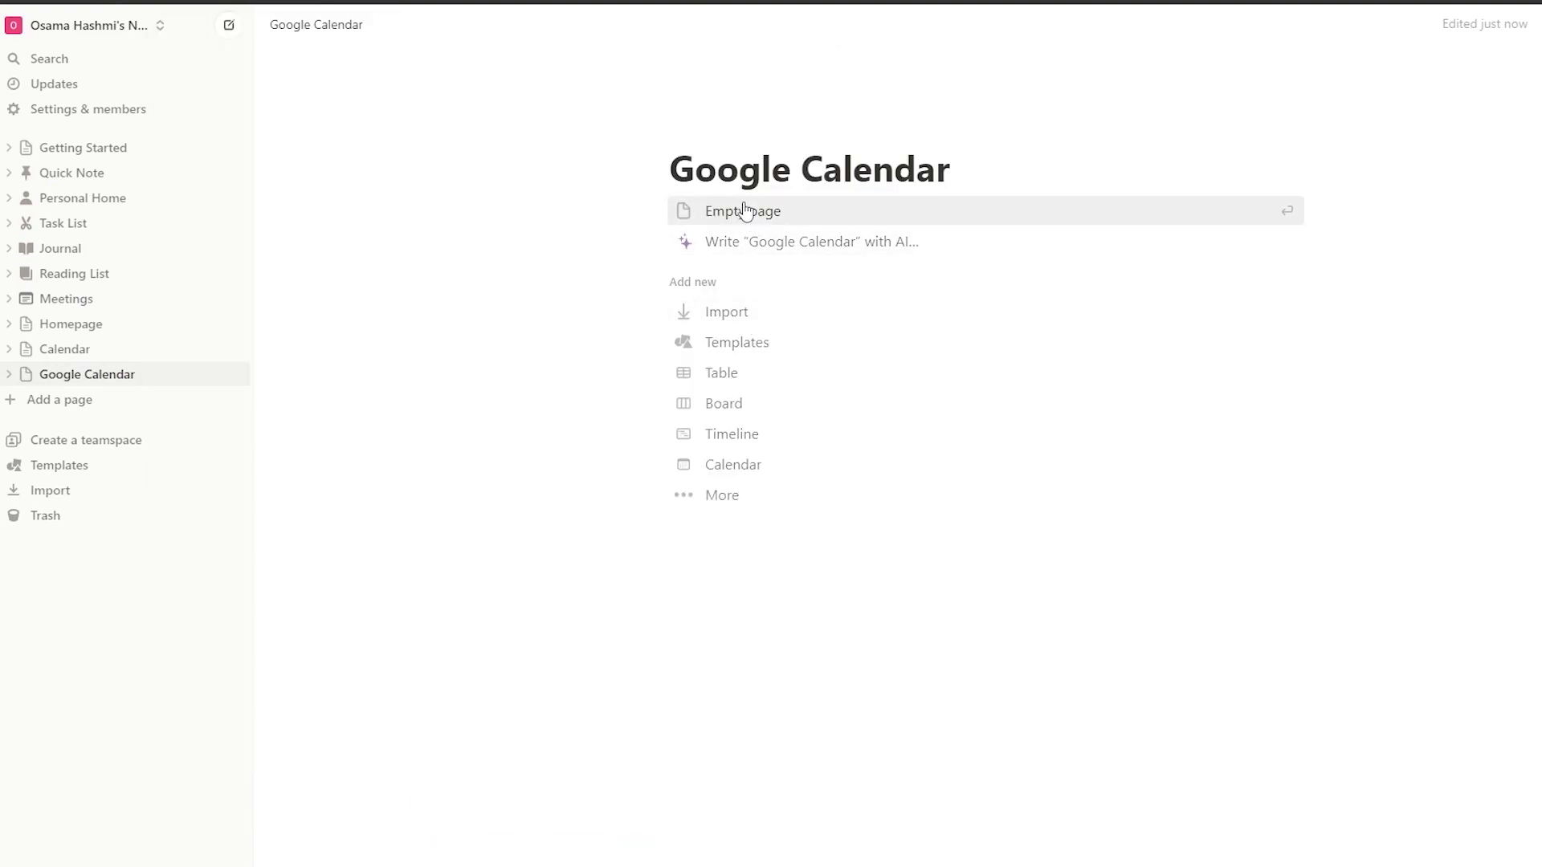
left_click(733, 218)
type("/")
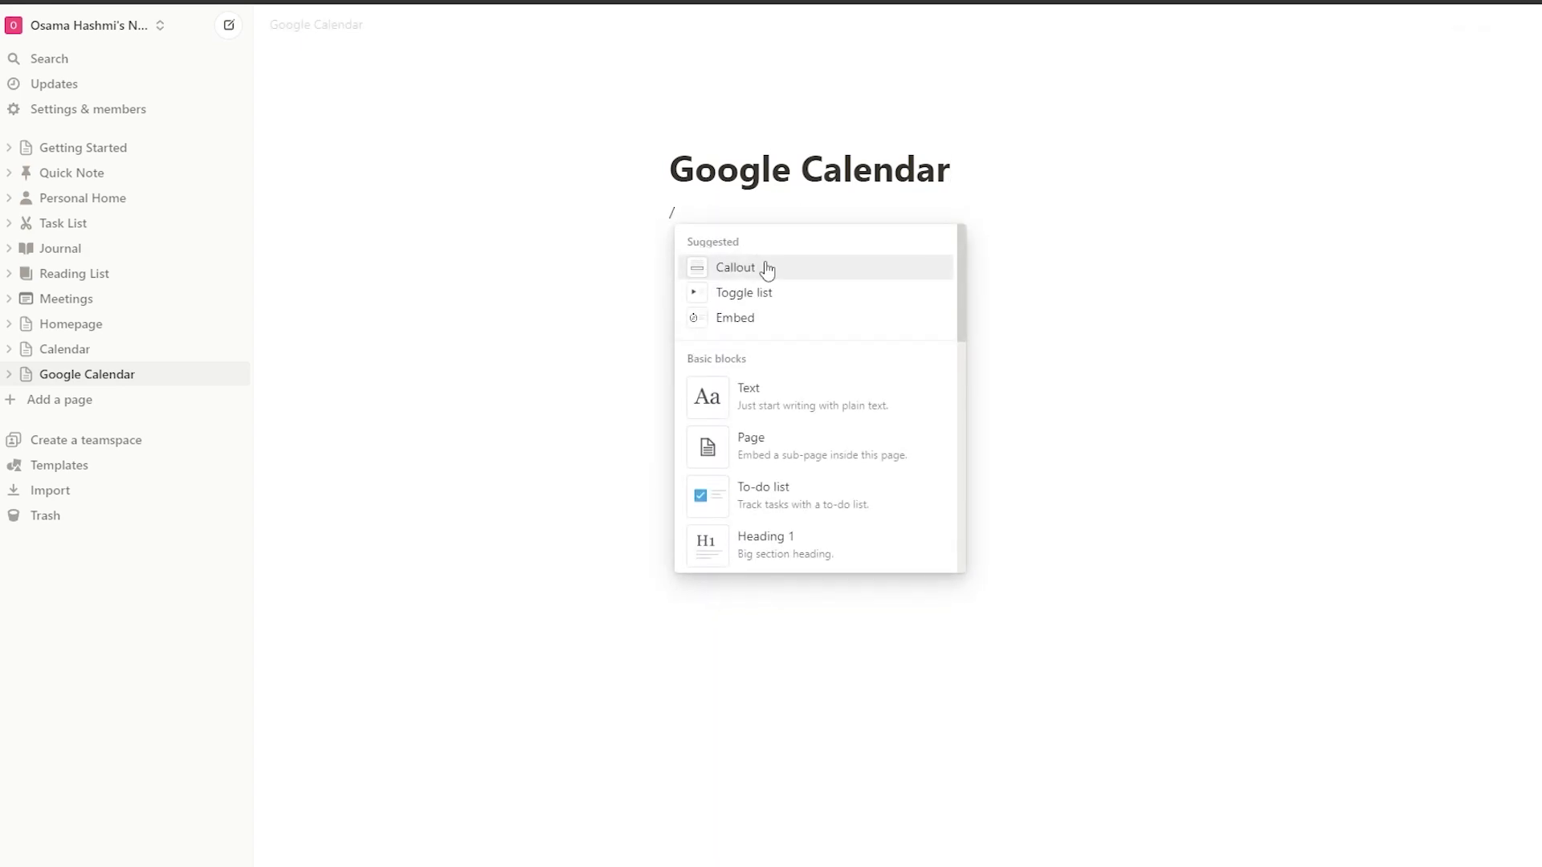
left_click(790, 327)
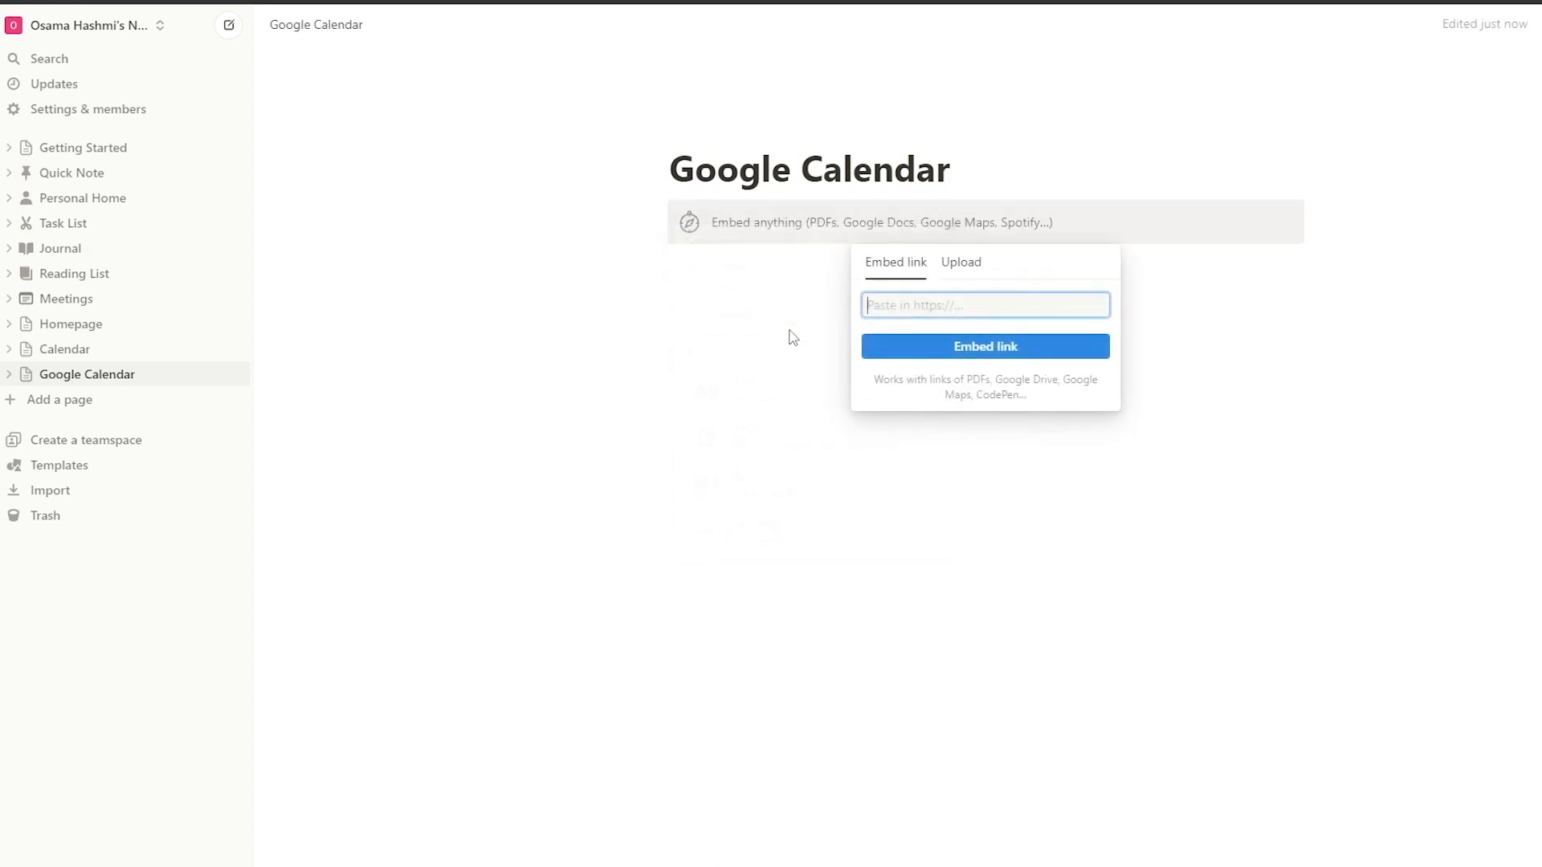
key("ctrl+v")
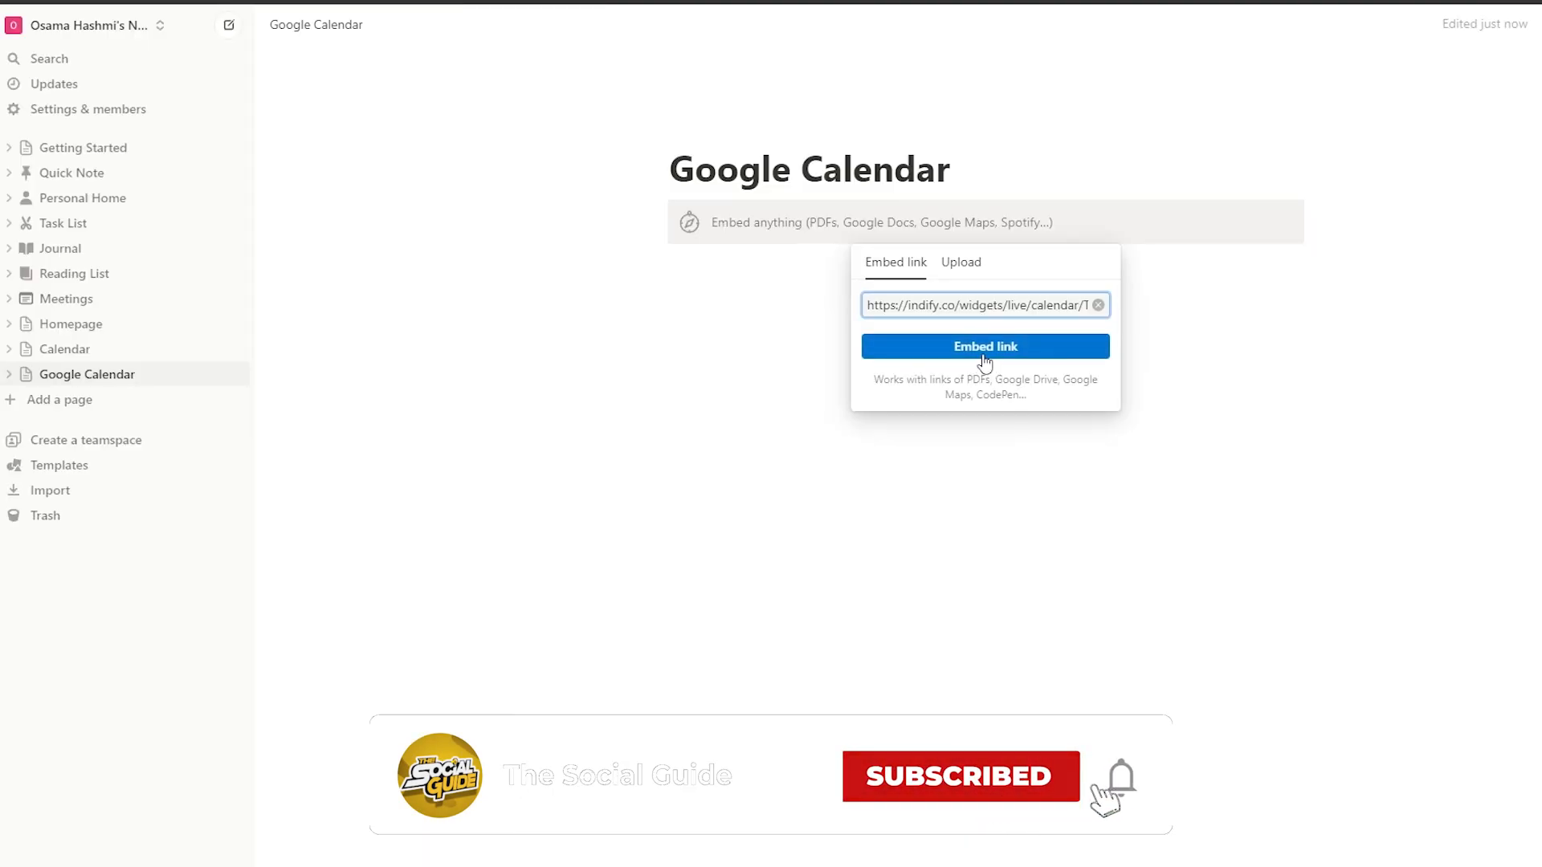
left_click(984, 350)
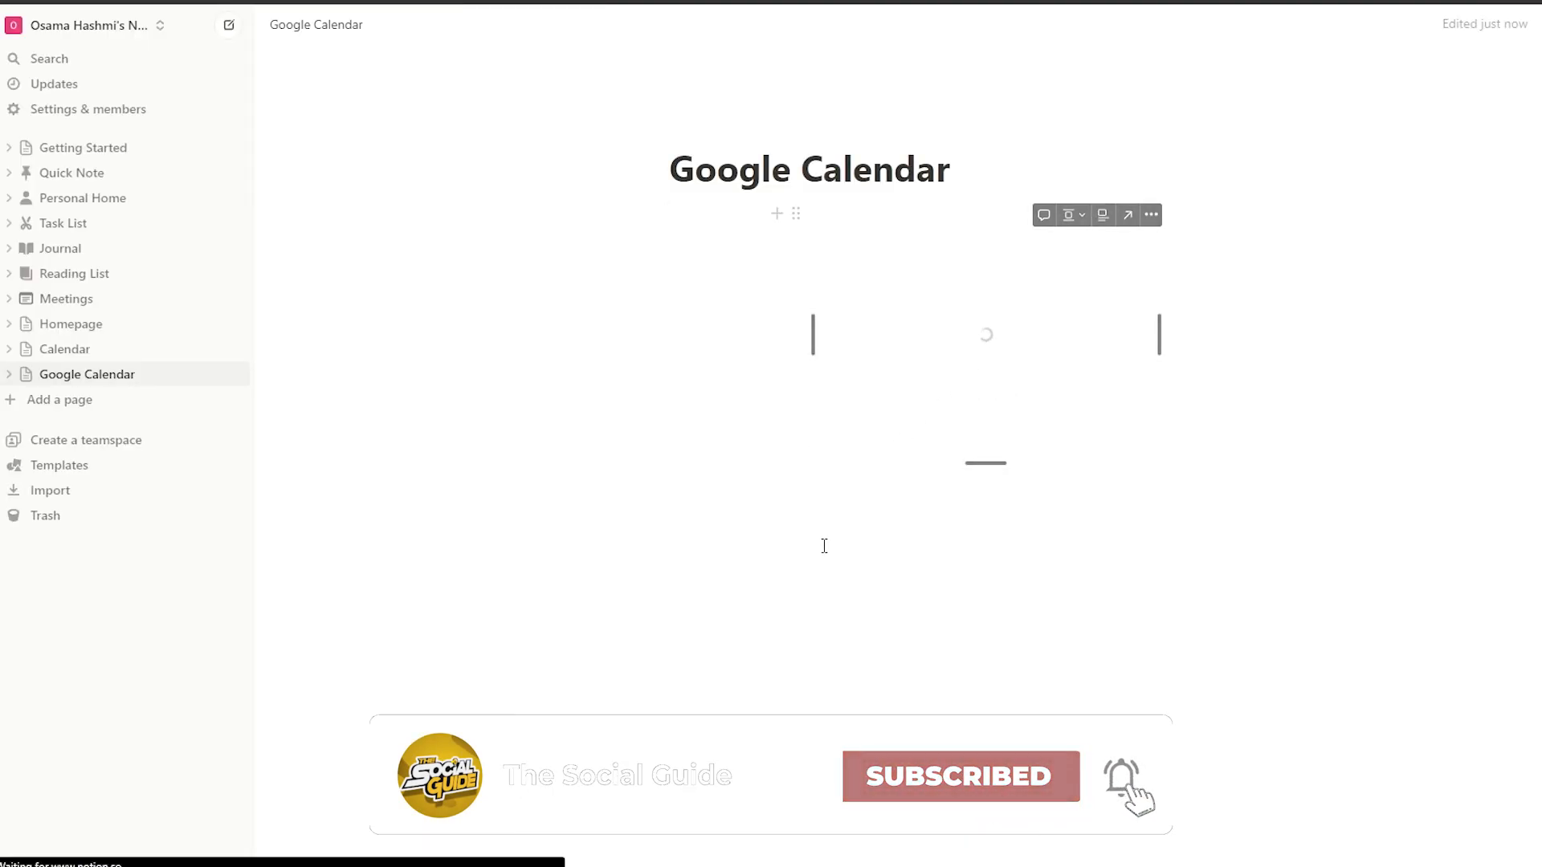
left_click_drag(814, 461, 533, 853)
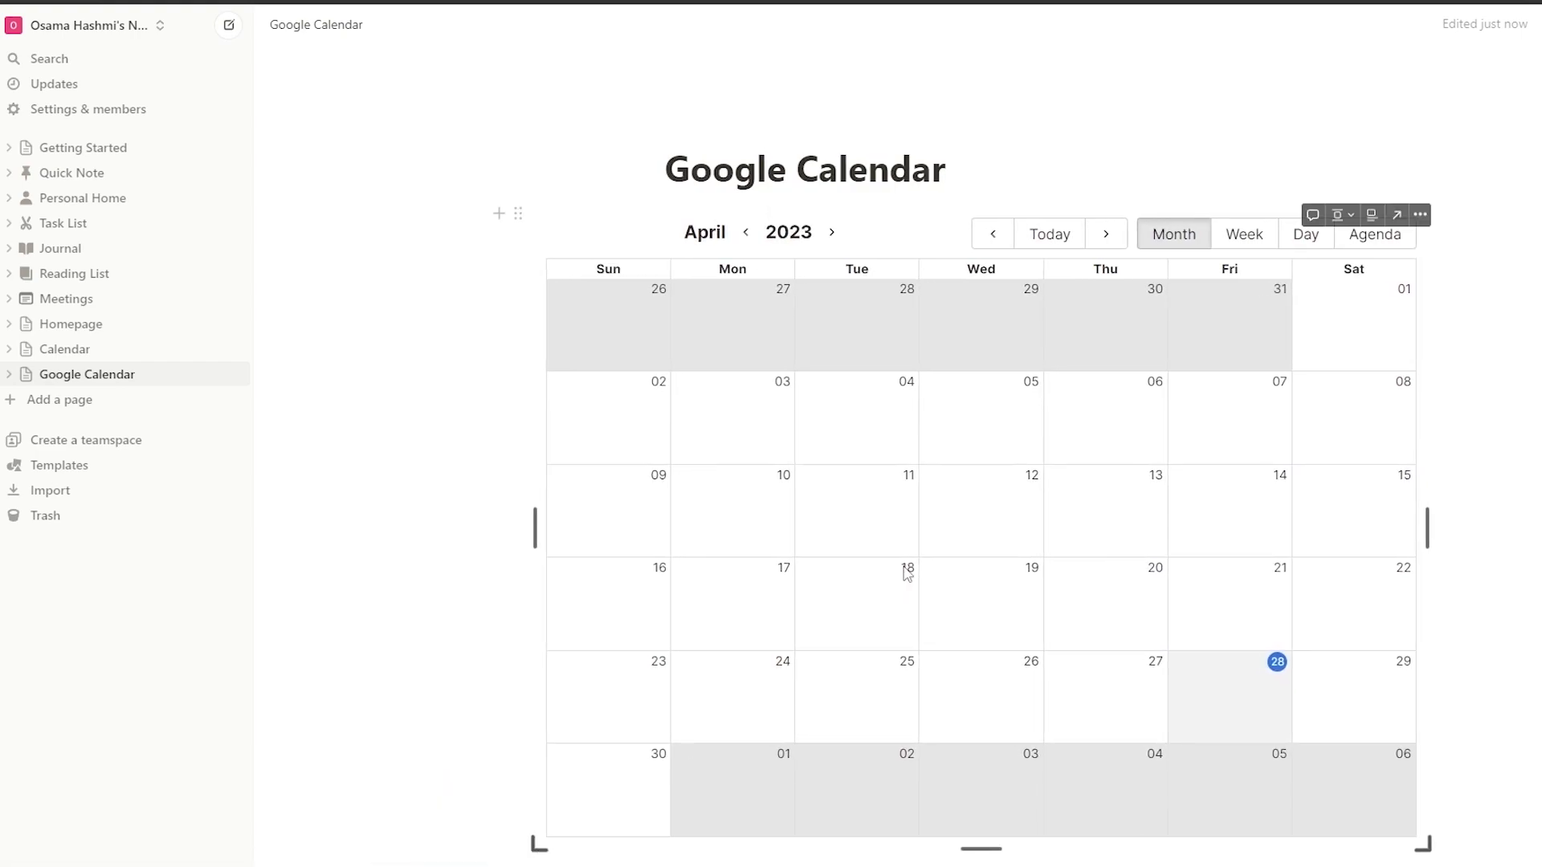
- Browse the embedded Indify calendar between February and May 2023
scroll(1088, 437, "down", 3)
scroll(1088, 437, "up", 3)
left_click(1106, 234)
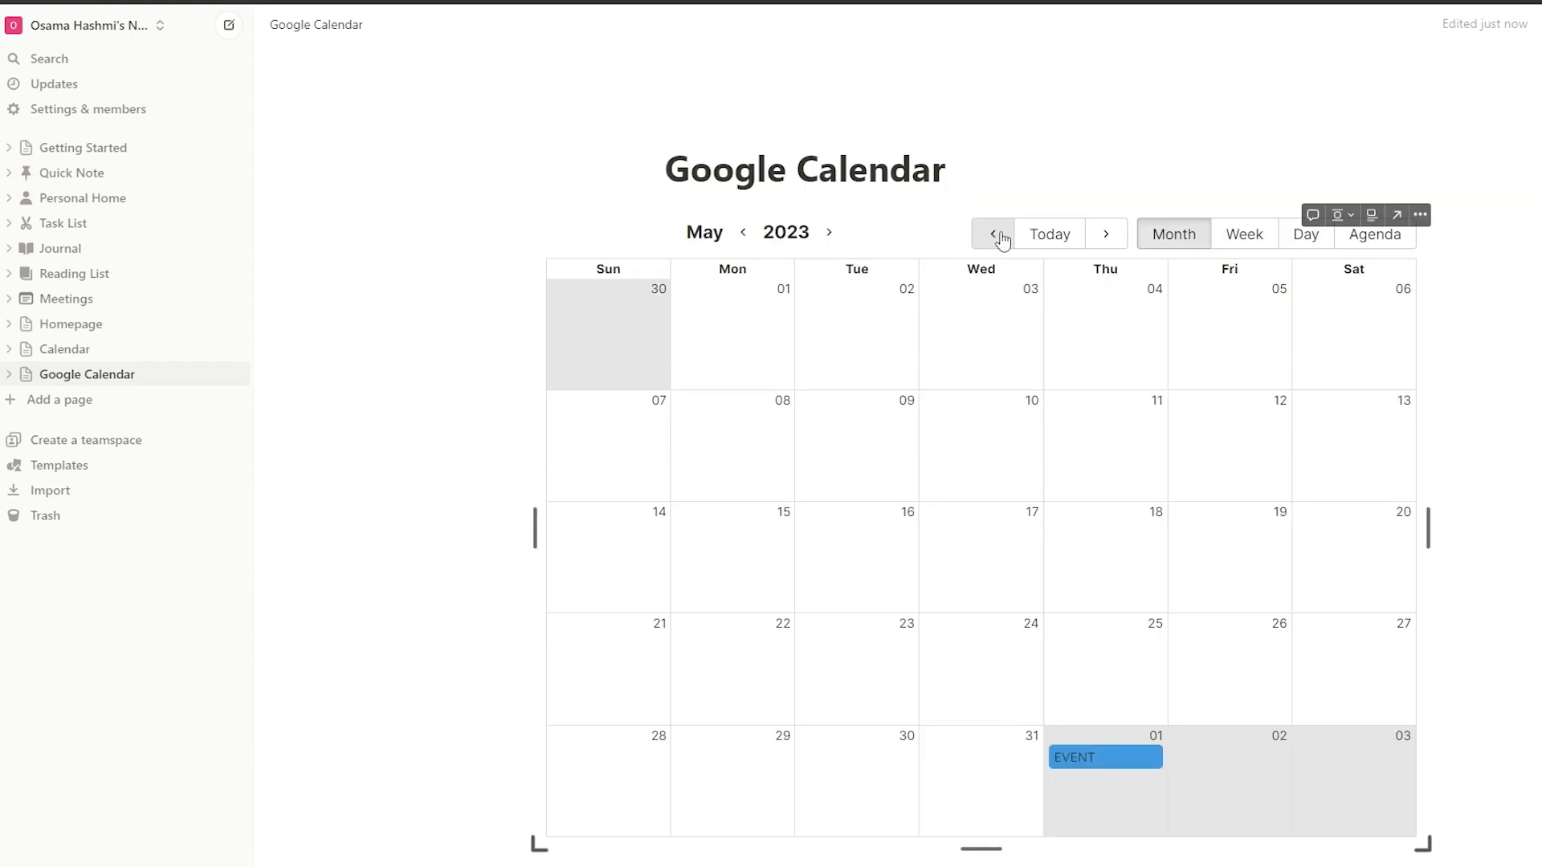
left_click(996, 235)
left_click(995, 235)
left_click(995, 234)
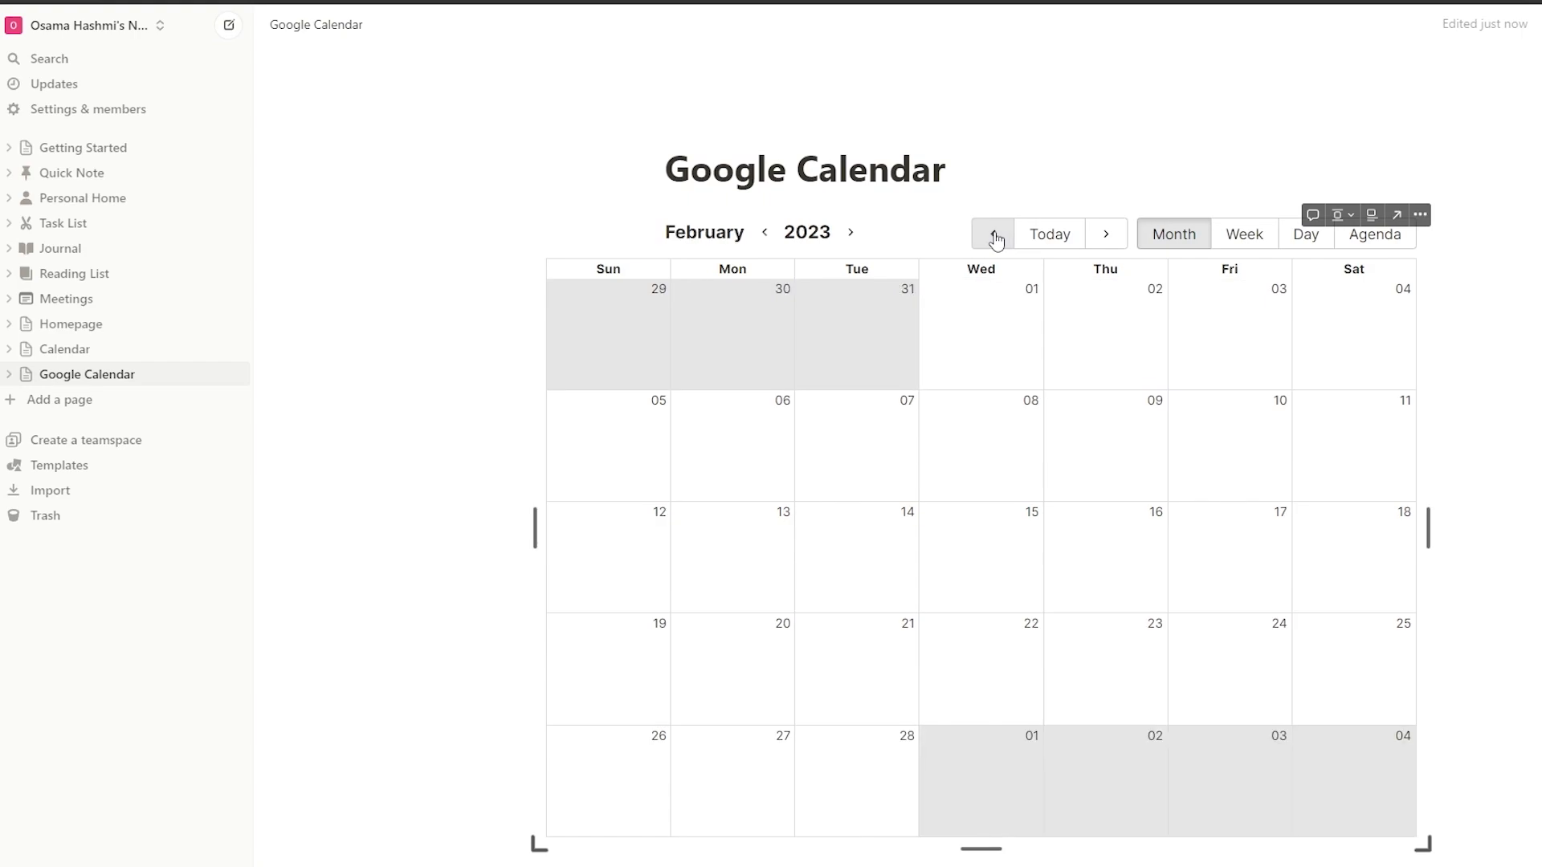
left_click(1108, 241)
left_click(1112, 243)
left_click(1112, 242)
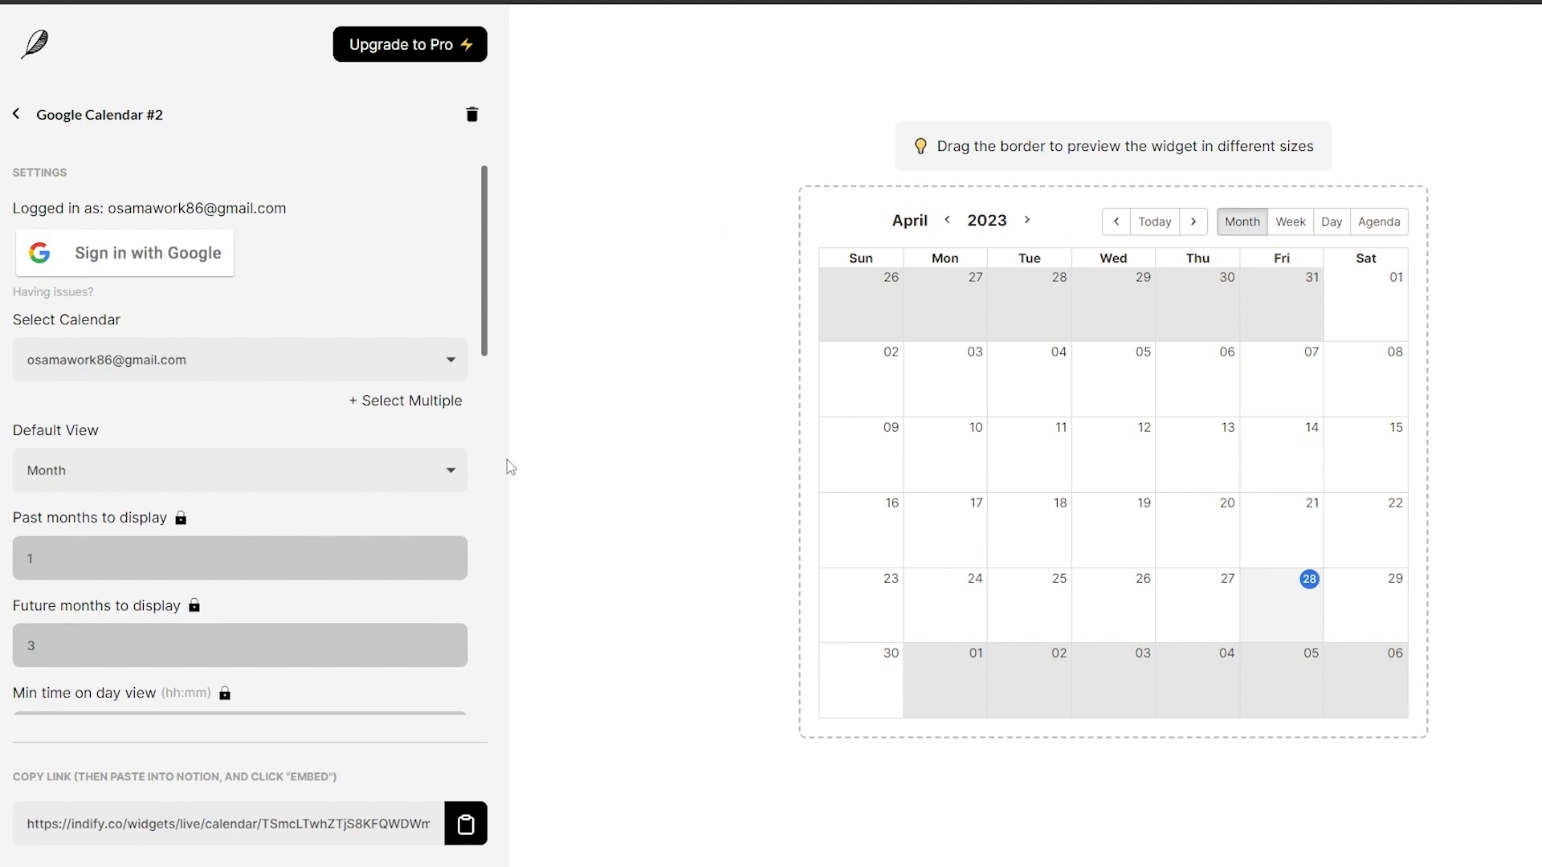
- Switch to the Indify widget settings and set the displayed calendar to Holidays in Pakistan
left_click(416, 376)
left_click(417, 374)
left_click_drag(17, 323, 122, 325)
left_click(220, 366)
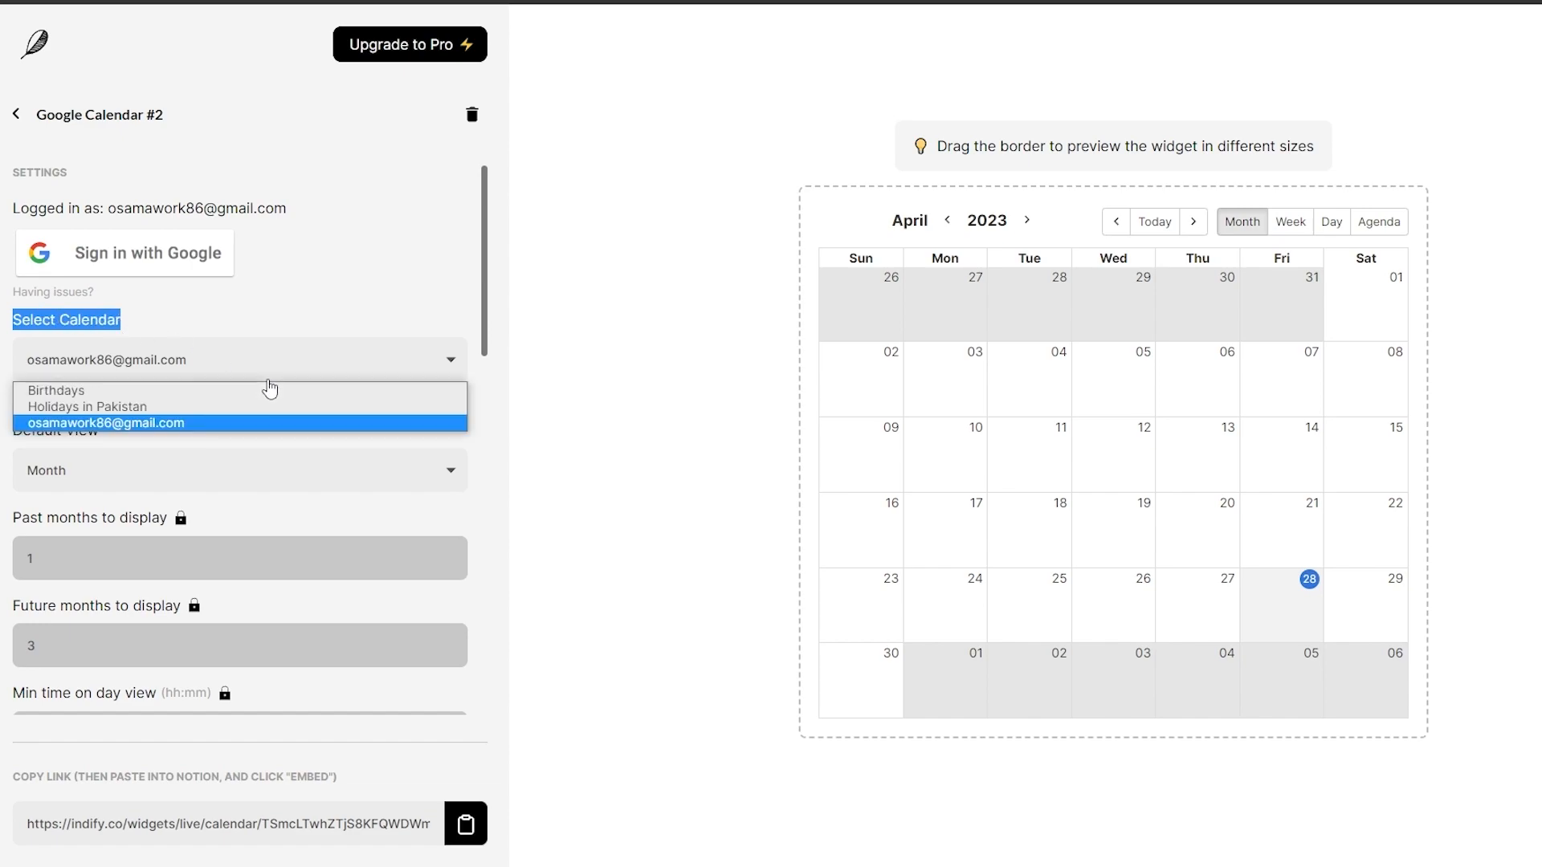
left_click(186, 408)
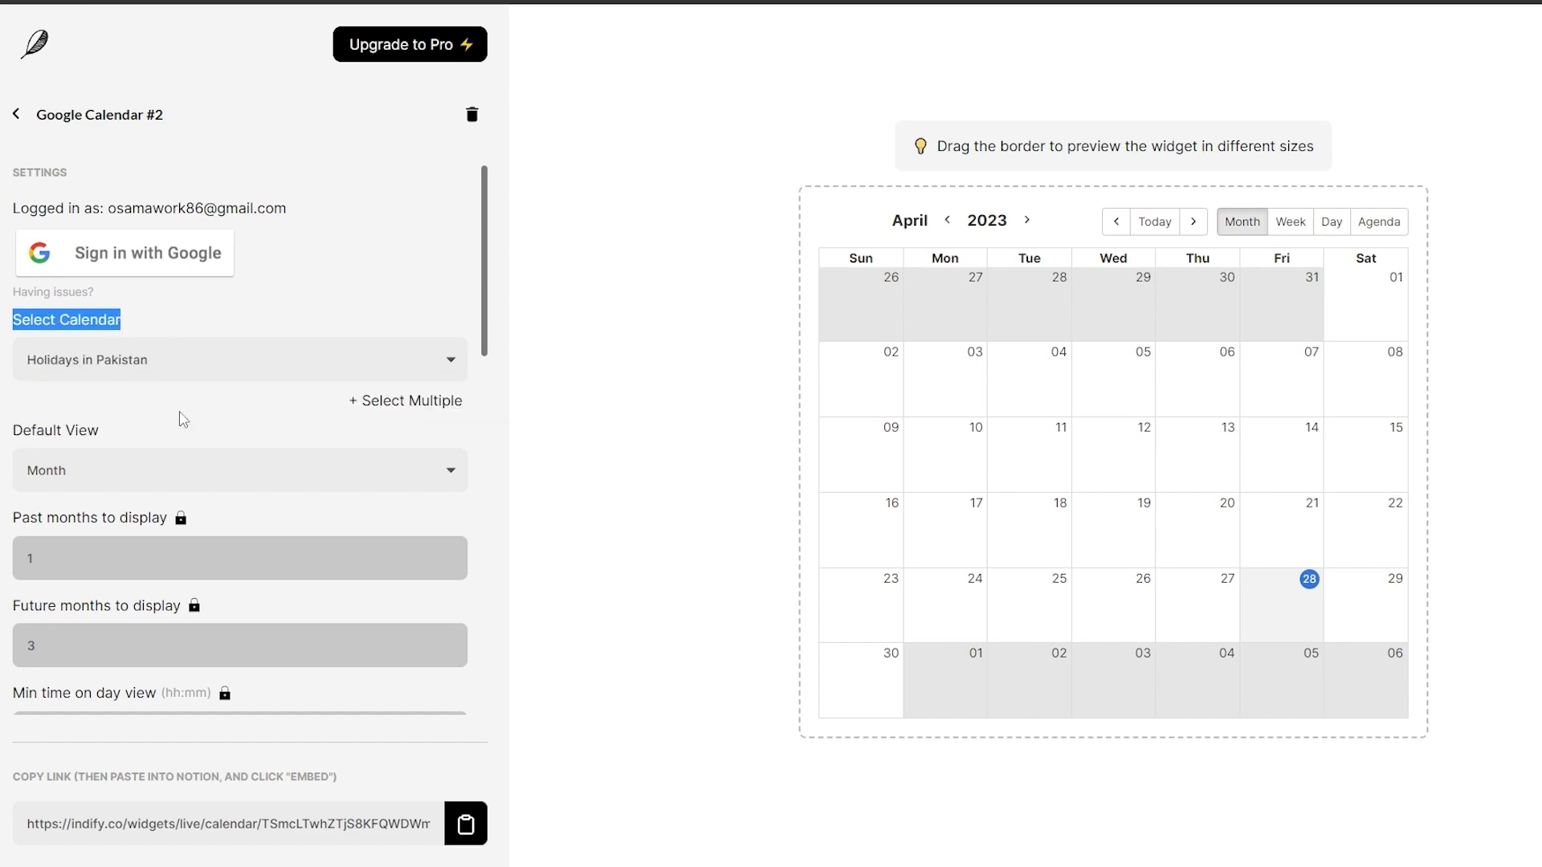
- Check the plan requirement for selecting multiple calendars in the widget and dismiss the notice
left_click(420, 408)
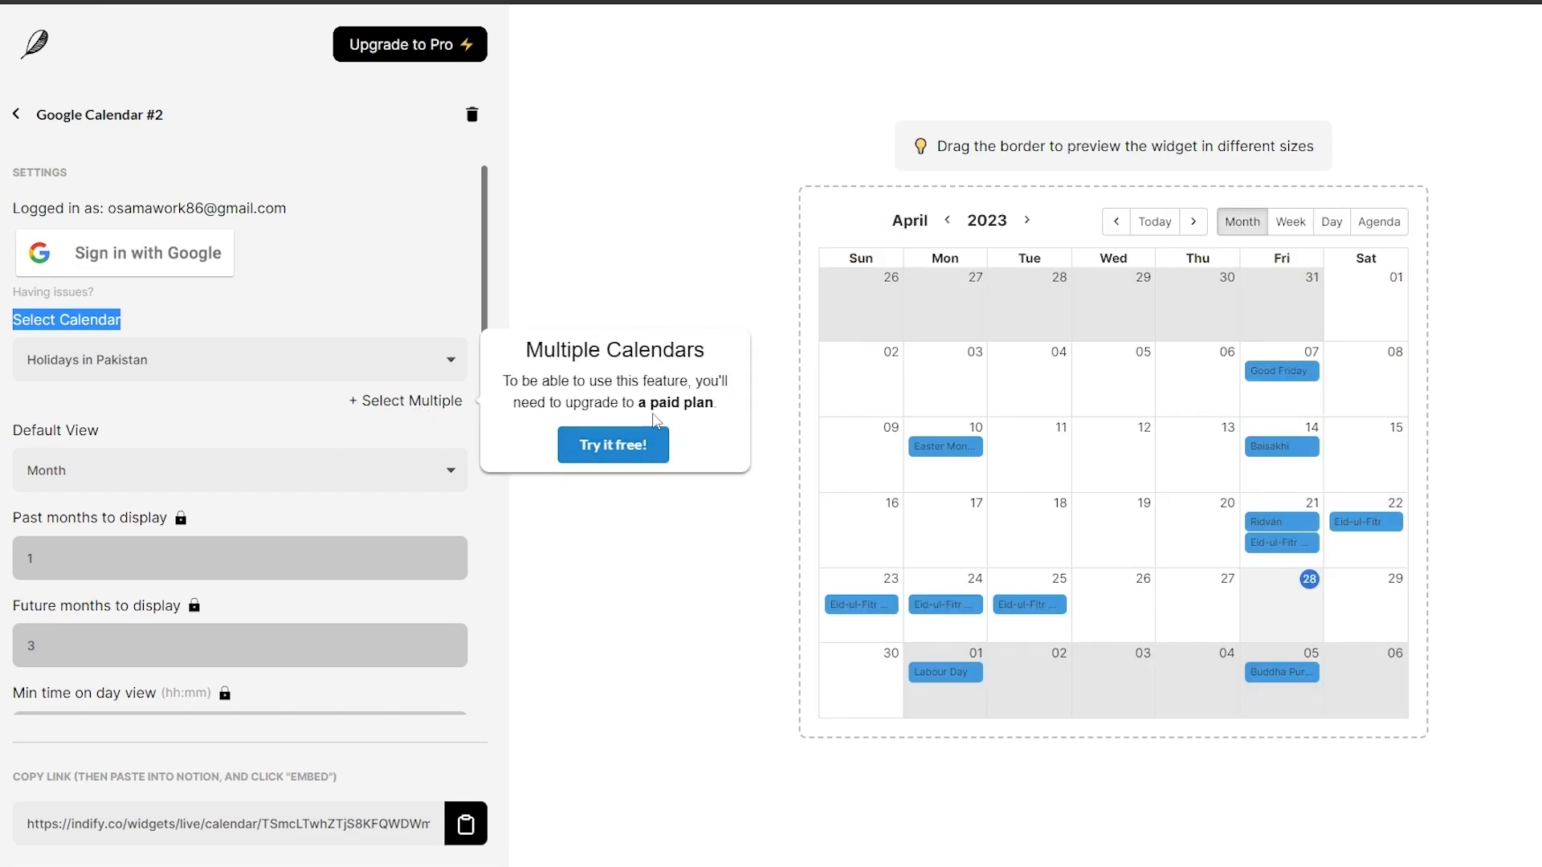
left_click_drag(636, 403, 733, 410)
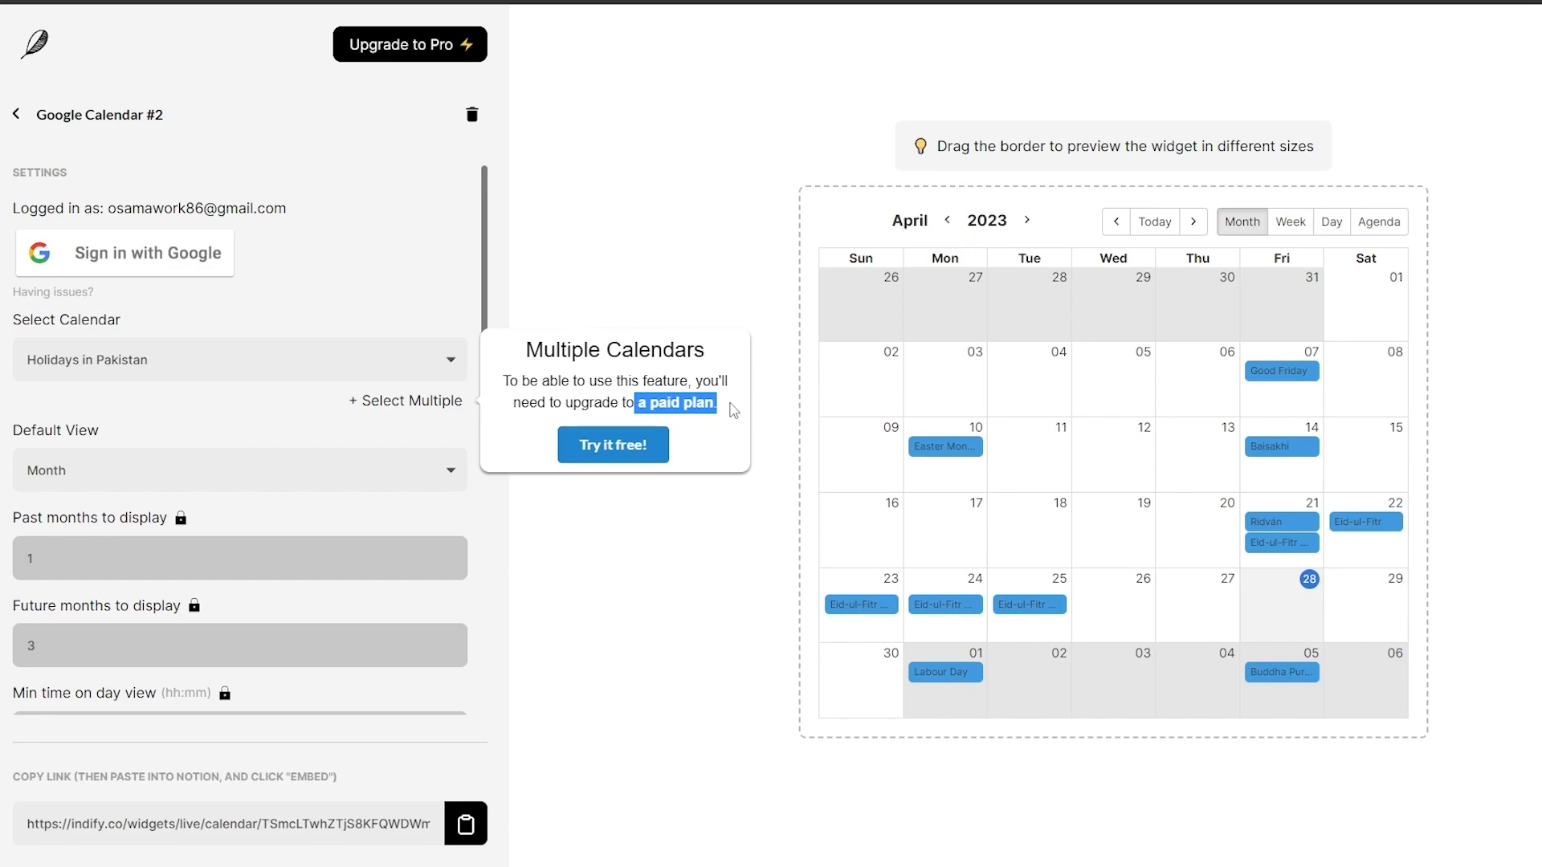
left_click(229, 372)
left_click(280, 332)
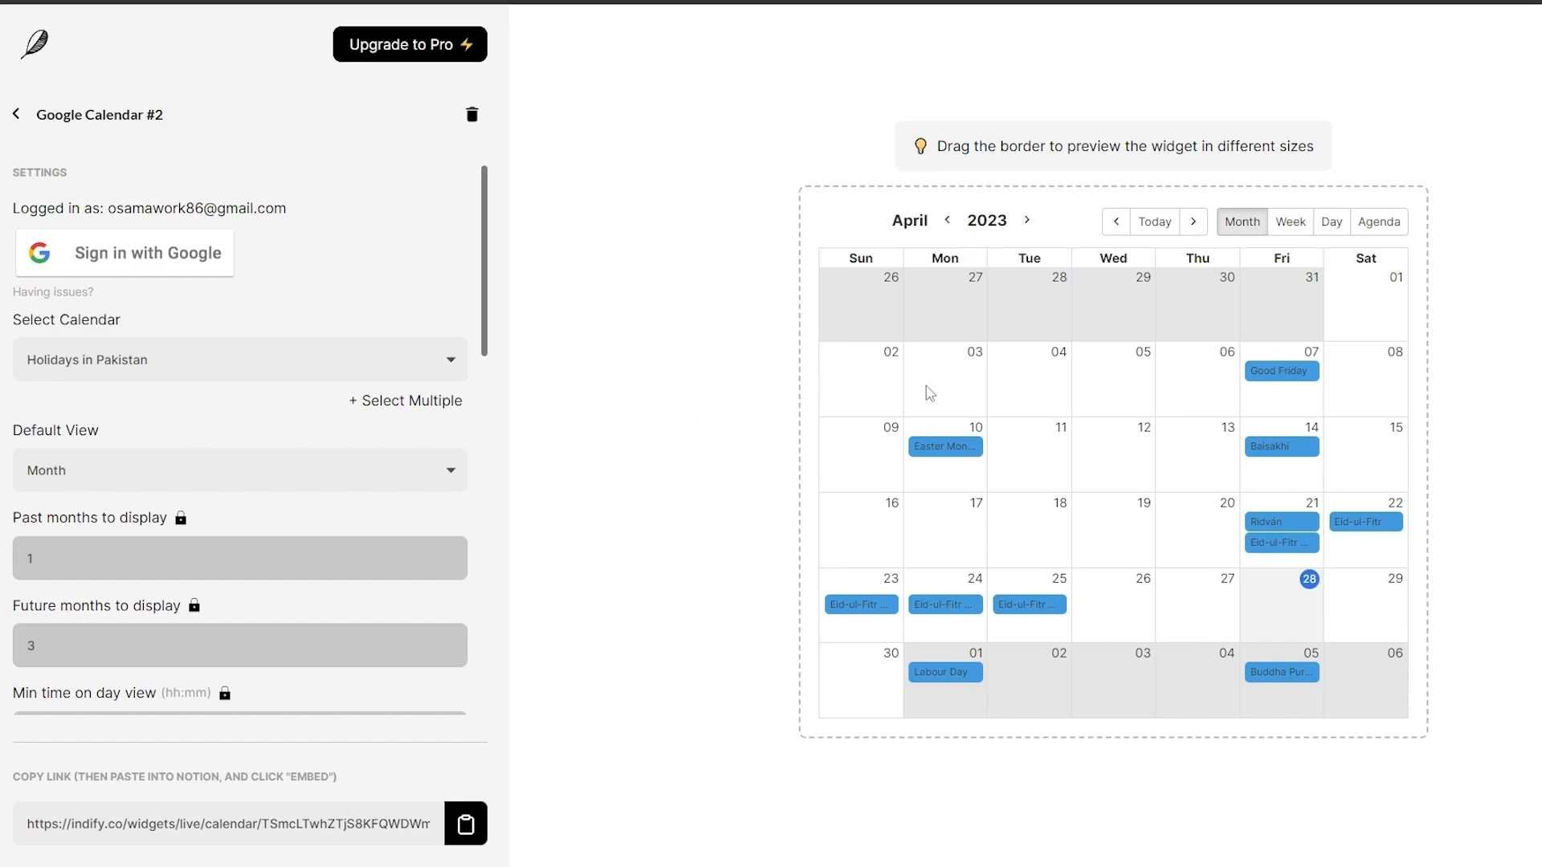
- Return to the Notion page and widen the embedded Indify calendar
scroll(403, 542, "down", 5)
scroll(403, 538, "up", 5)
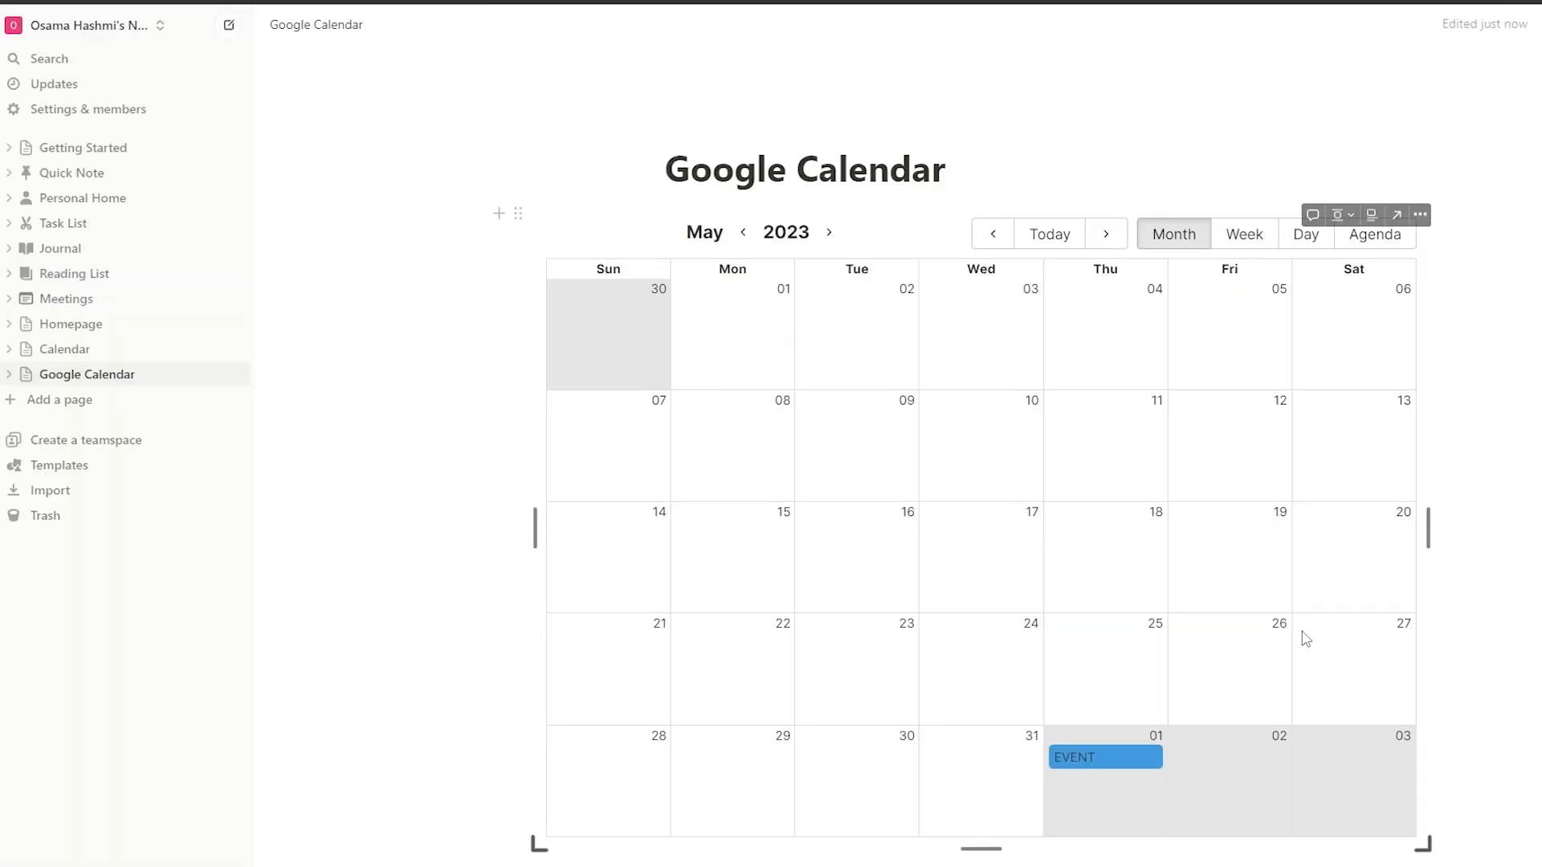
scroll(1298, 620, "down", 3)
scroll(1298, 617, "up", 3)
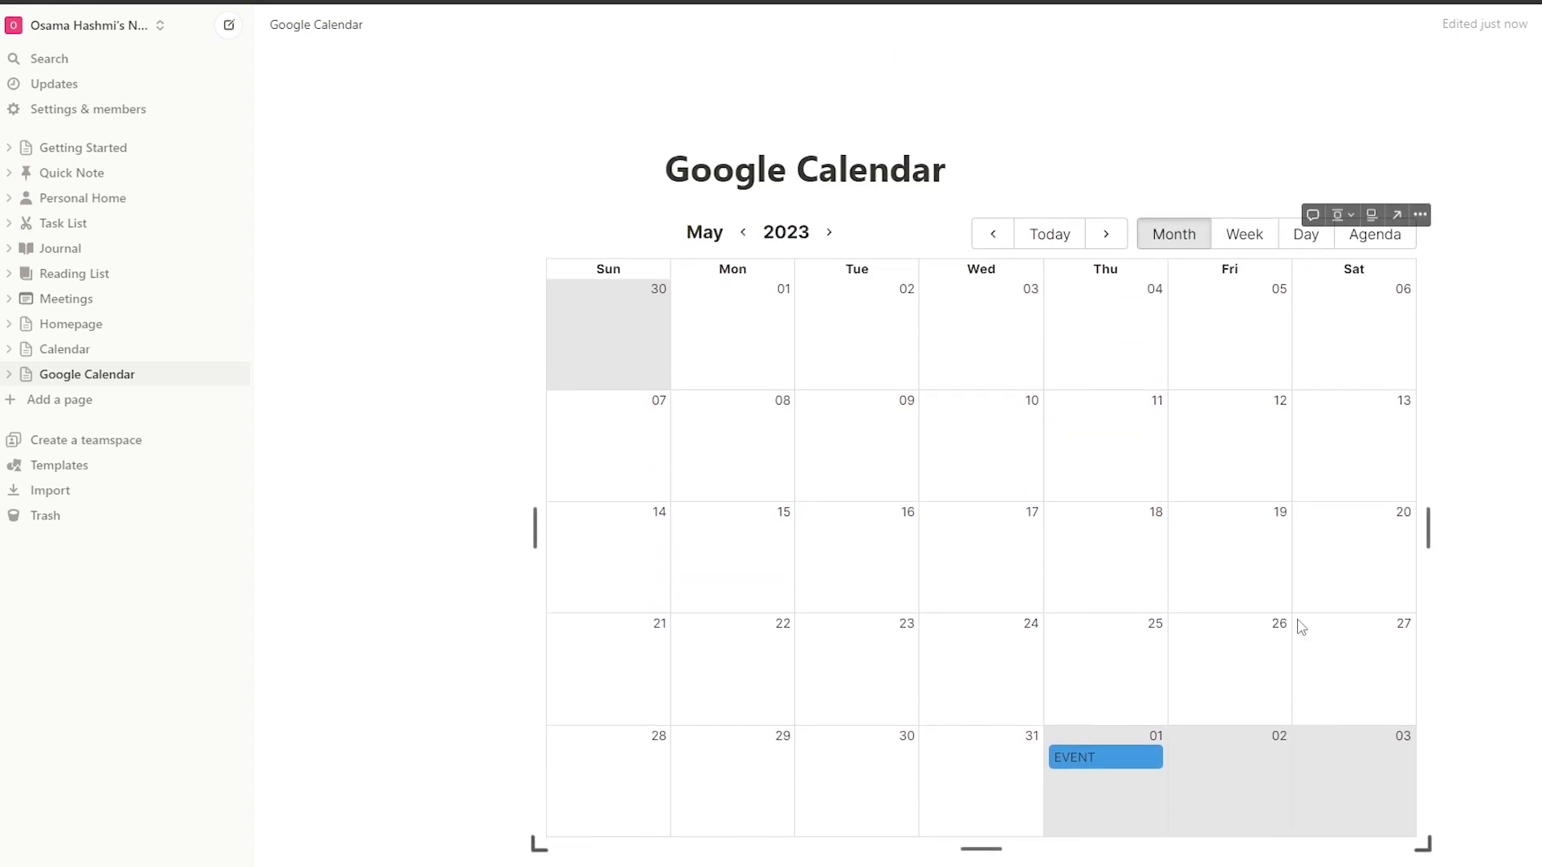
scroll(1302, 627, "down", 1)
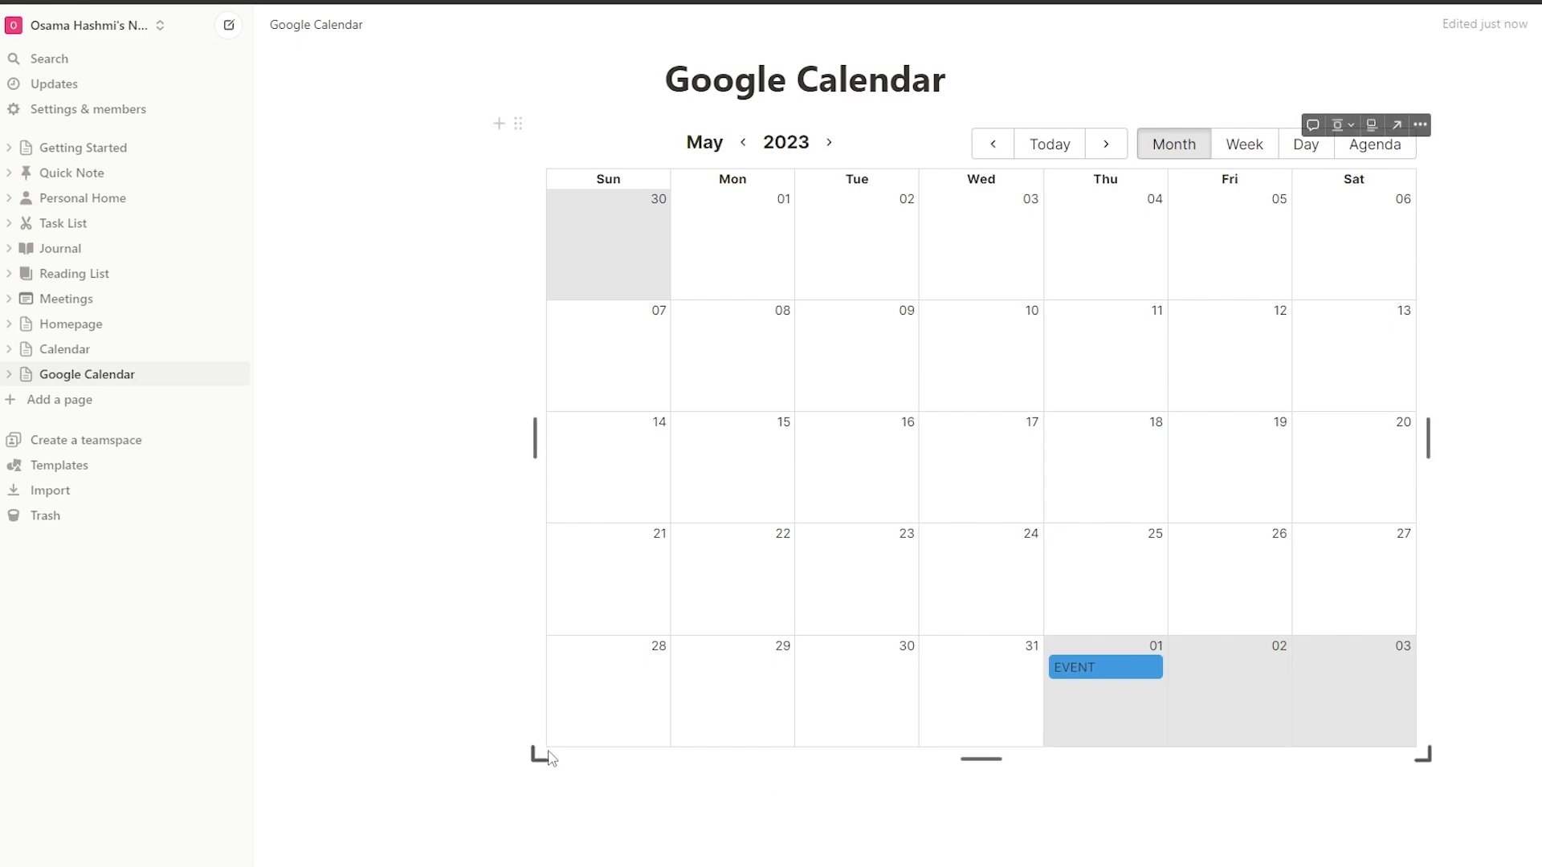
left_click_drag(533, 757, 385, 774)
scroll(752, 707, "up", 3)
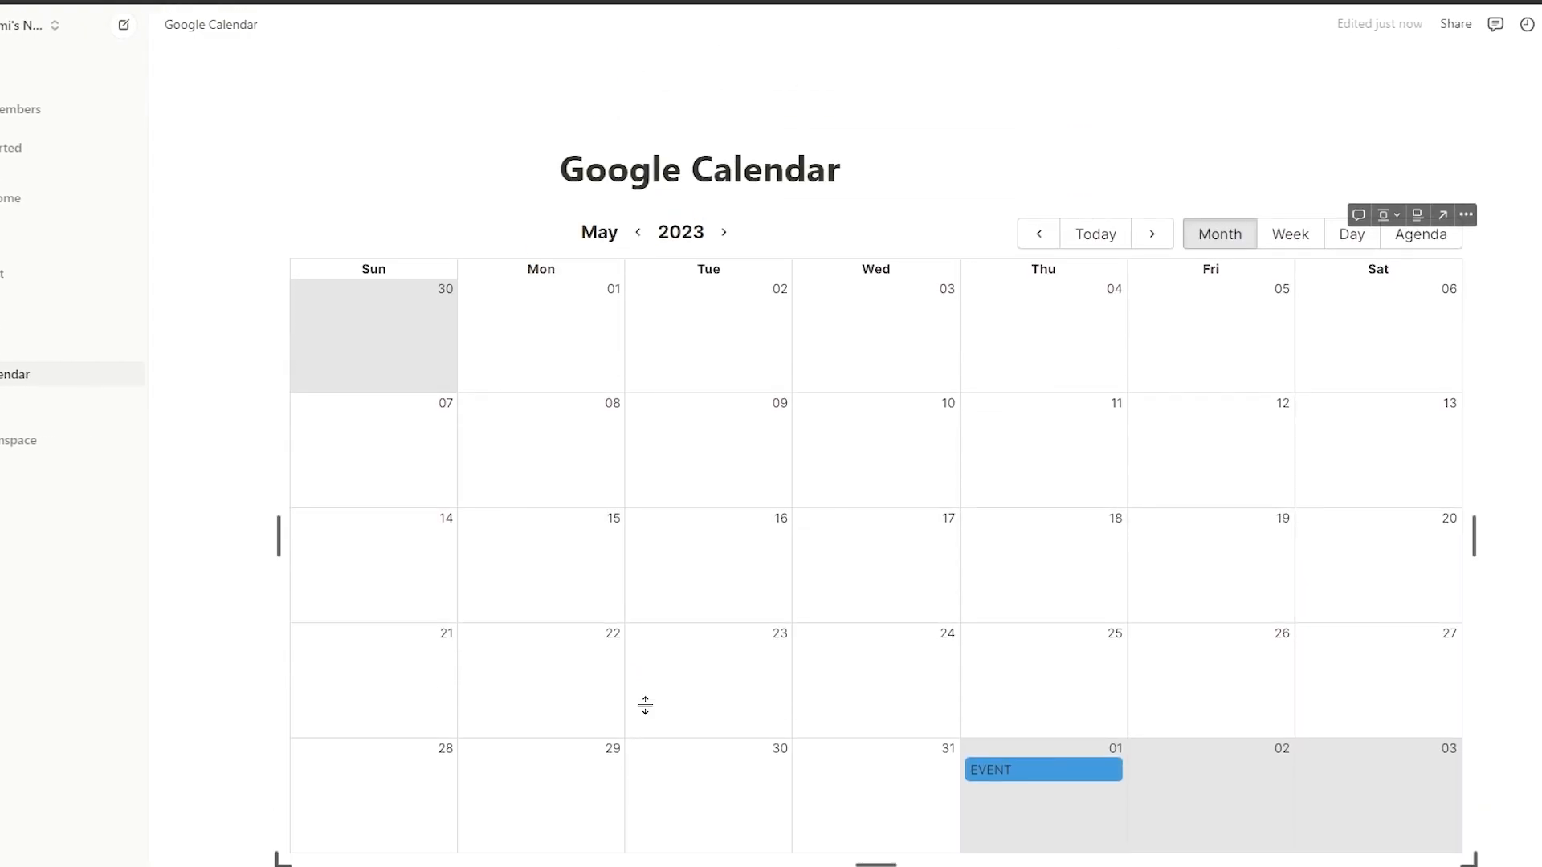
scroll(332, 375, "down", 1)
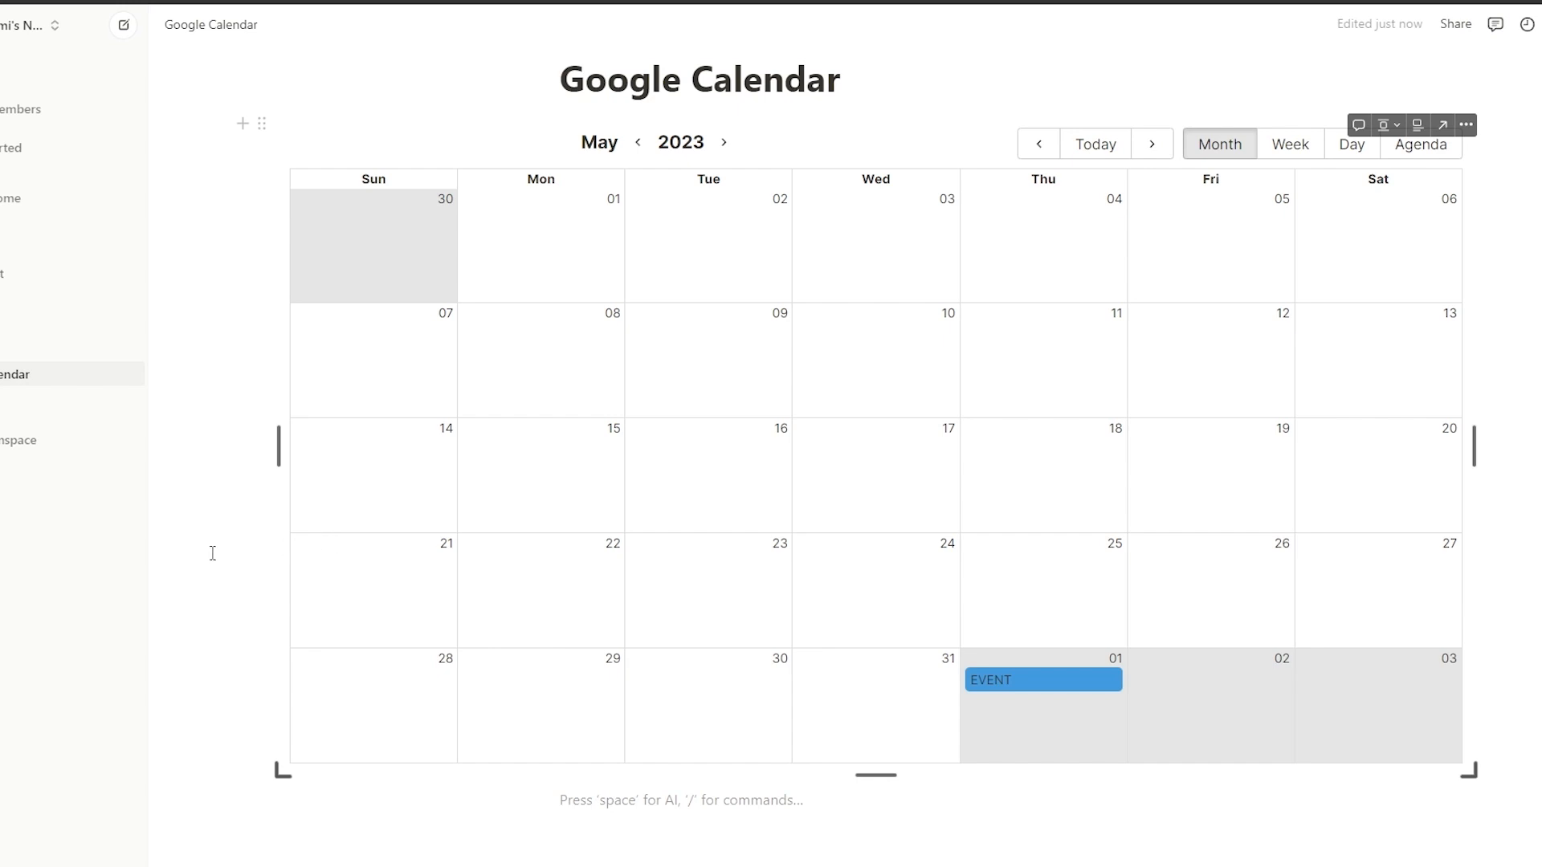
- Narrow the embedded Indify calendar slightly and open the Calendar page of the workspace
left_click_drag(282, 771, 337, 767)
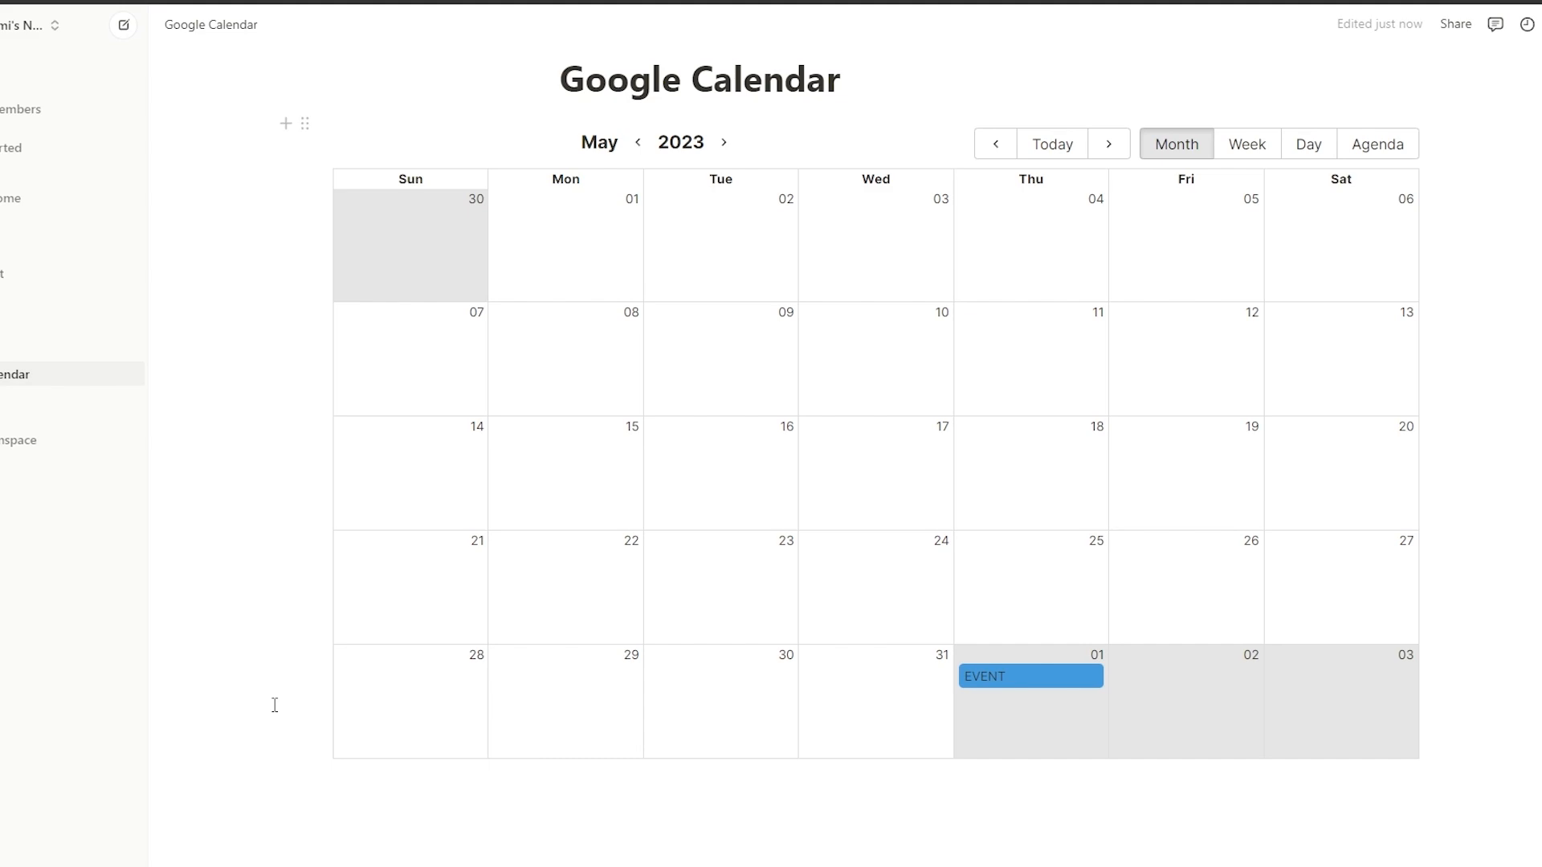
left_click(72, 349)
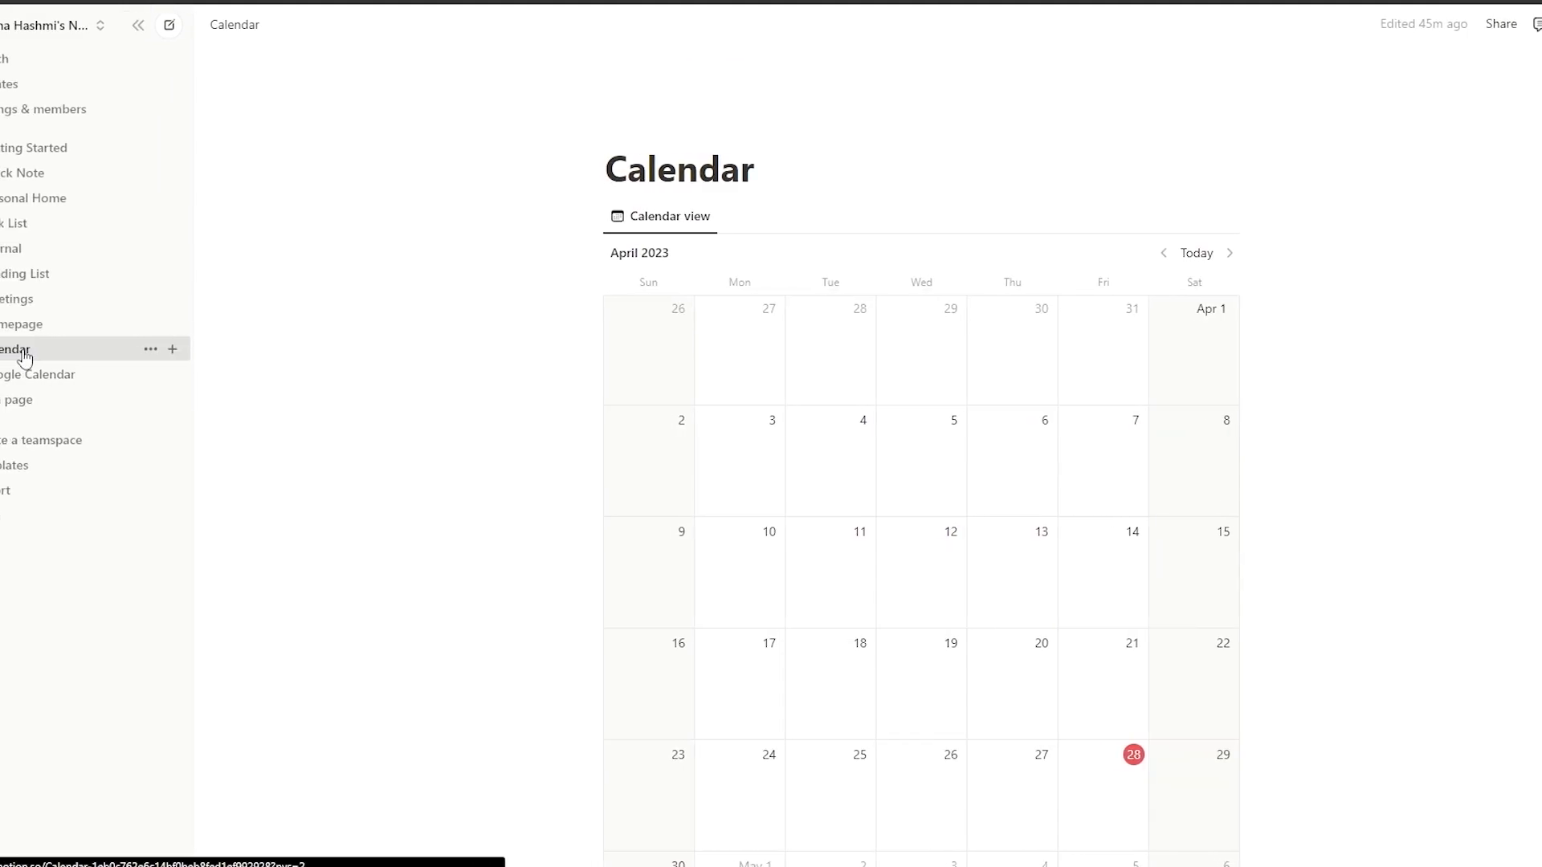
scroll(850, 384, "down", 2)
scroll(849, 384, "up", 1)
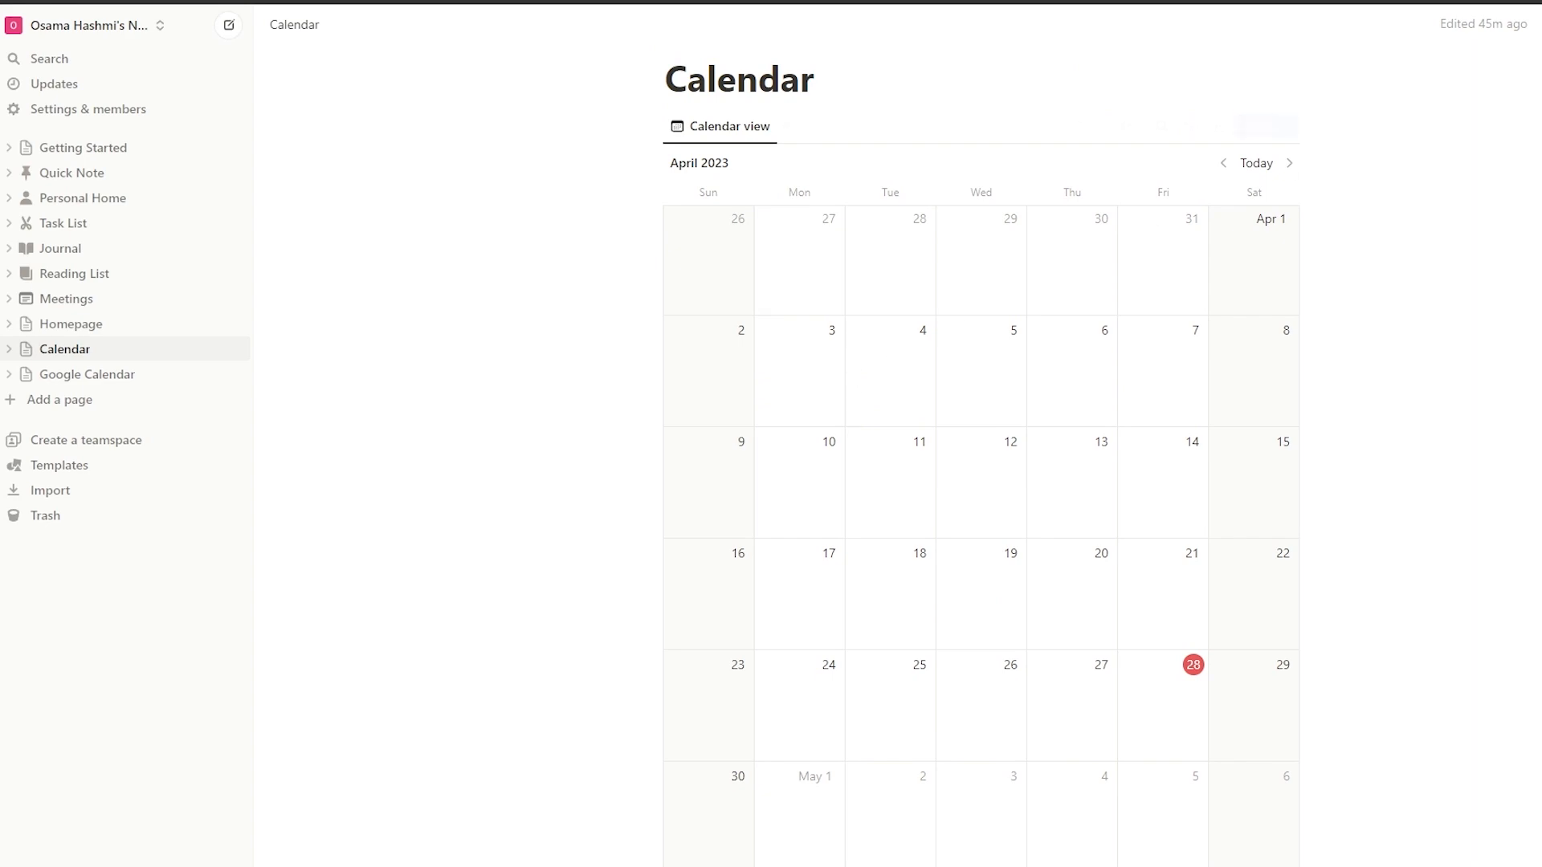
- Open the Bardeen overlay on the Calendar page and look through its Autobooks catalogue
key("alt+b")
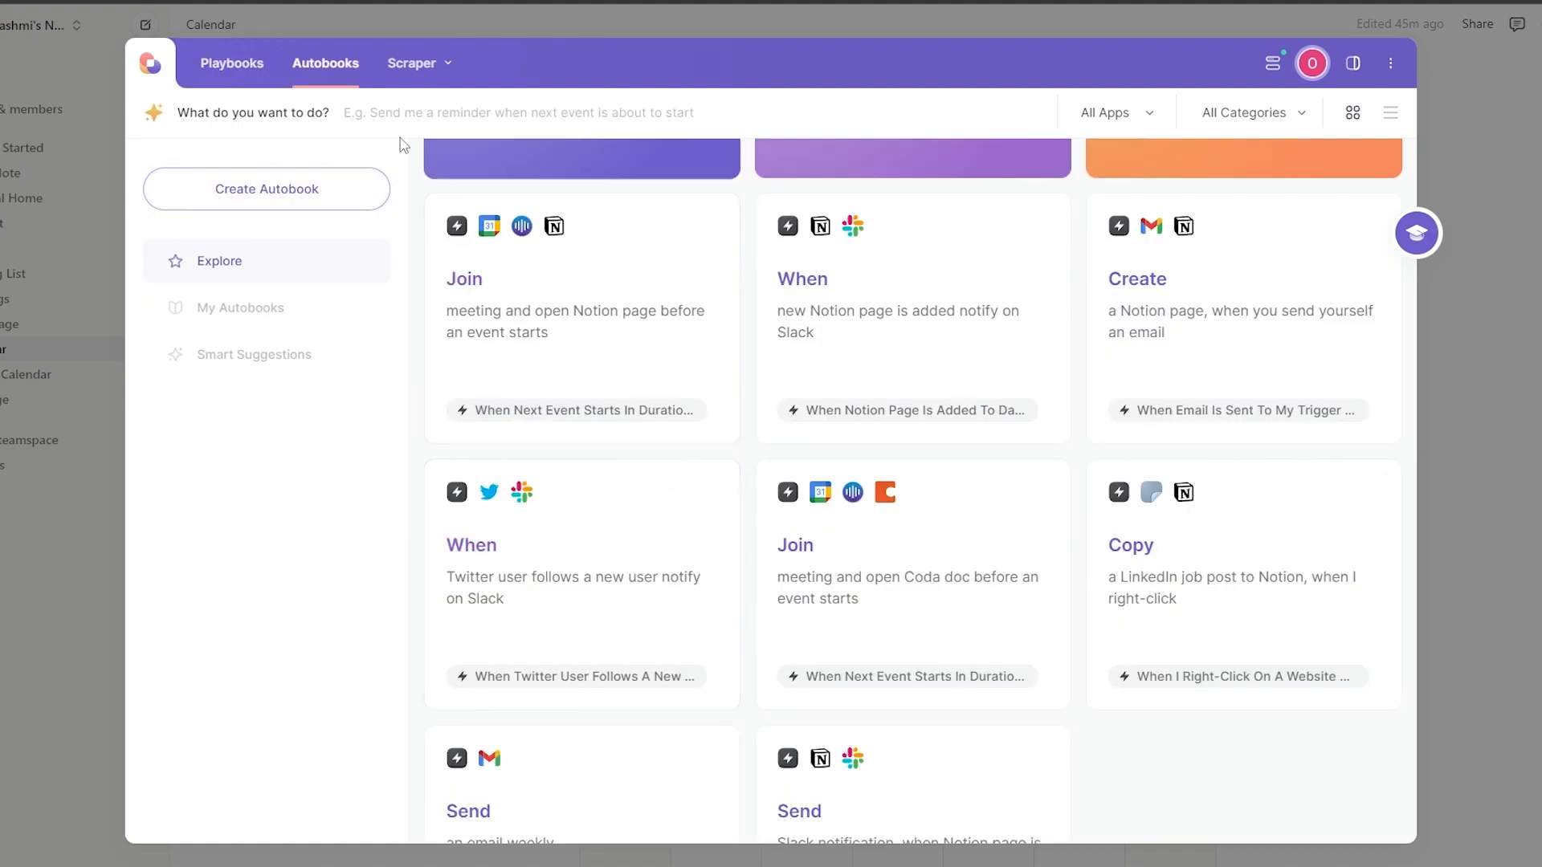
scroll(733, 355, "down", 4)
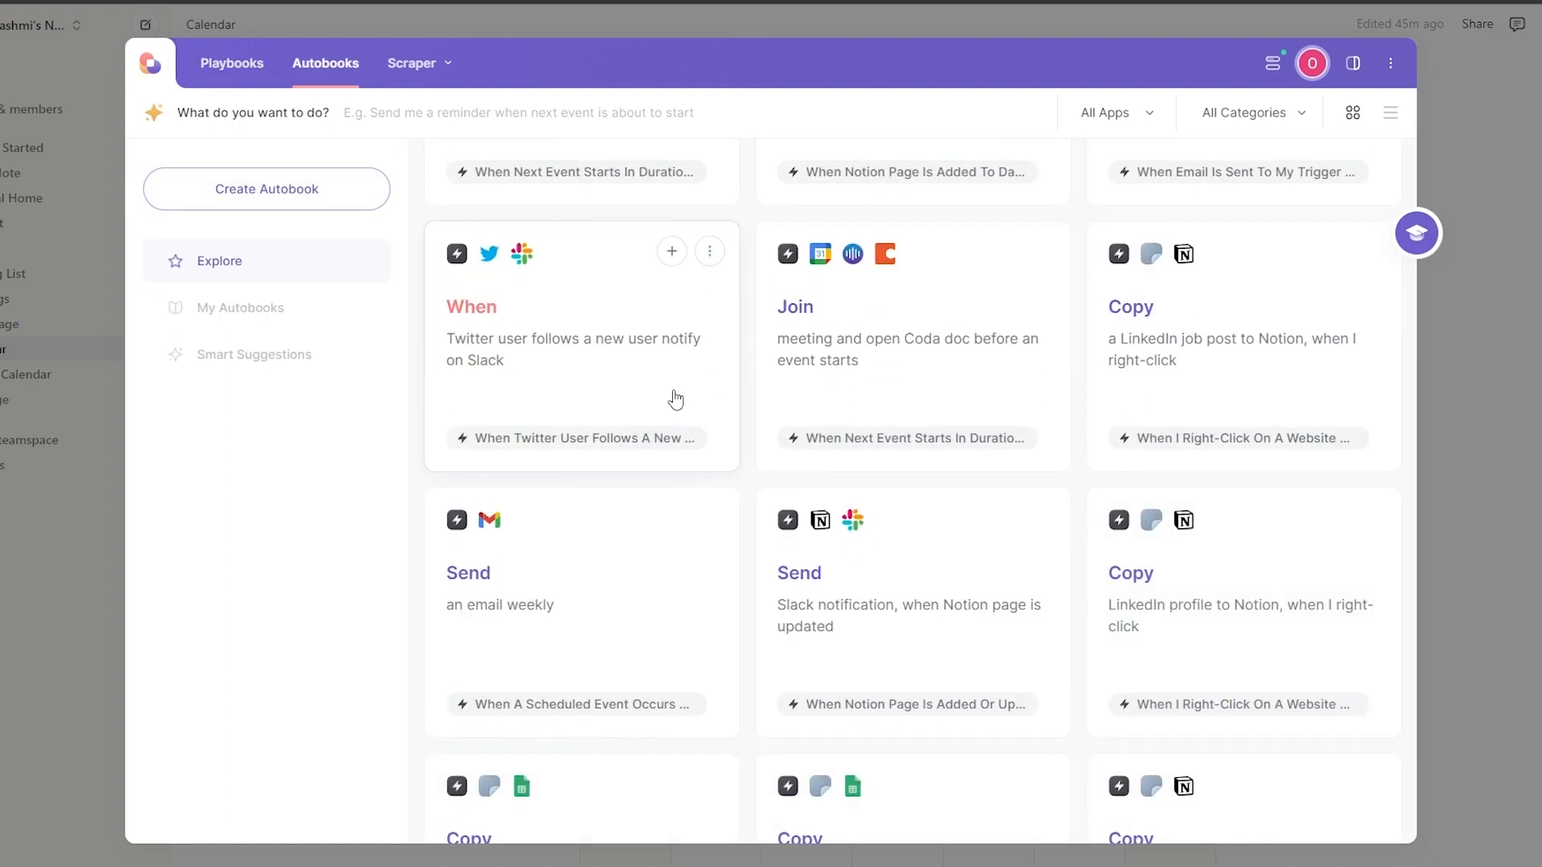
scroll(1256, 562, "down", 3)
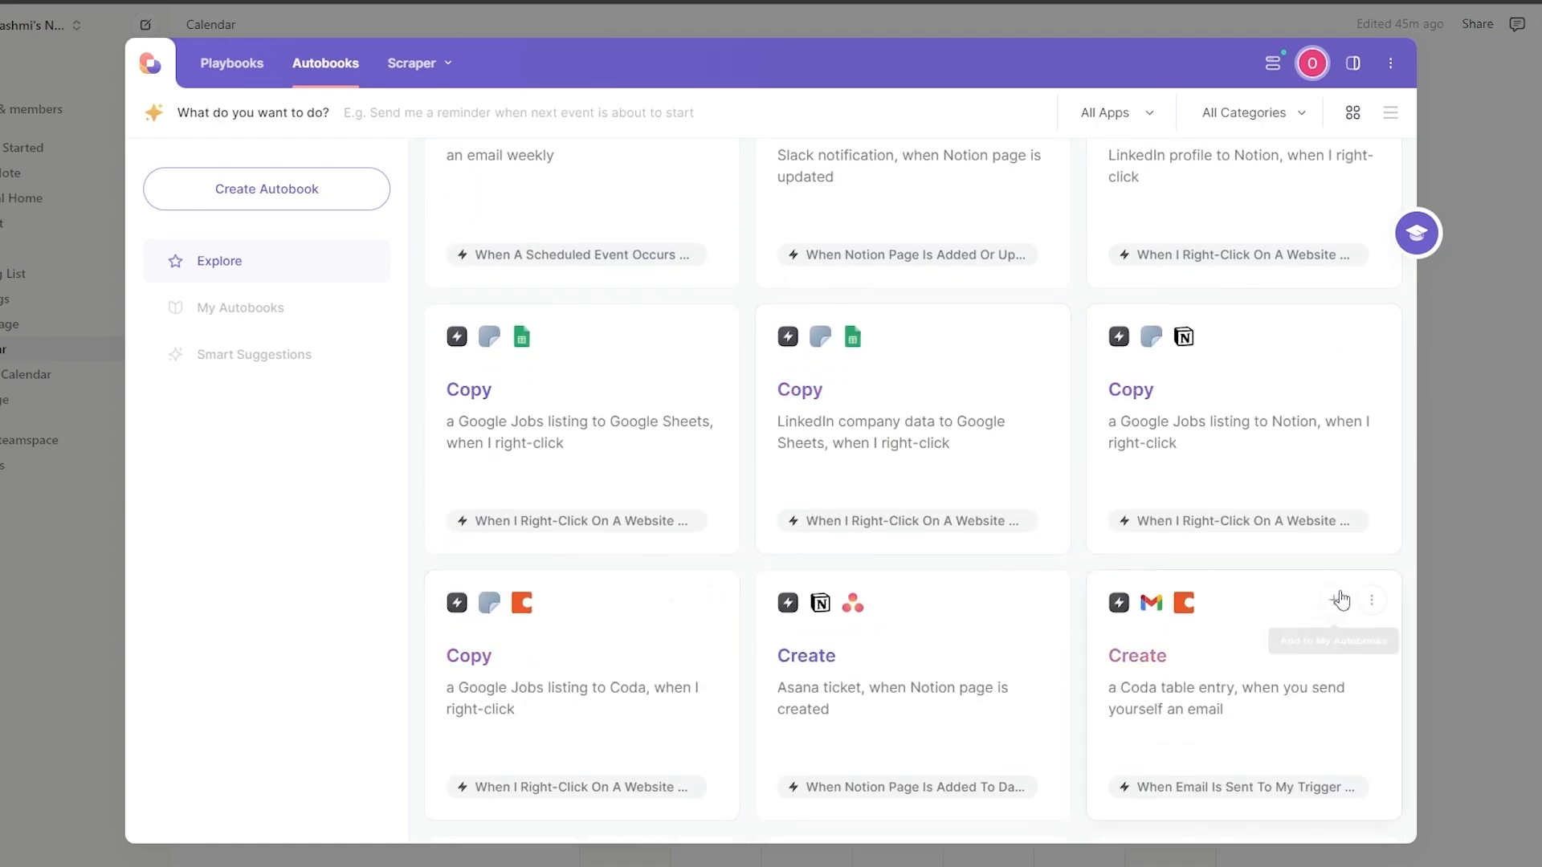
scroll(1198, 578, "down", 4)
scroll(653, 509, "down", 8)
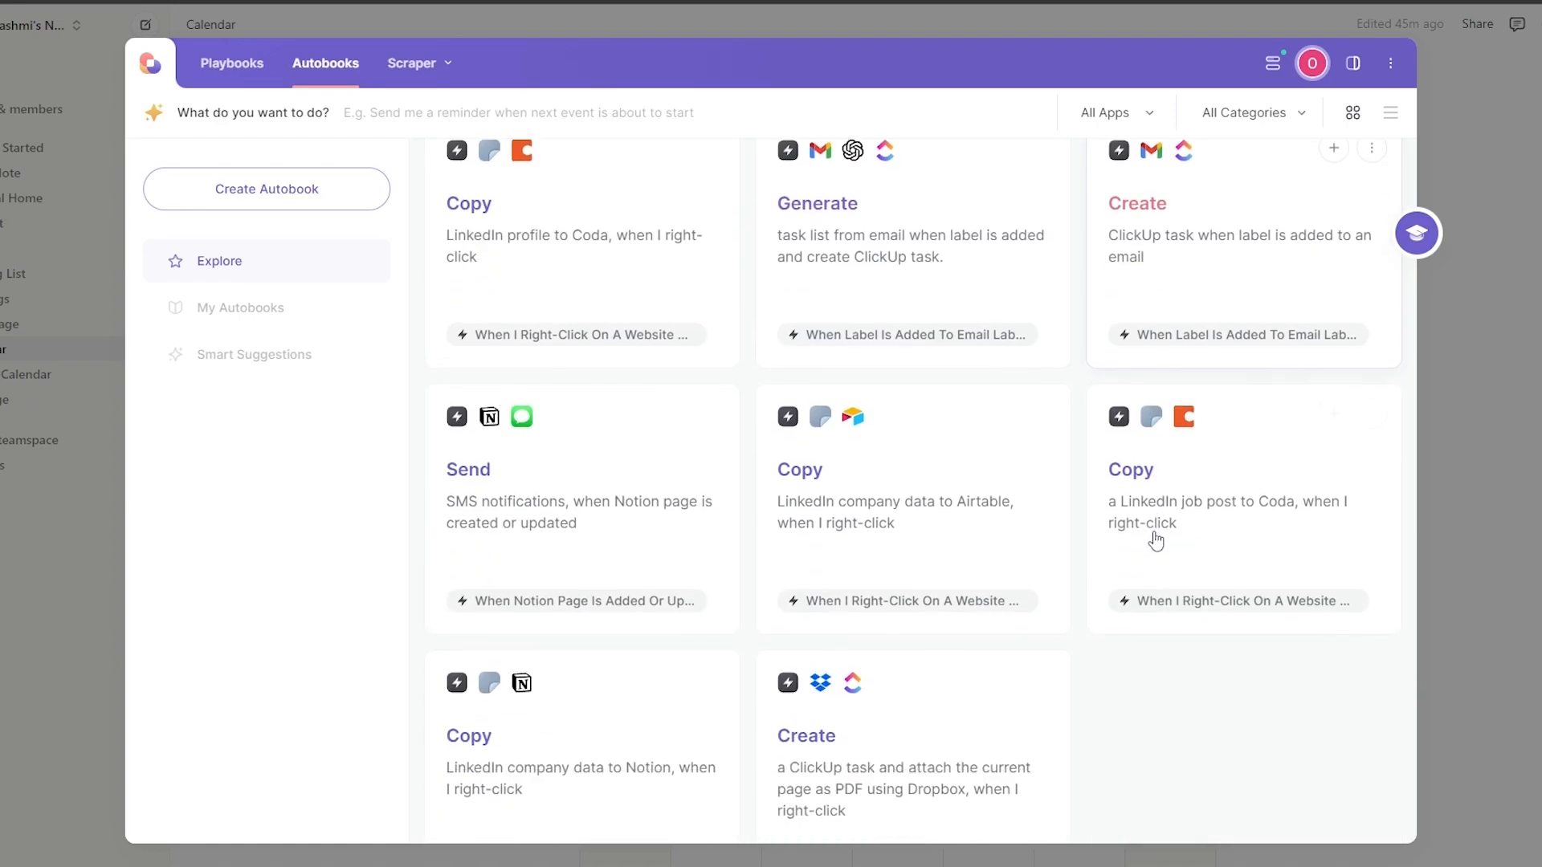
scroll(1156, 543, "down", 6)
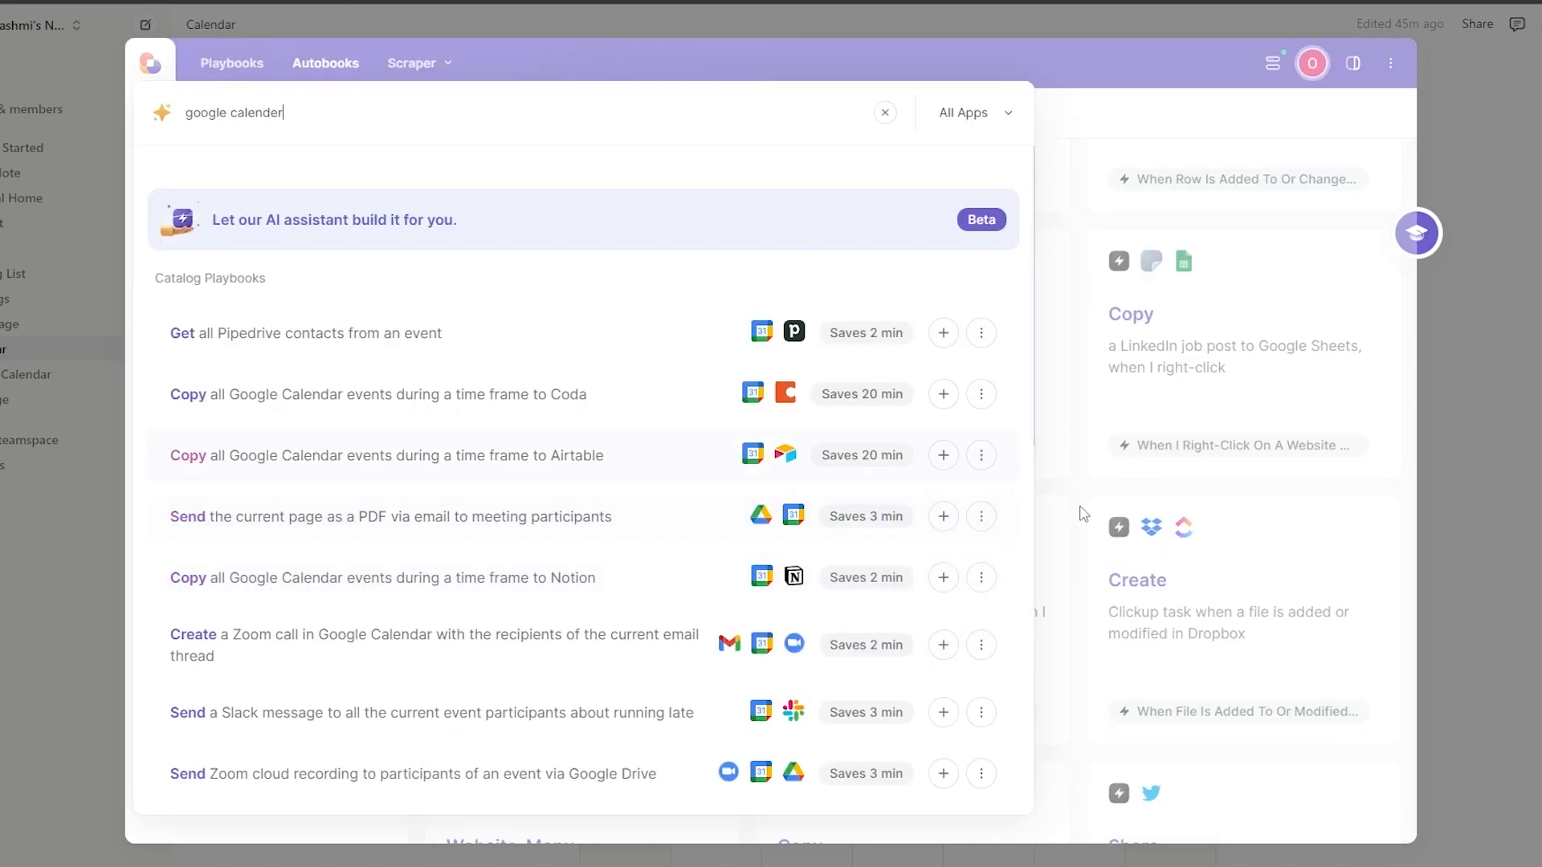
- Add the playbook "Copy all Google Calendar events during a time frame to Notion" to My Playbooks and run it past its setup notice
left_click(945, 578)
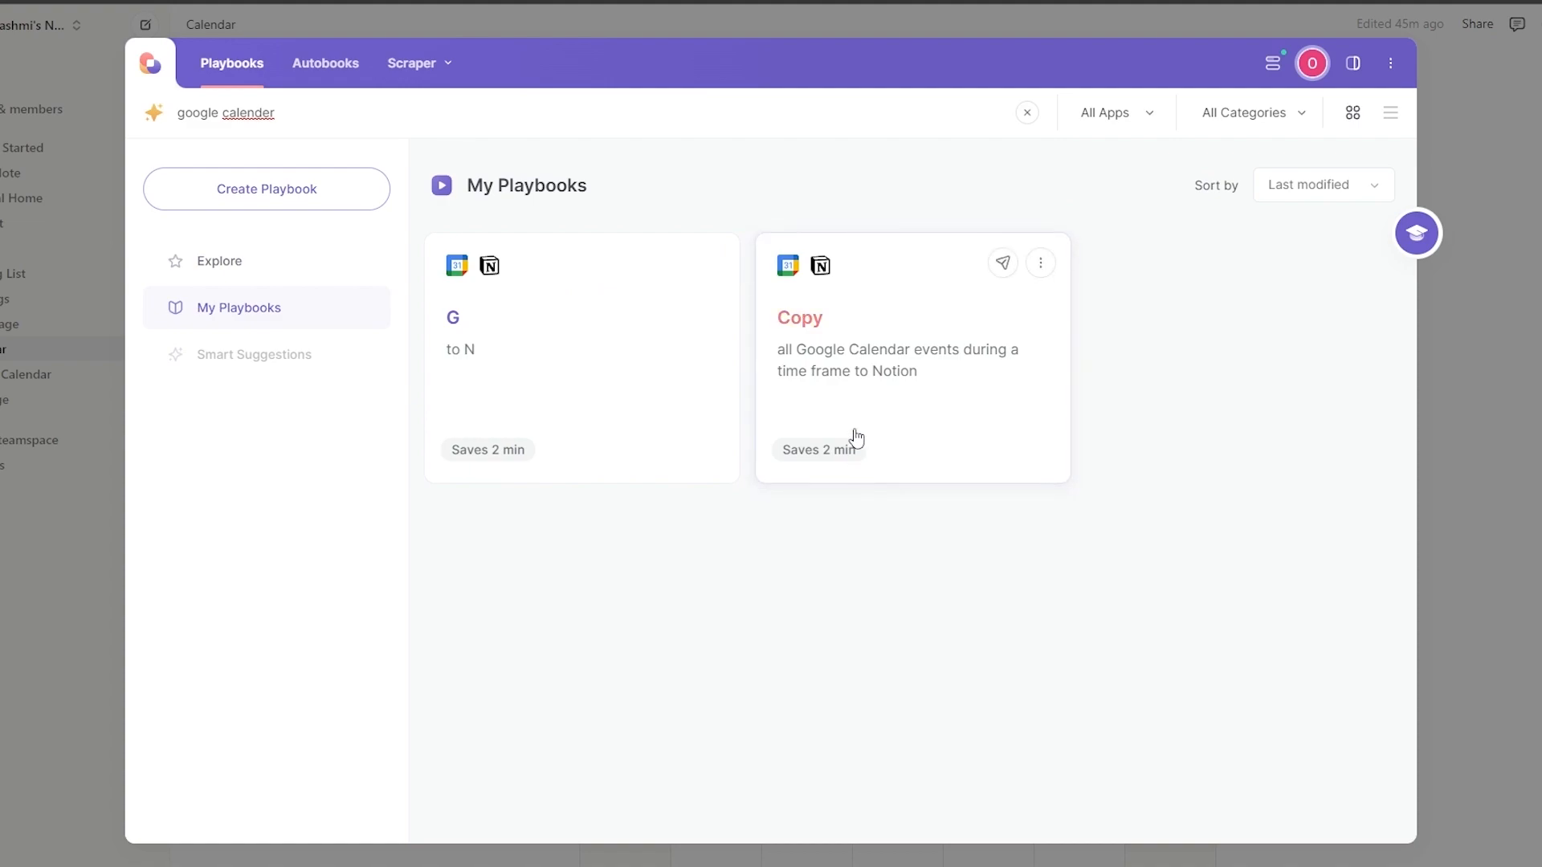
left_click(923, 410)
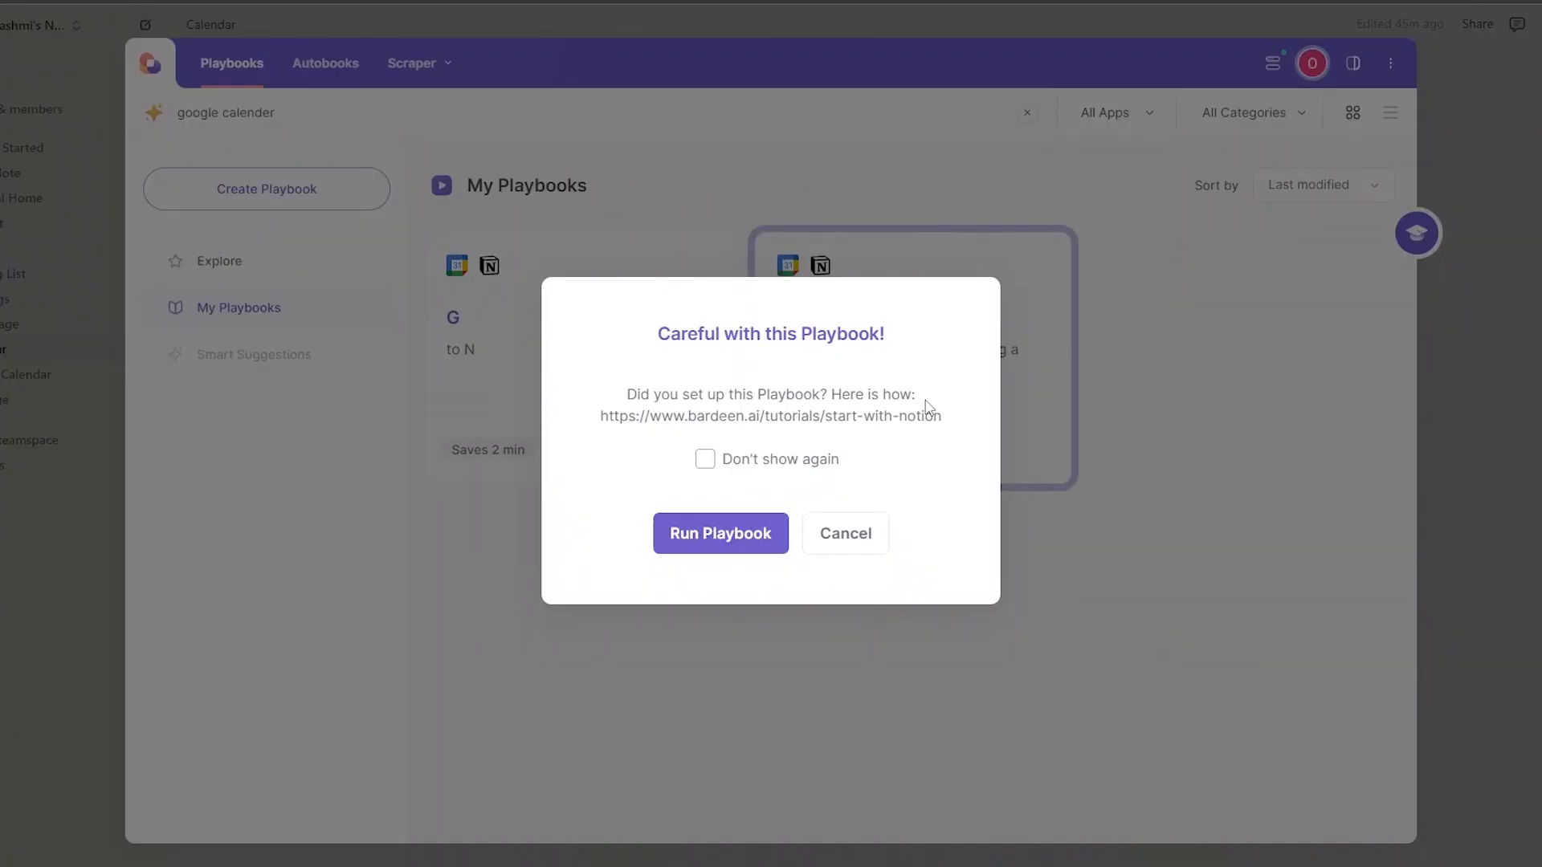
left_click(721, 468)
left_click(722, 537)
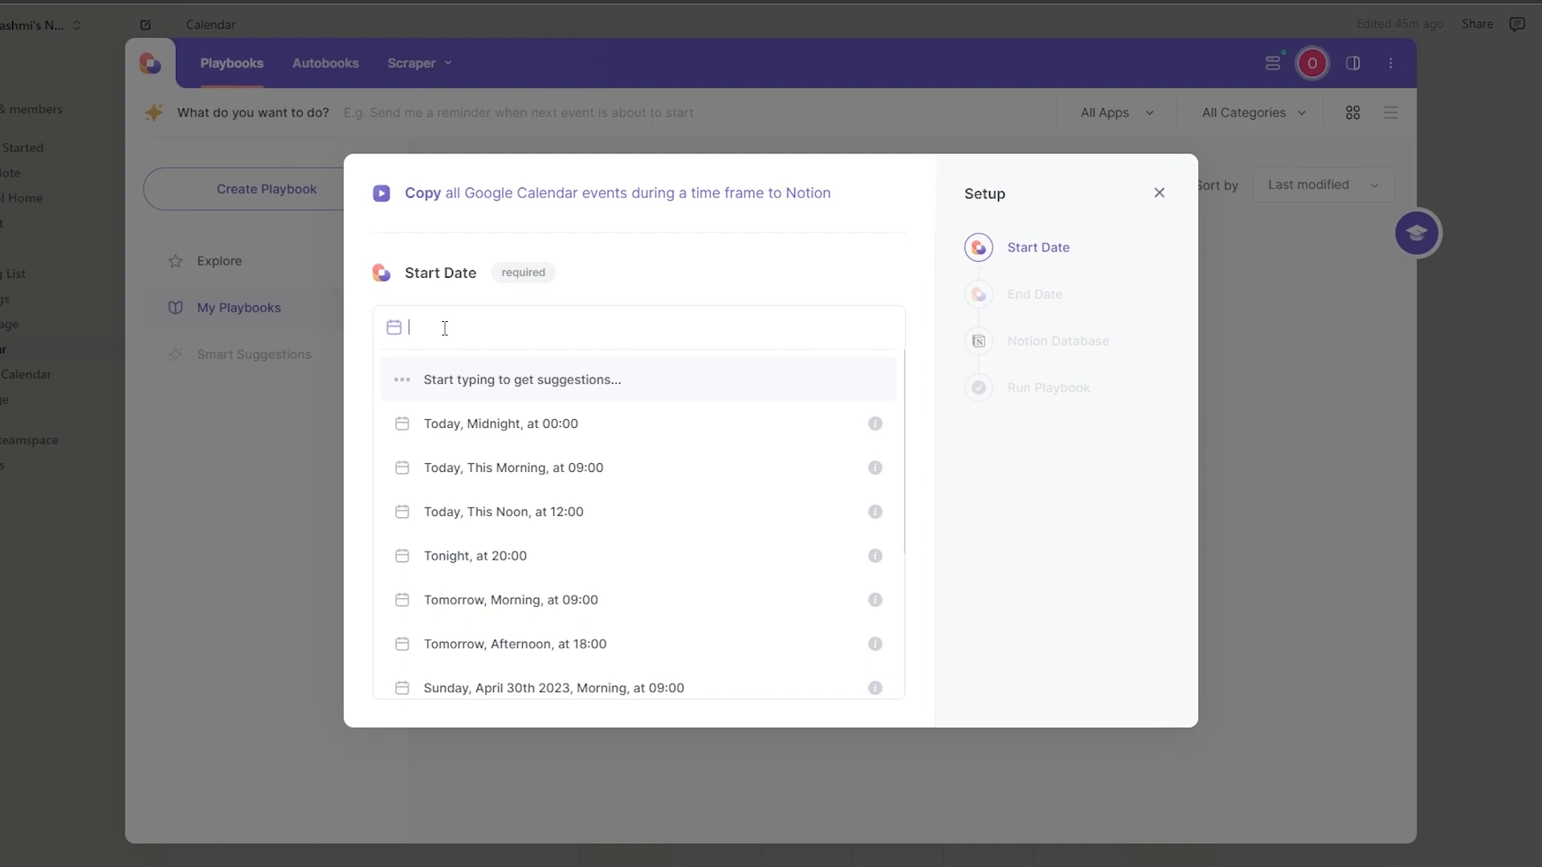
- Set the playbook's start date to January 1st 2020 and its end date to January 1st 2029
type("january 1st 2020")
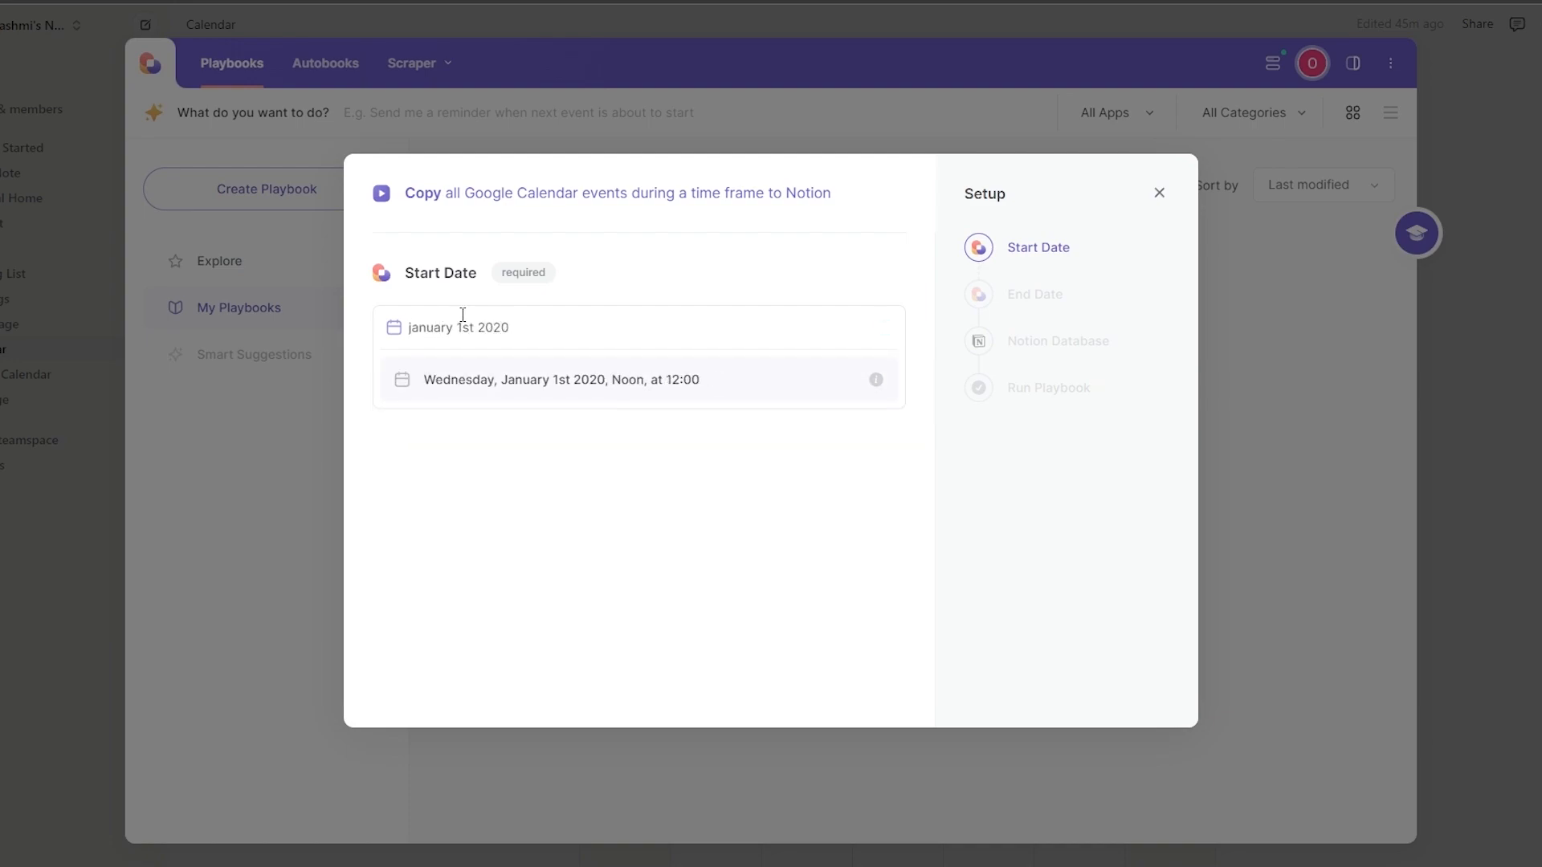
key("Return")
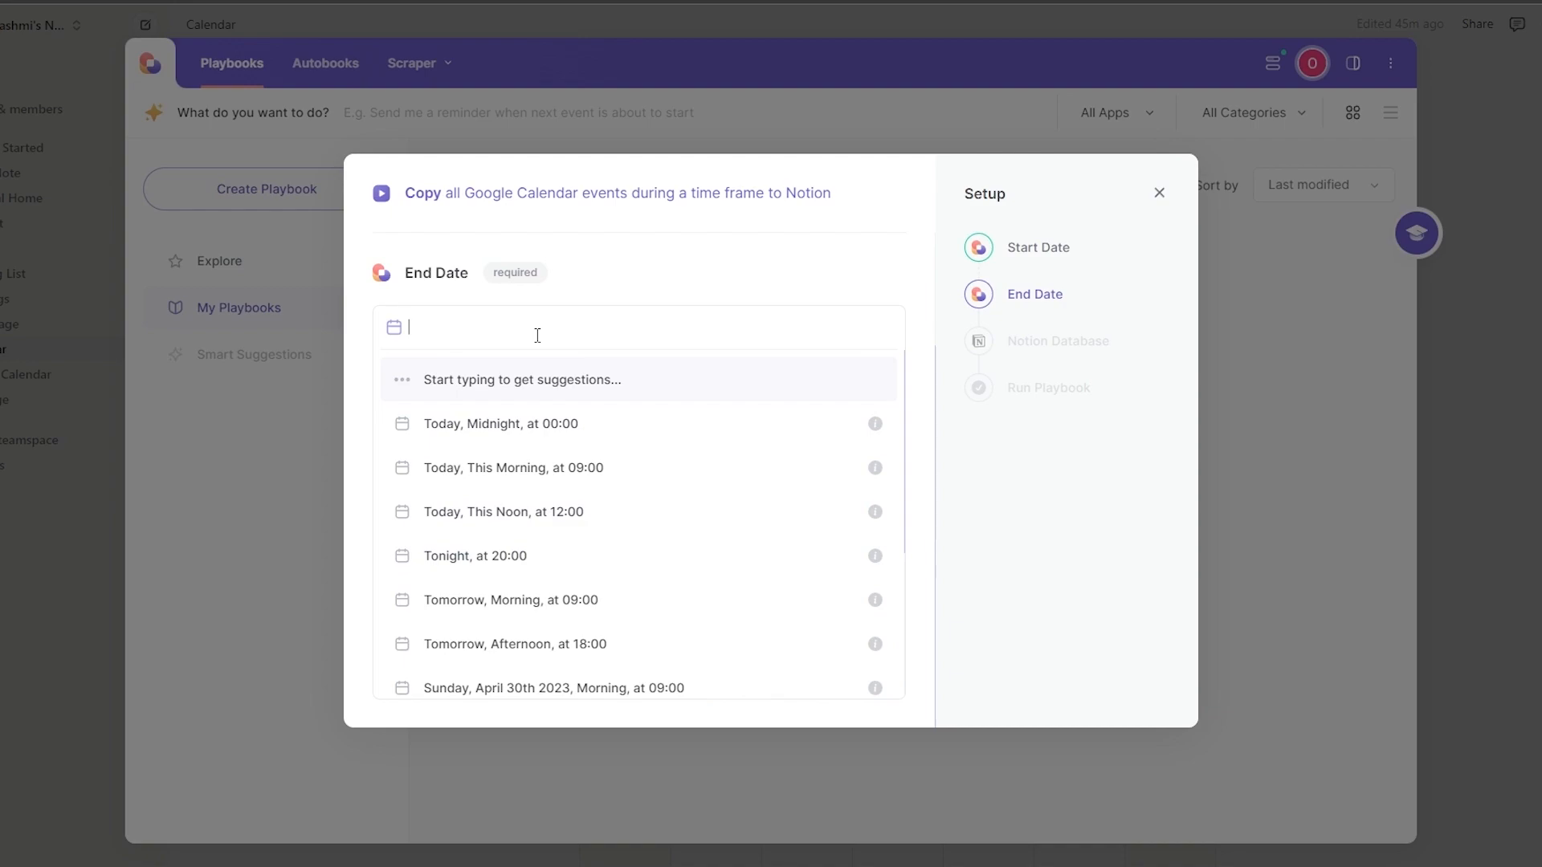
type("january 1s")
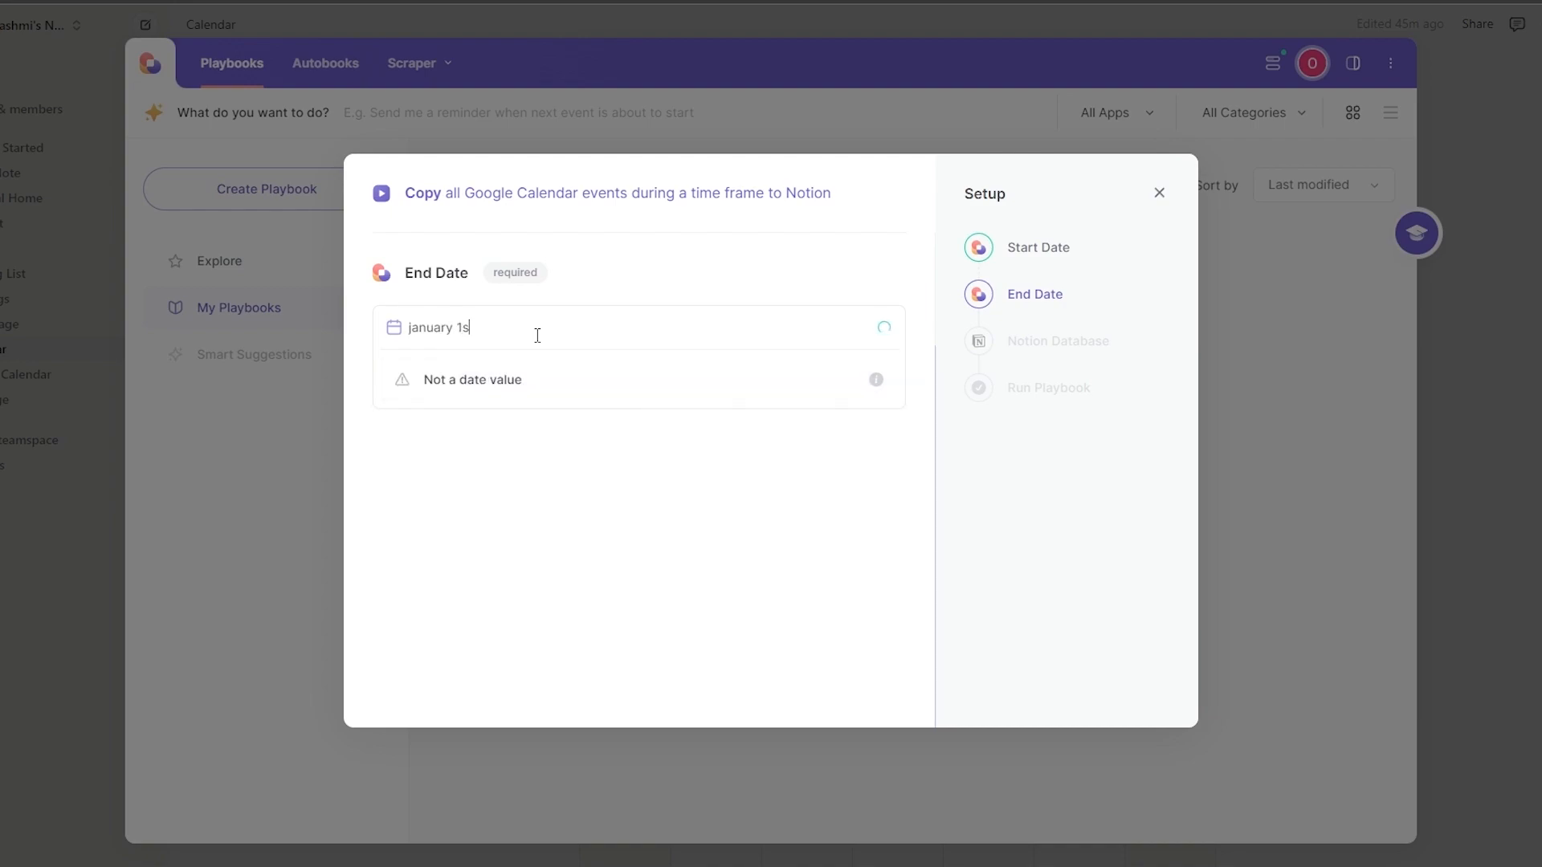
type("t 2029")
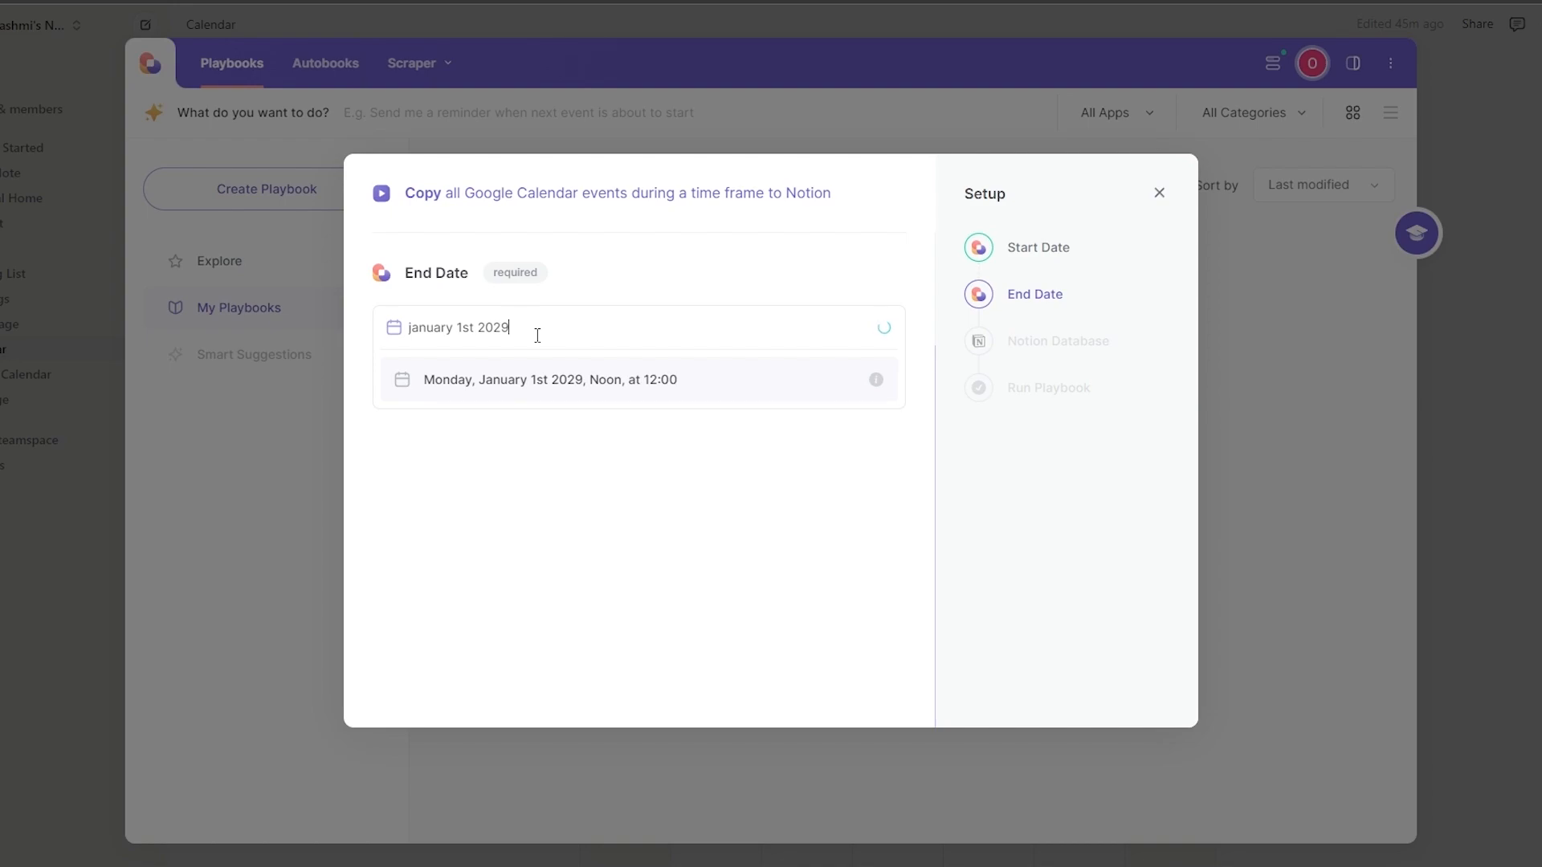
left_click(578, 366)
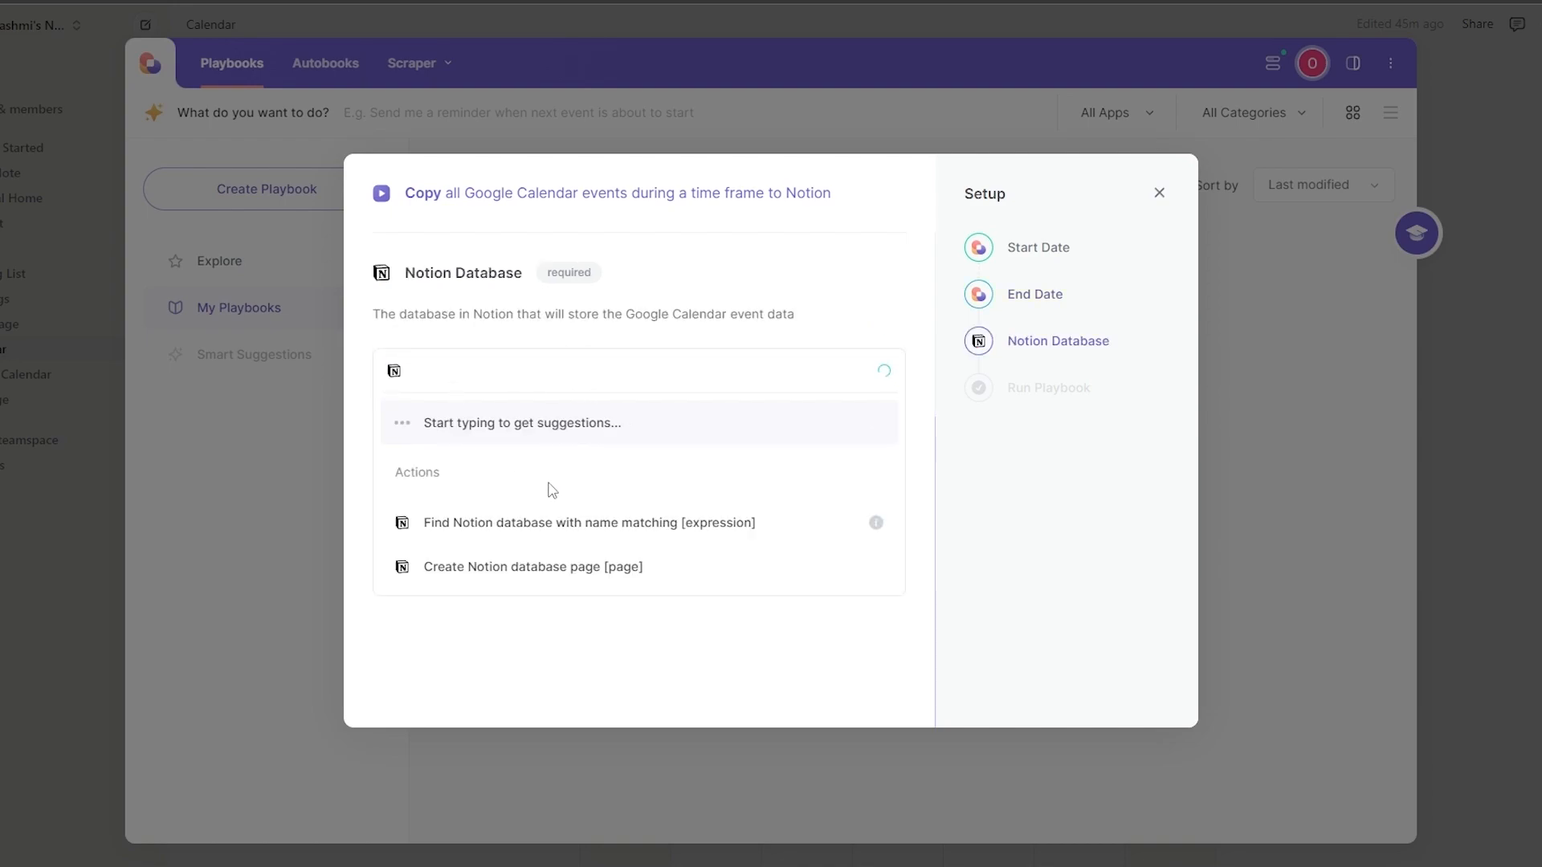
- Choose the Calender Notion database, remember all inputs except the start date, and save and run the playbook
left_click(505, 482)
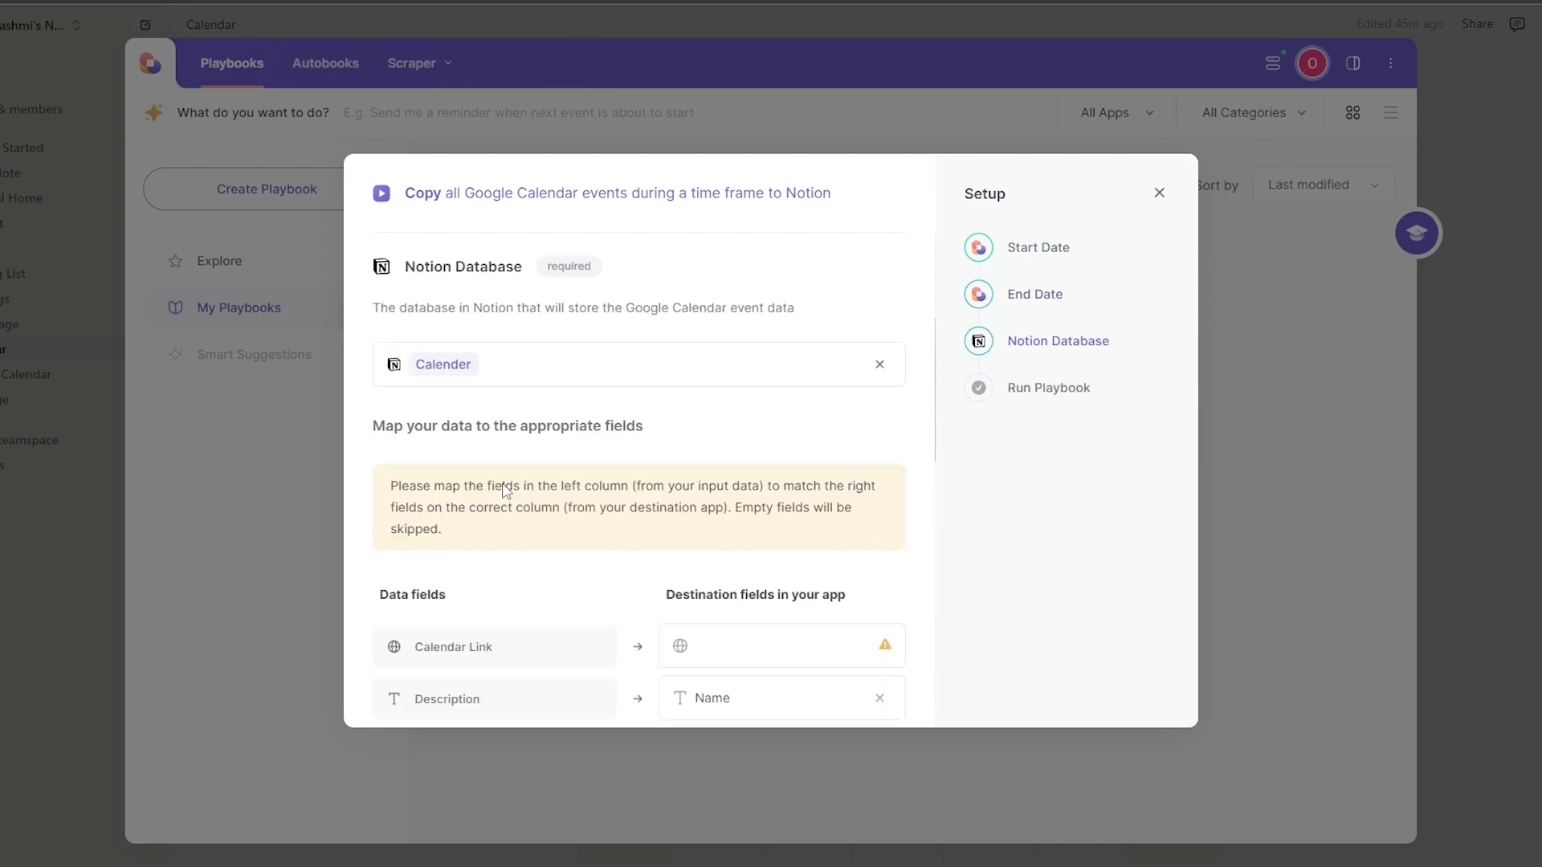
left_click(408, 357)
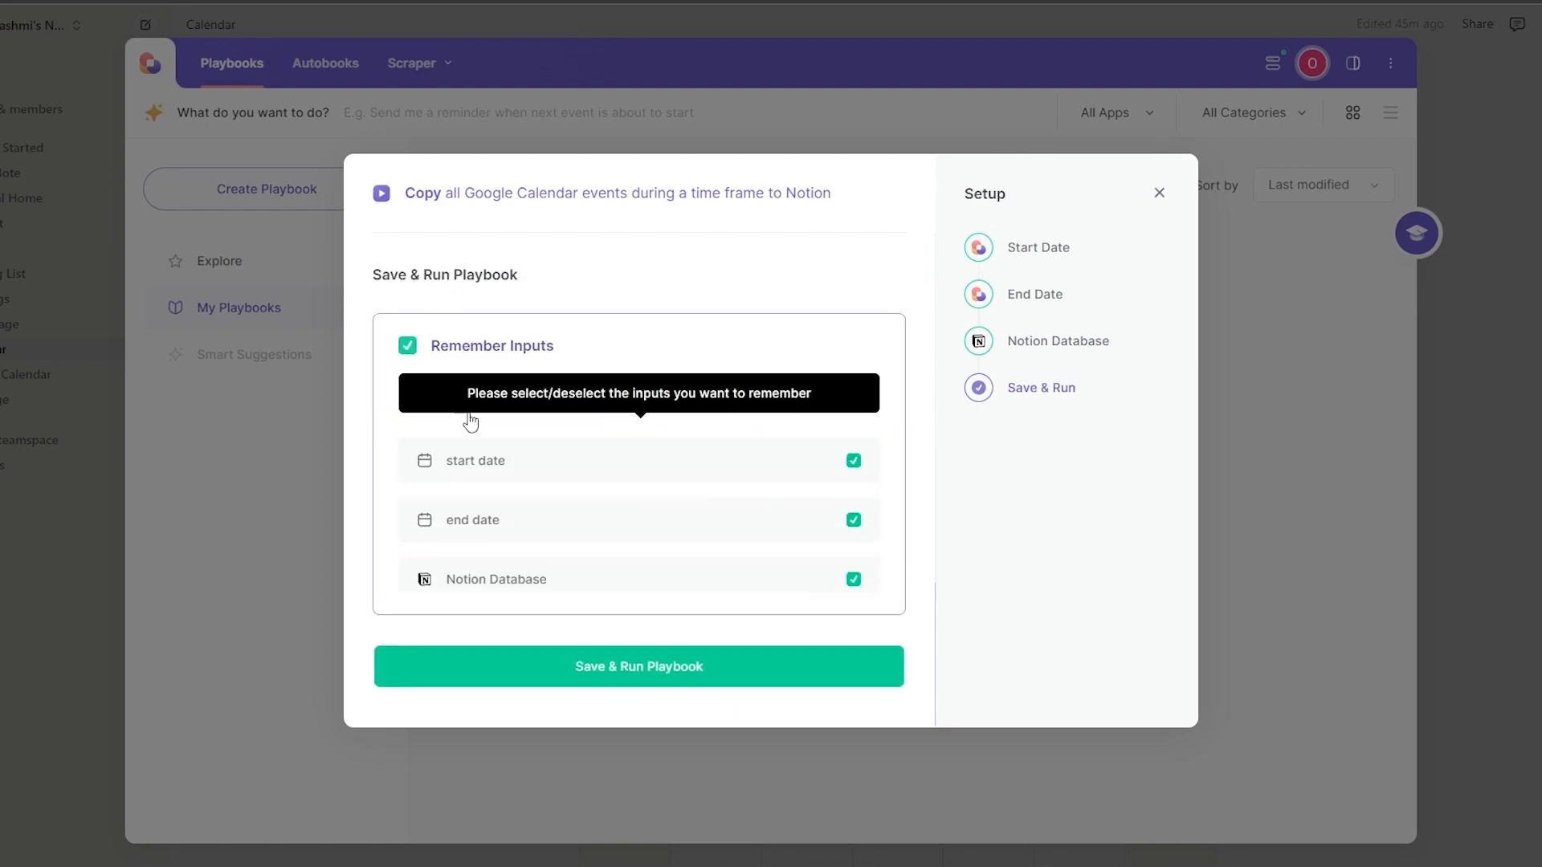
left_click(620, 474)
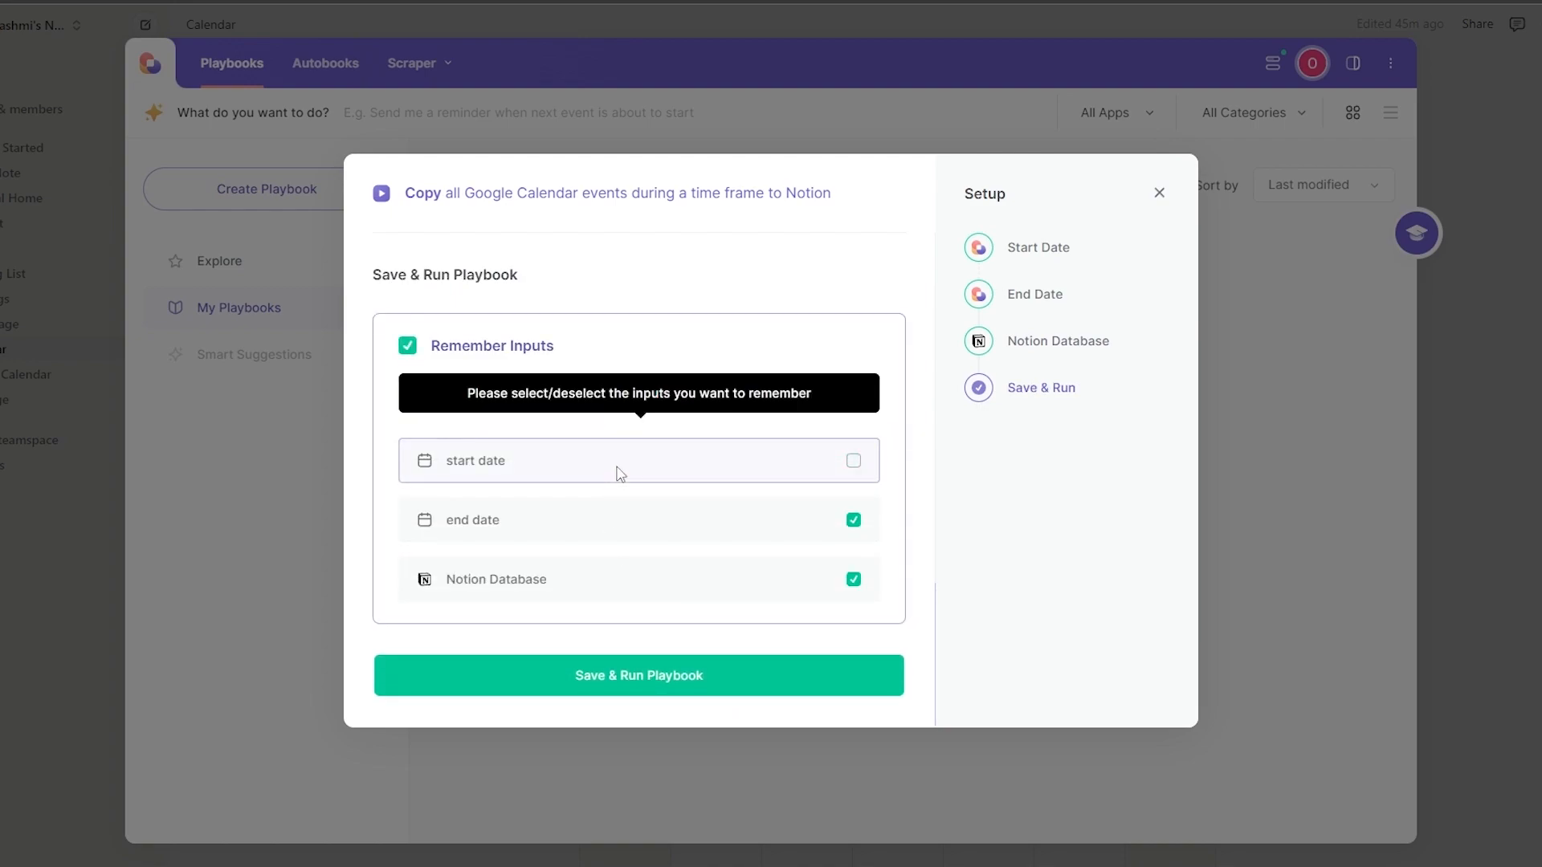
left_click(676, 685)
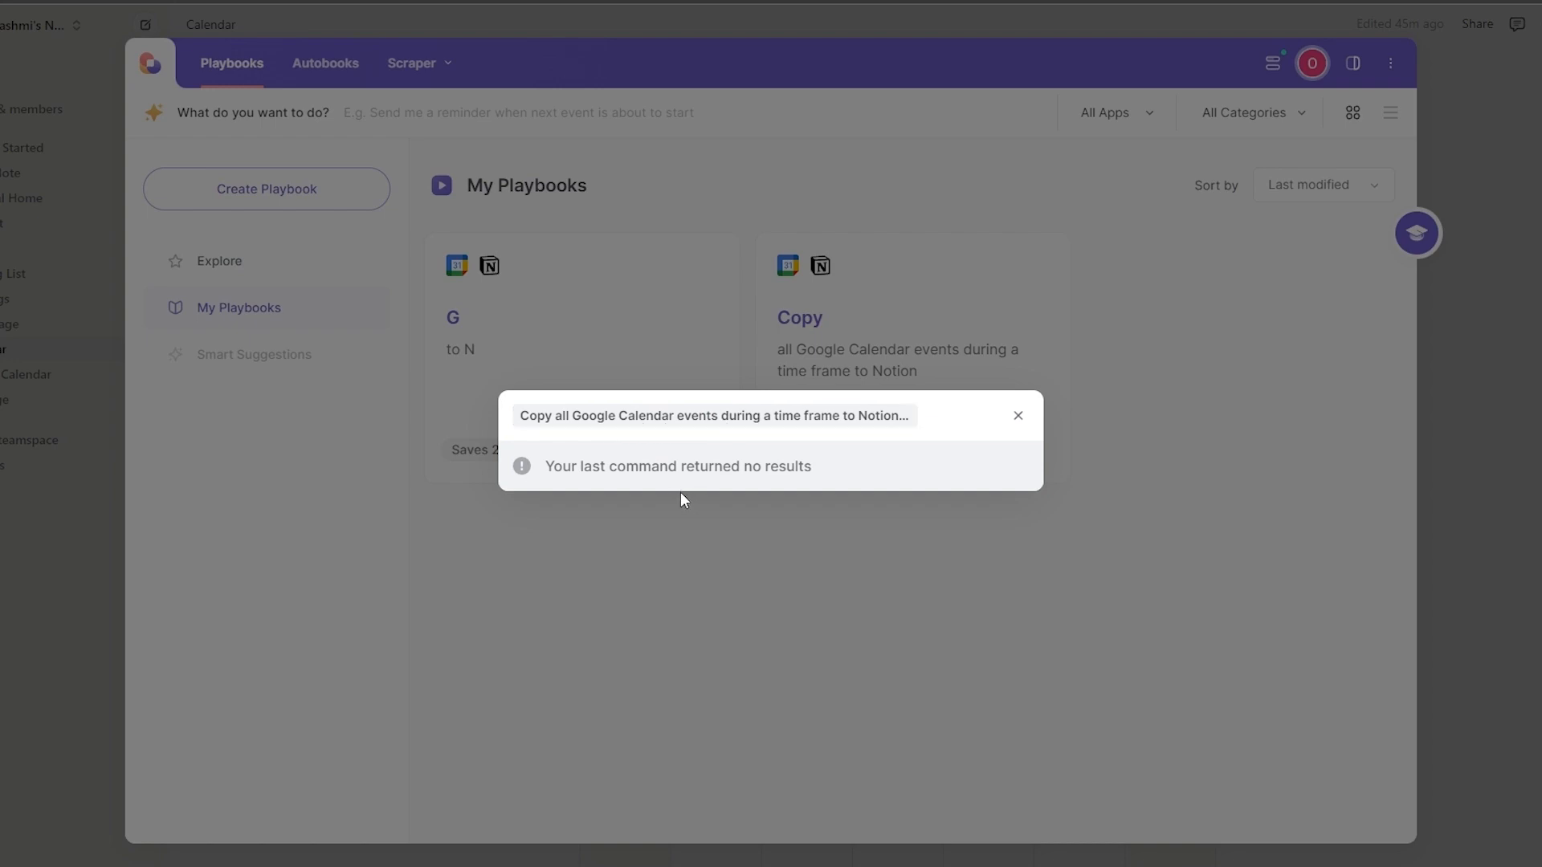
- Read the playbook's result notice and close Bardeen to return to the Calendar page
triple_click(896, 426)
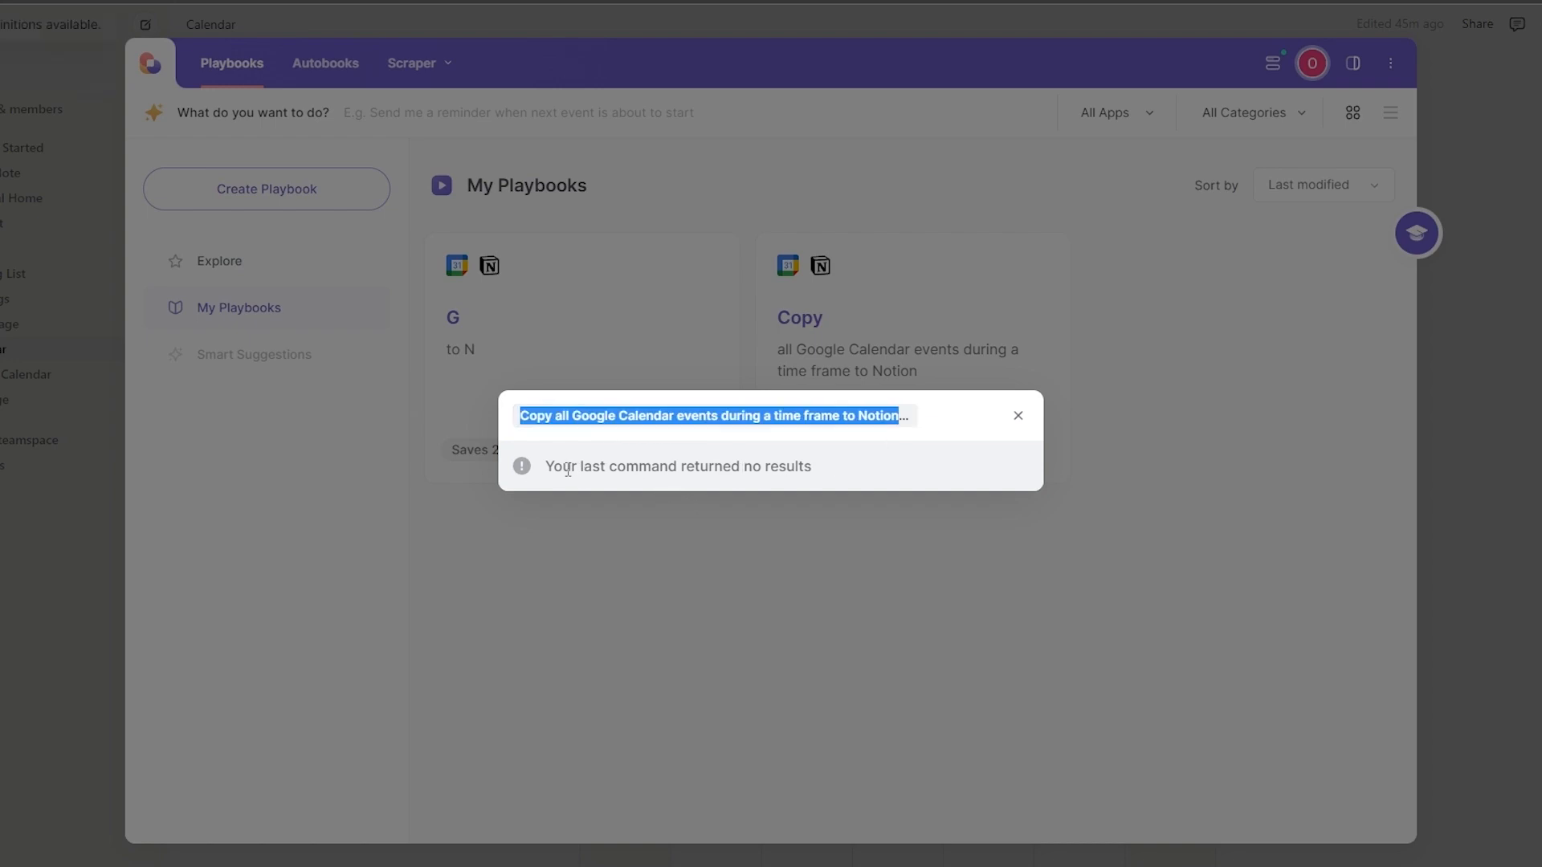
left_click(821, 483)
double_click(784, 480)
left_click(787, 511)
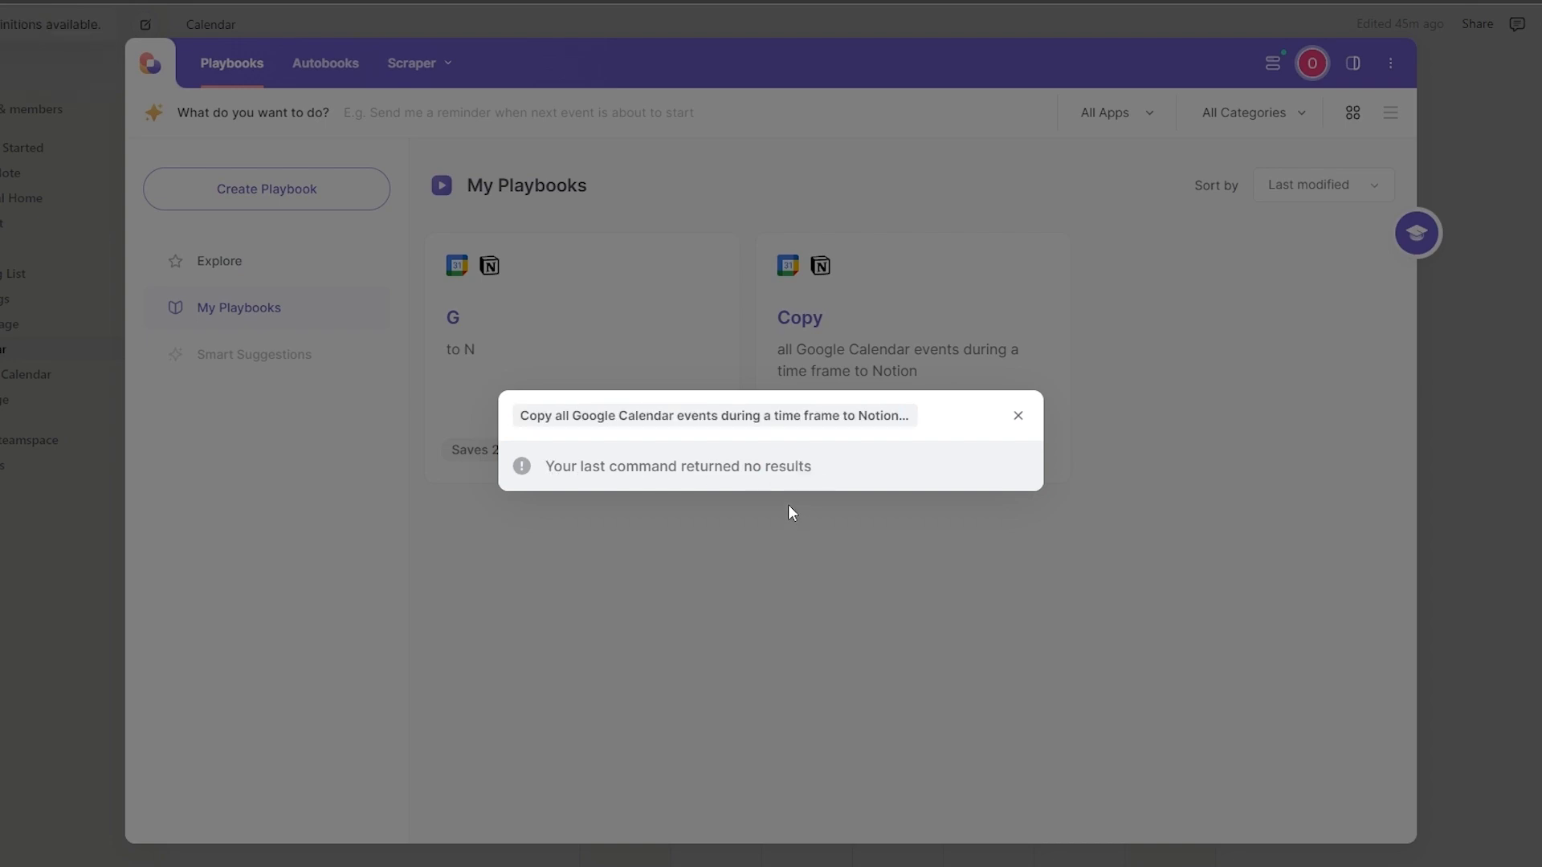
left_click(122, 329)
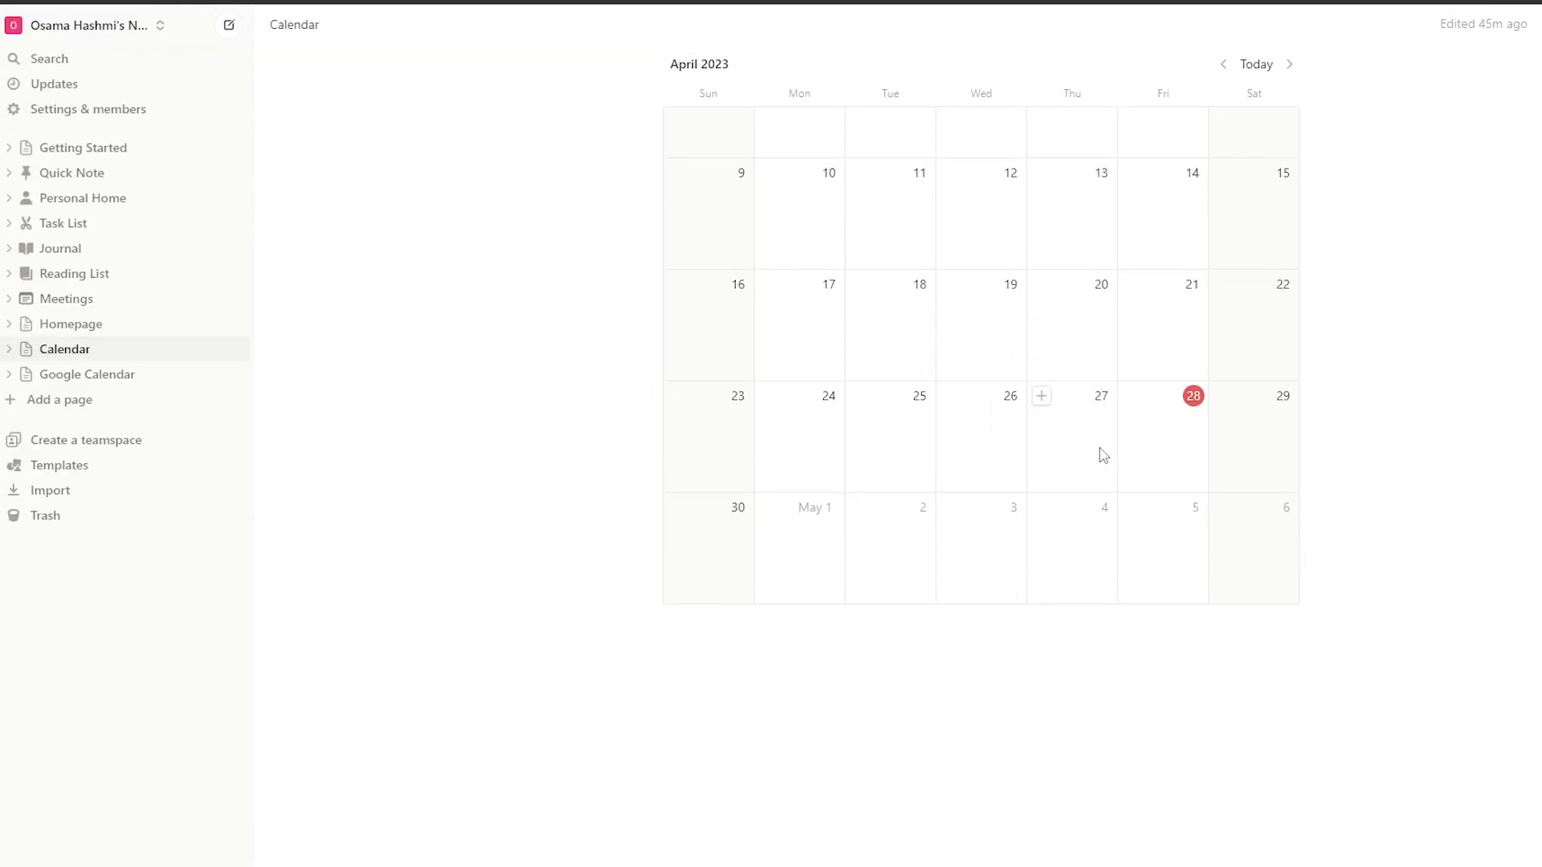
- Browse the Calendar page's calendar view back to January 2023 to check for copied events
left_click(1223, 254)
left_click(1223, 254)
left_click(1223, 254)
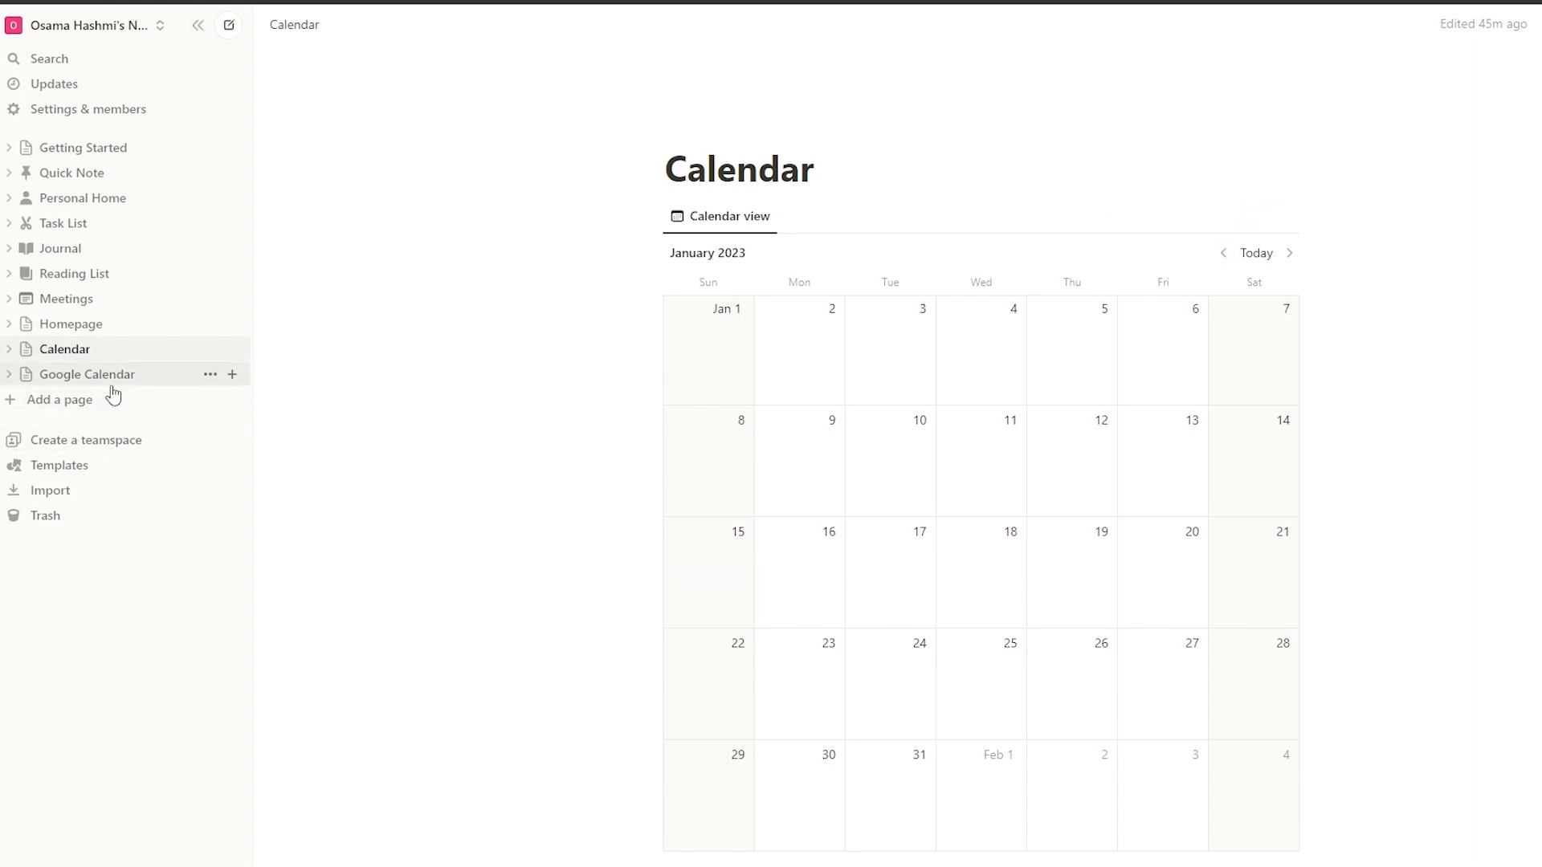
- Open the Google Calendar page, look over the embedded calendar's holidays, and browse it back to January 2023
left_click(167, 384)
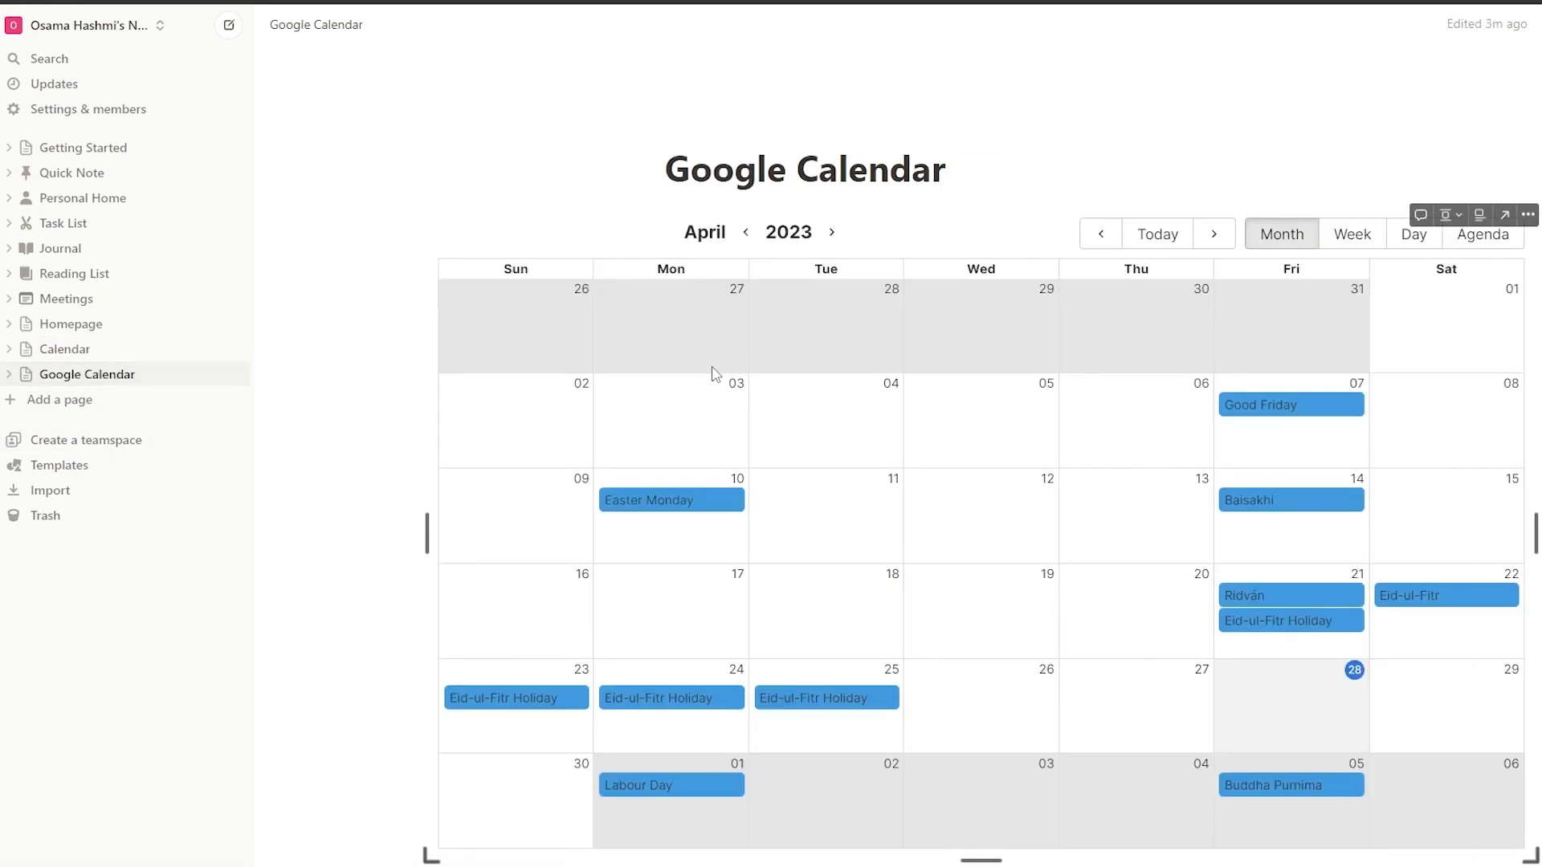
scroll(660, 362, "down", 1)
scroll(659, 359, "down", 2)
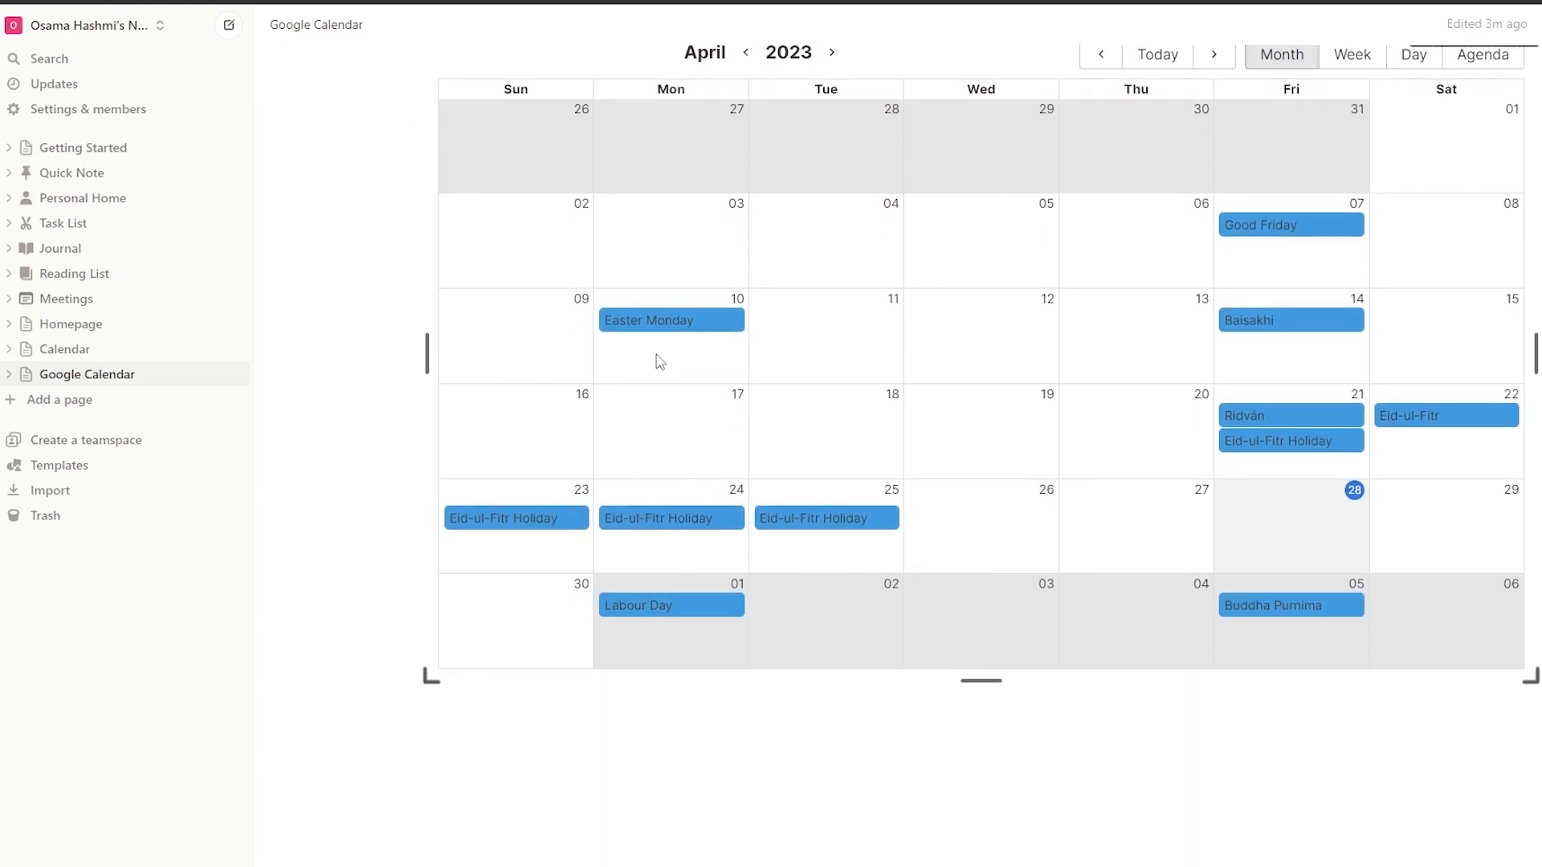
scroll(655, 360, "up", 2)
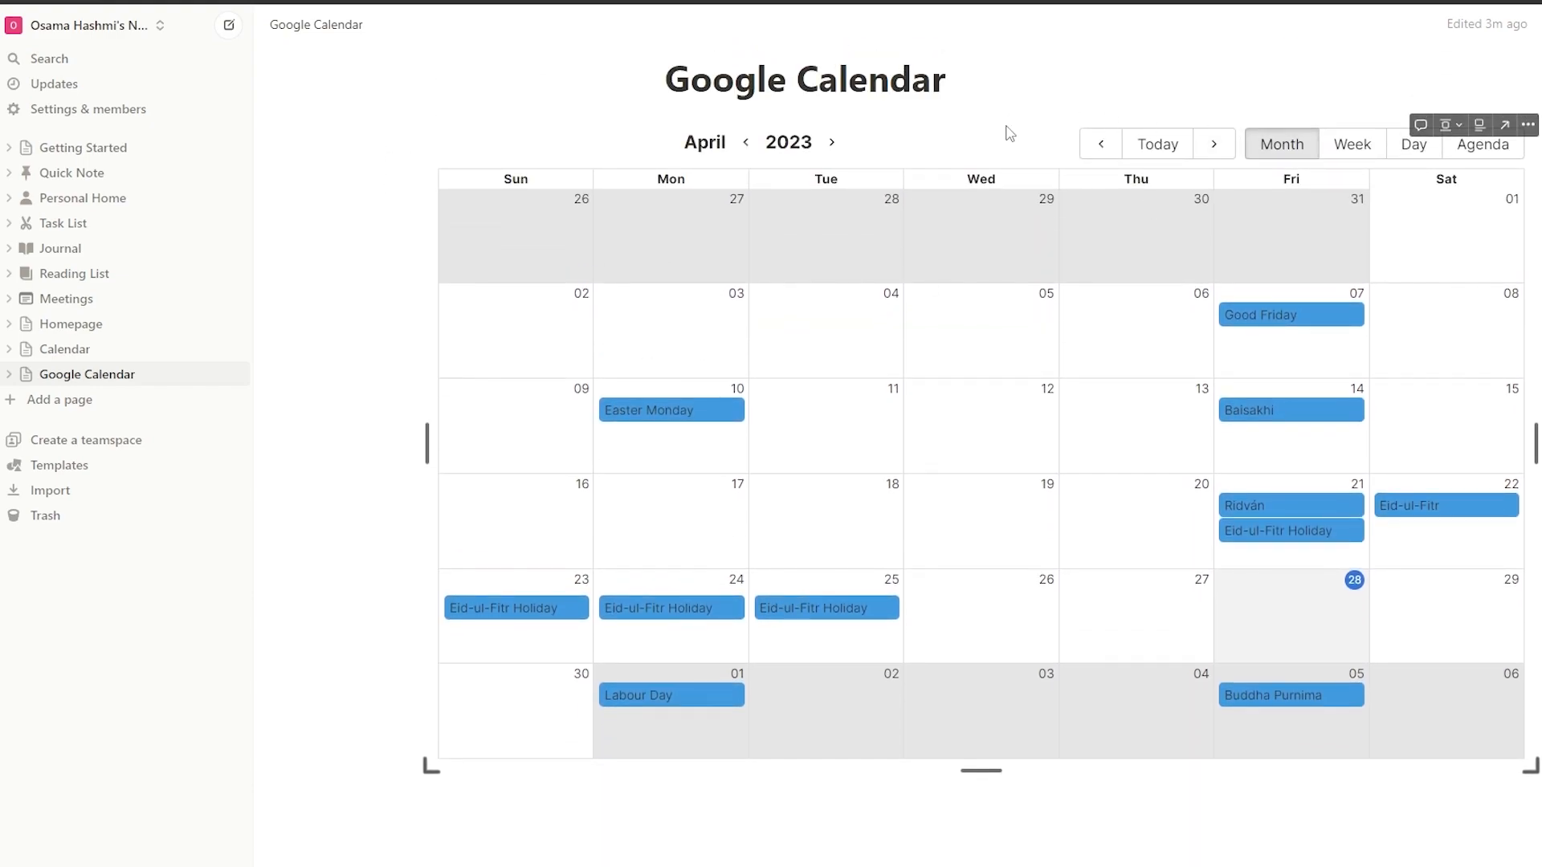
left_click(1103, 150)
left_click(1104, 150)
left_click(1103, 149)
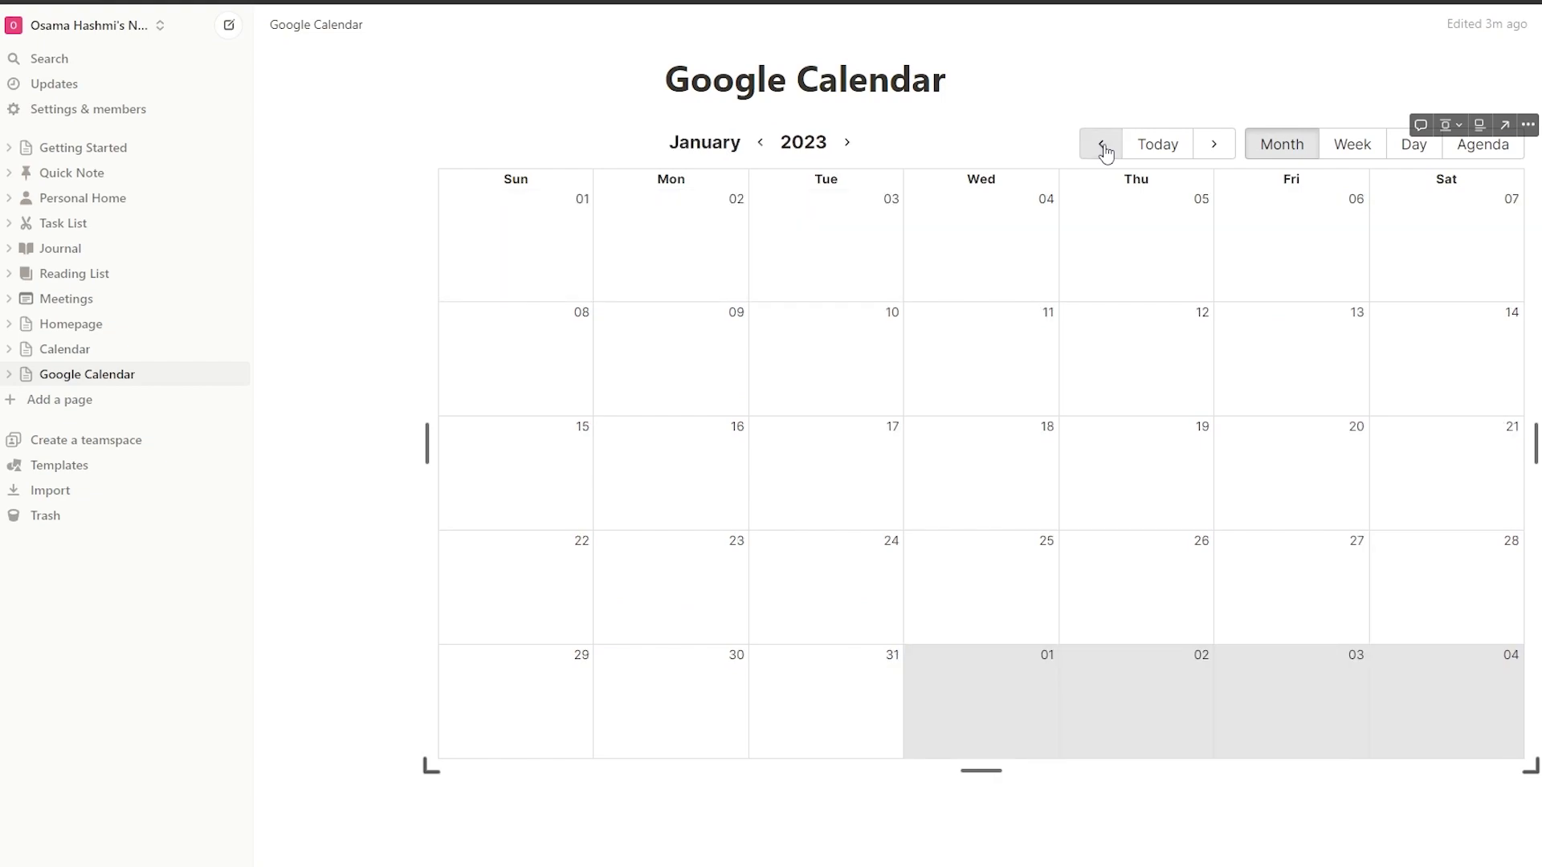